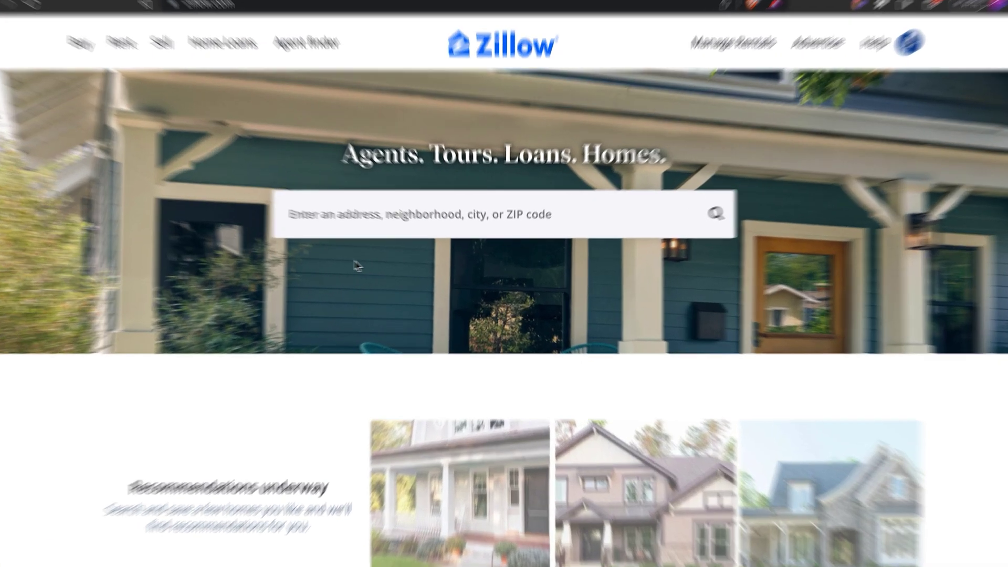
Search Zillow for homes for sale in 94105 and scroll through the 111 results
{"action": "left_click", "coordinate": [387, 234]}
{"action": "type", "text": "94105"}
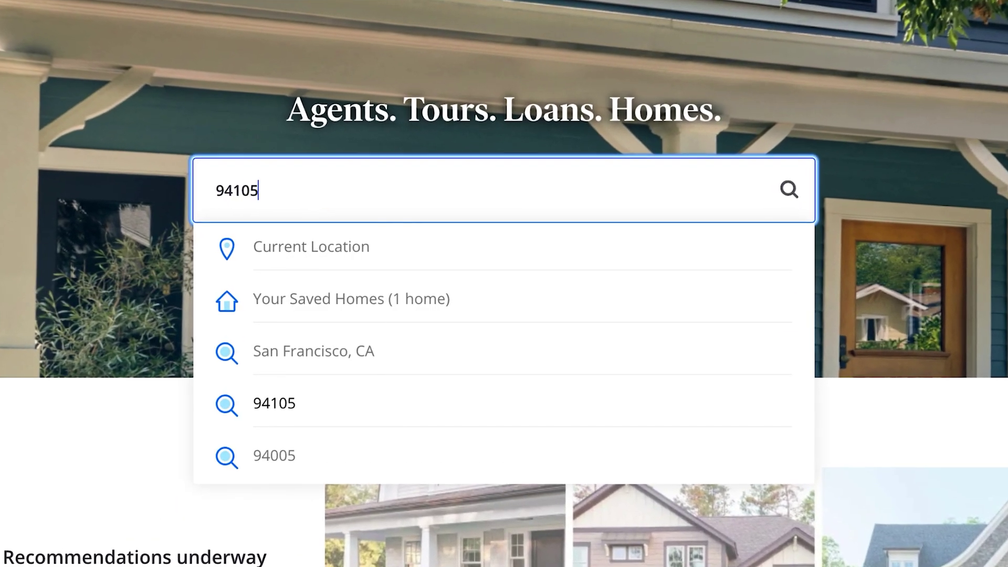
{"action": "key", "text": "Return"}
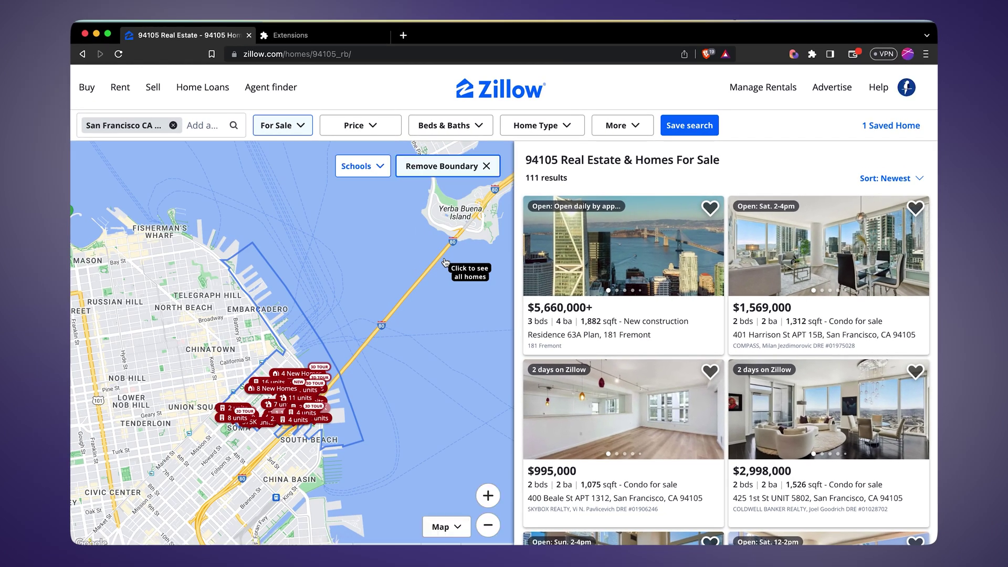
{"action": "scroll", "coordinate": [809, 377], "scroll_direction": "down", "scroll_amount": 2}
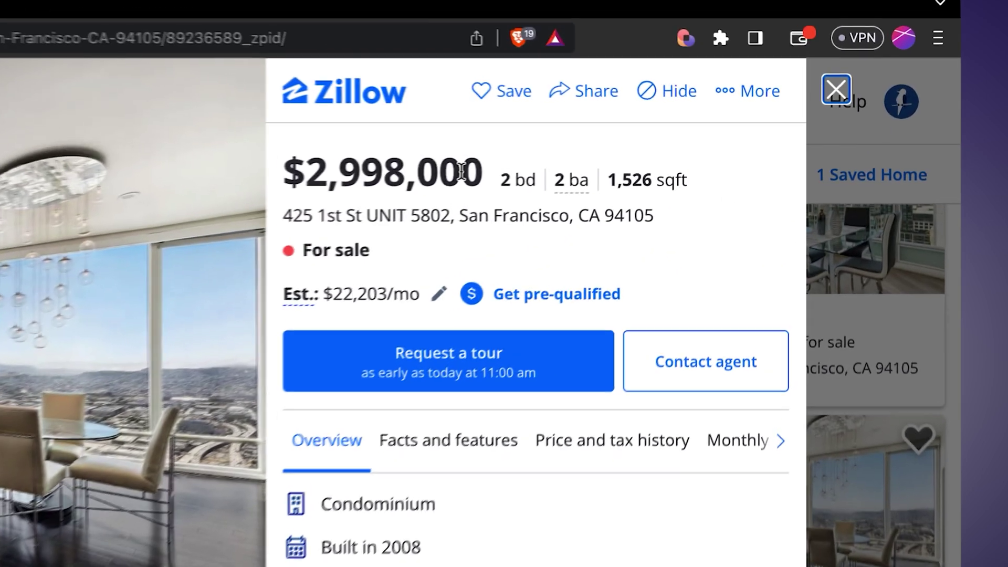
{"action": "left_click", "coordinate": [691, 129]}
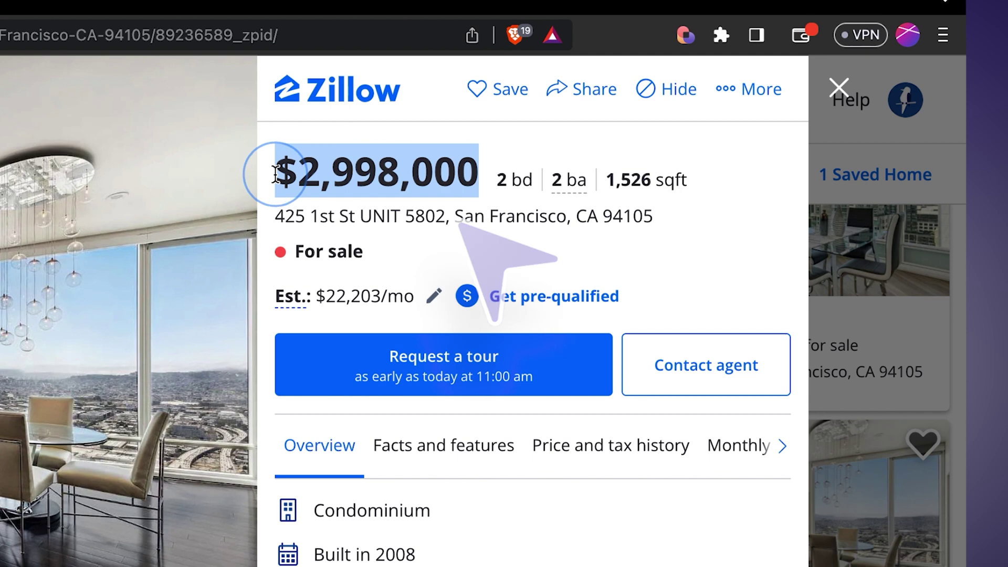
{"action": "left_click", "coordinate": [682, 245]}
{"action": "scroll", "coordinate": [682, 245], "scroll_direction": "down", "scroll_amount": 5}
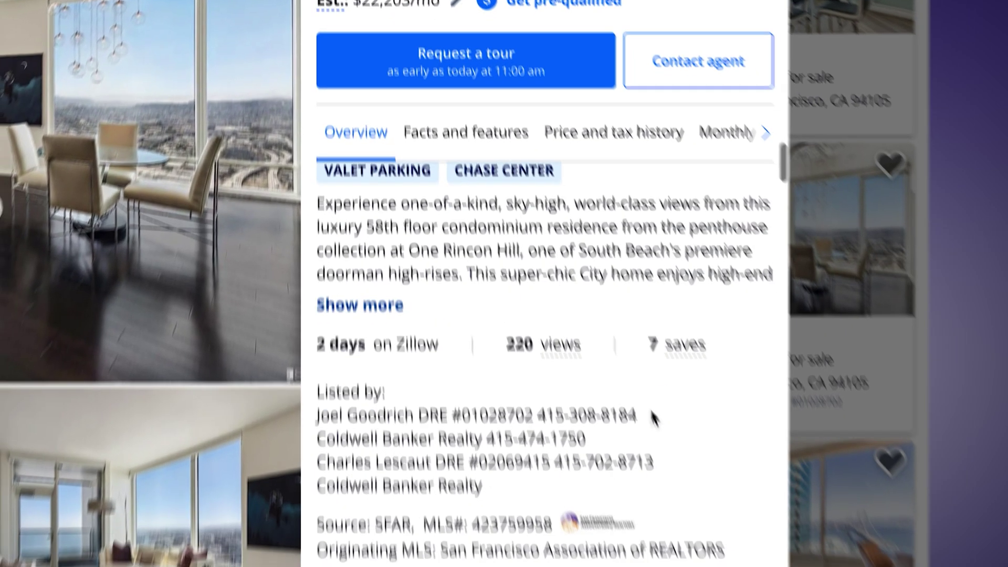
{"action": "scroll", "coordinate": [652, 419], "scroll_direction": "down", "scroll_amount": 10}
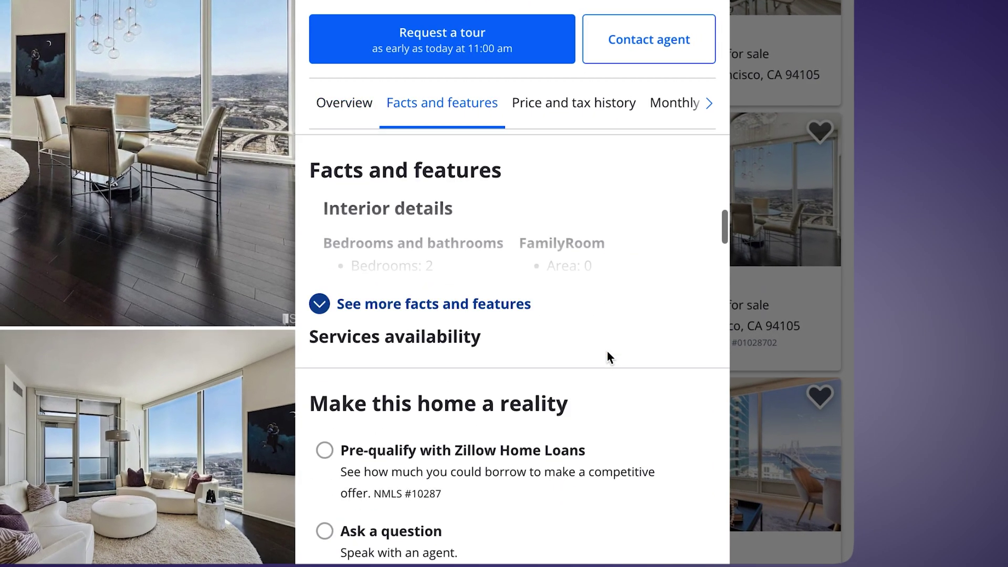
{"action": "scroll", "coordinate": [607, 356], "scroll_direction": "down", "scroll_amount": 9}
{"action": "scroll", "coordinate": [599, 346], "scroll_direction": "up", "scroll_amount": 4}
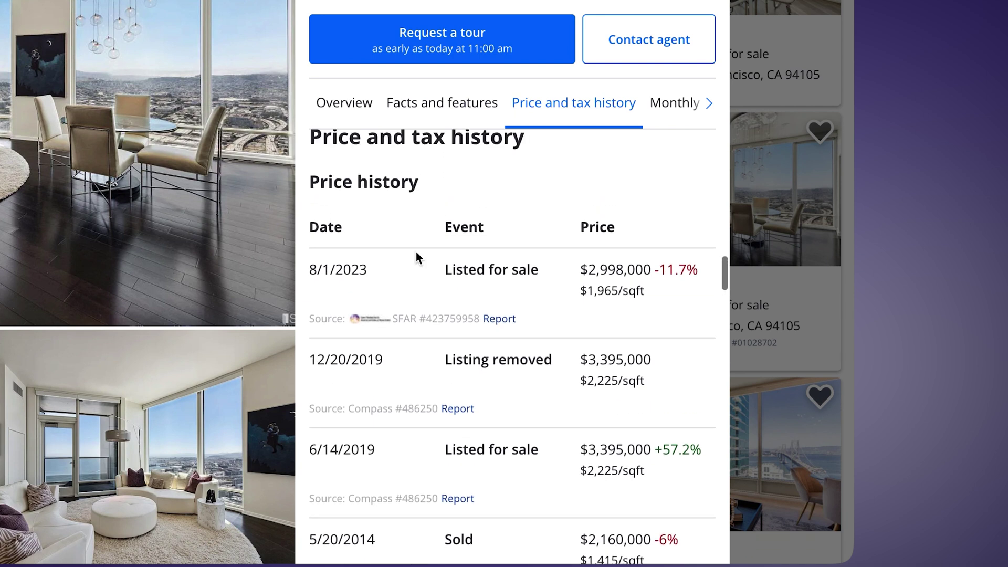
{"action": "scroll", "coordinate": [669, 360], "scroll_direction": "down", "scroll_amount": 10}
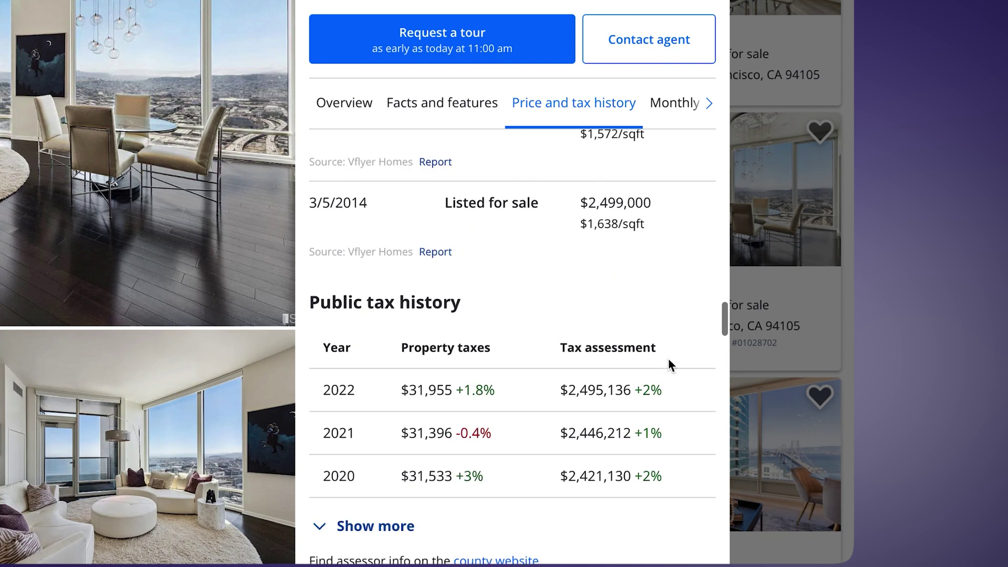
{"action": "scroll", "coordinate": [668, 364], "scroll_direction": "up", "scroll_amount": 6}
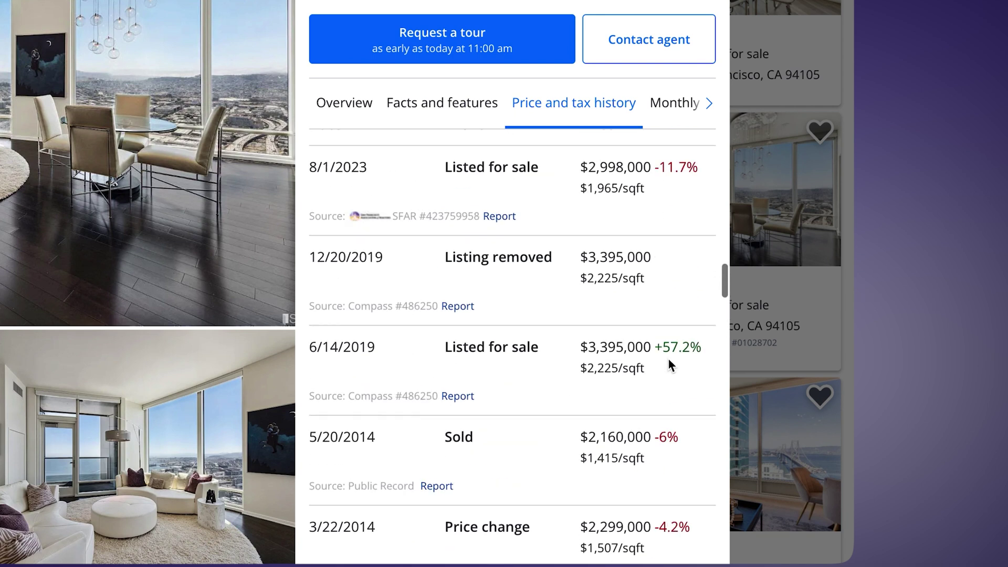
{"action": "scroll", "coordinate": [677, 365], "scroll_direction": "up", "scroll_amount": 10}
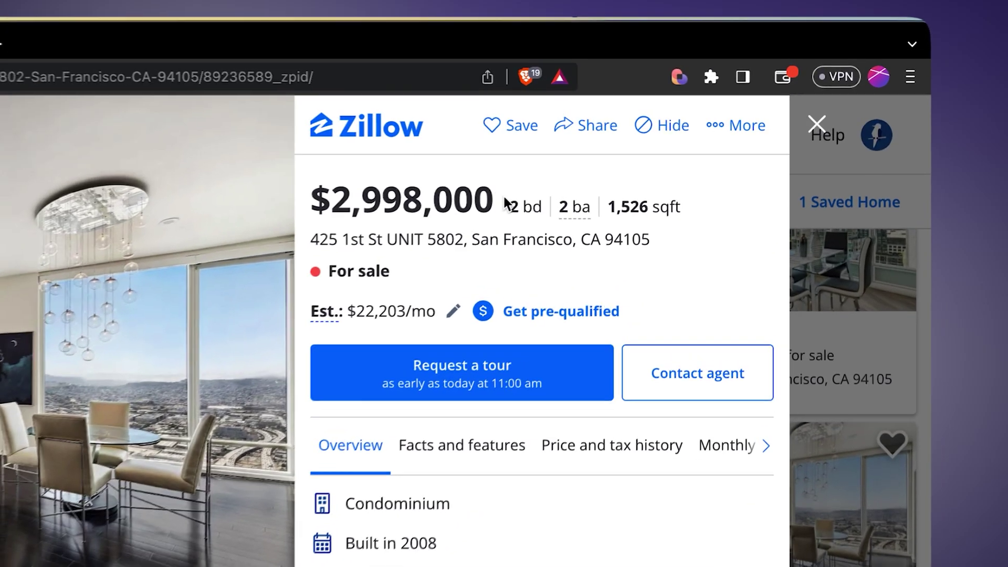
Highlight and clear the $2,998,000 price, then bring up Bardeen's My Playbooks panel
{"action": "left_click", "coordinate": [694, 125]}
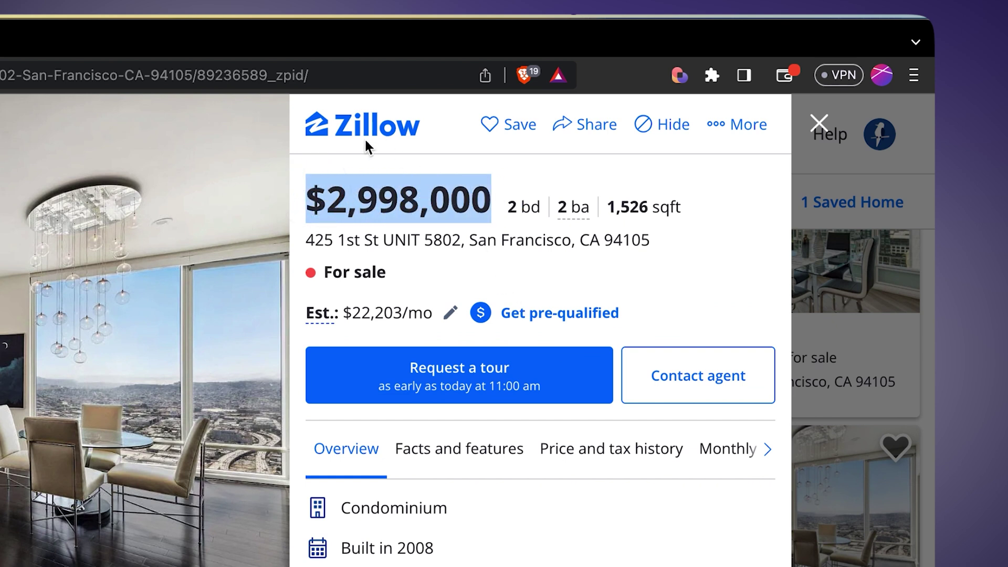
{"action": "left_click", "coordinate": [408, 163]}
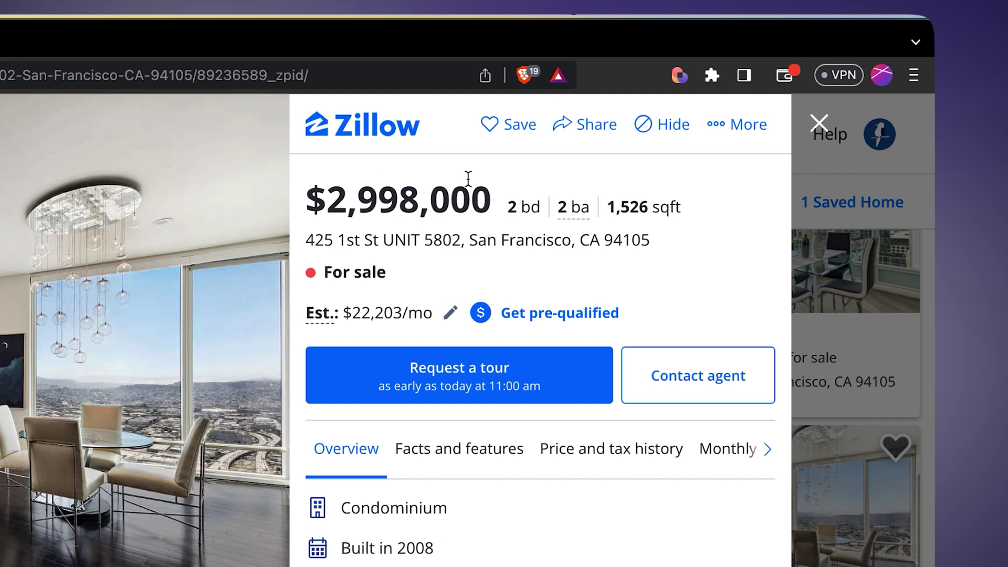
{"action": "left_click", "coordinate": [678, 79]}
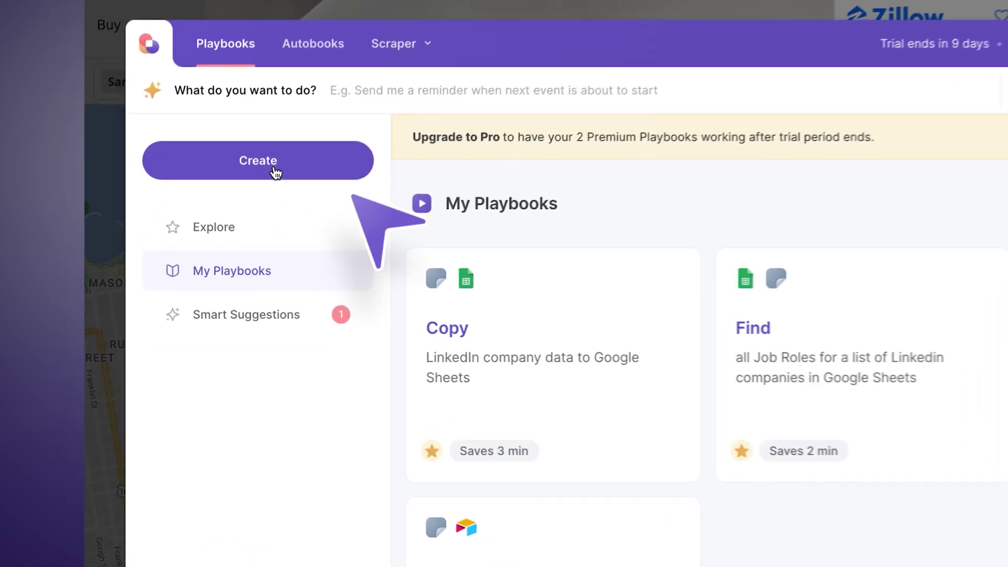
Start a new event-triggered playbook using the Scraper trigger 'When website data changes'
{"action": "left_click", "coordinate": [186, 177]}
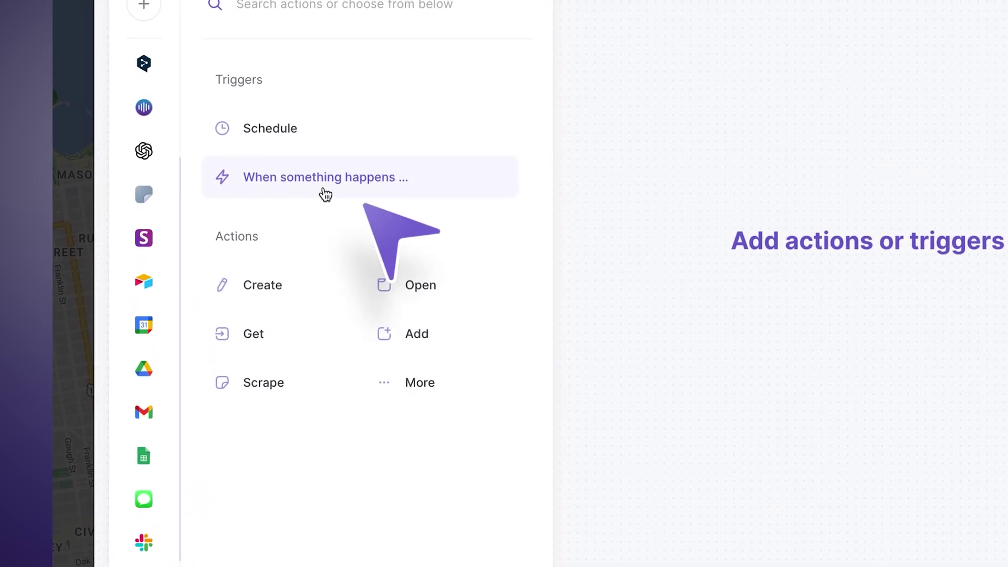
{"action": "left_click", "coordinate": [380, 223]}
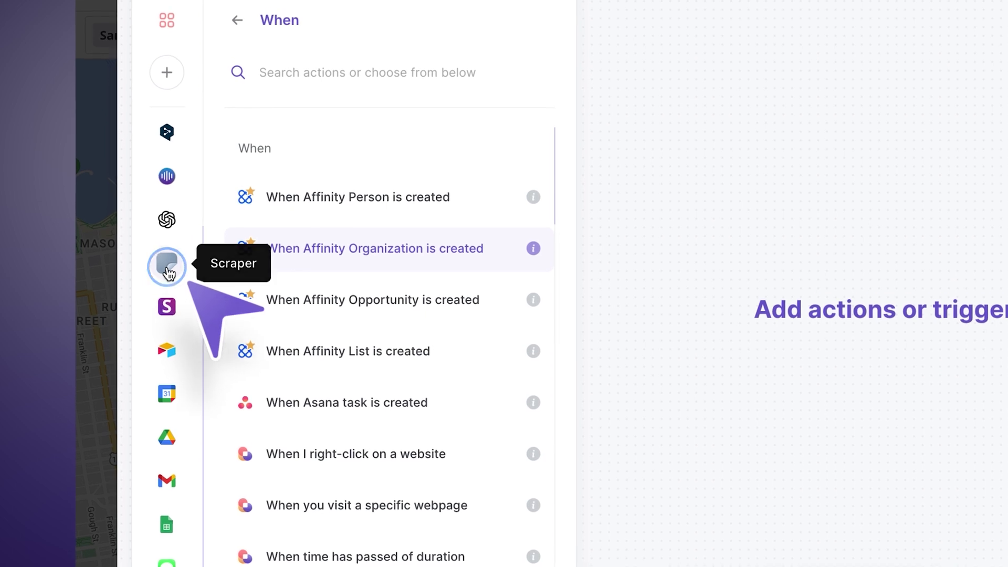
{"action": "left_click", "coordinate": [165, 251]}
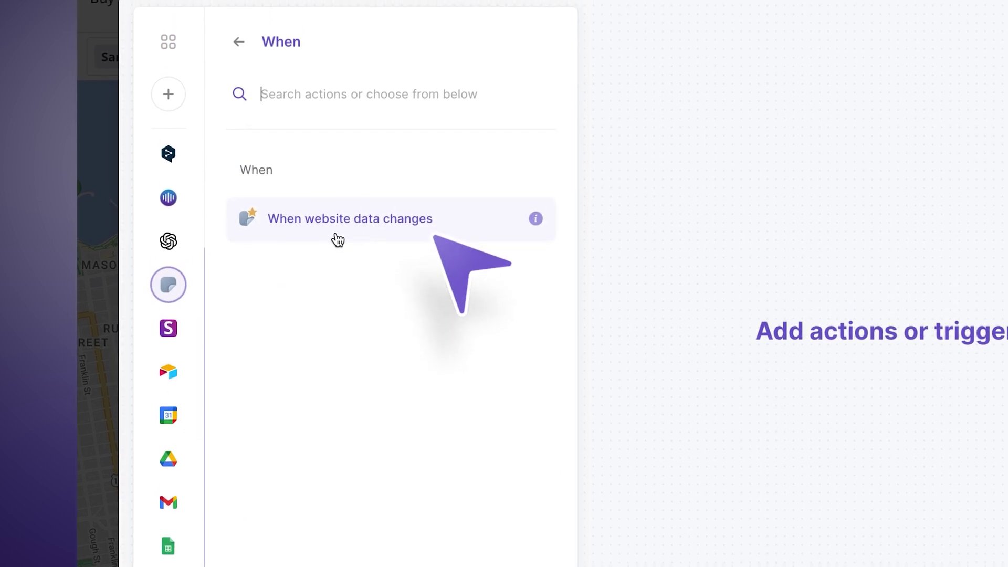
{"action": "left_click", "coordinate": [365, 249]}
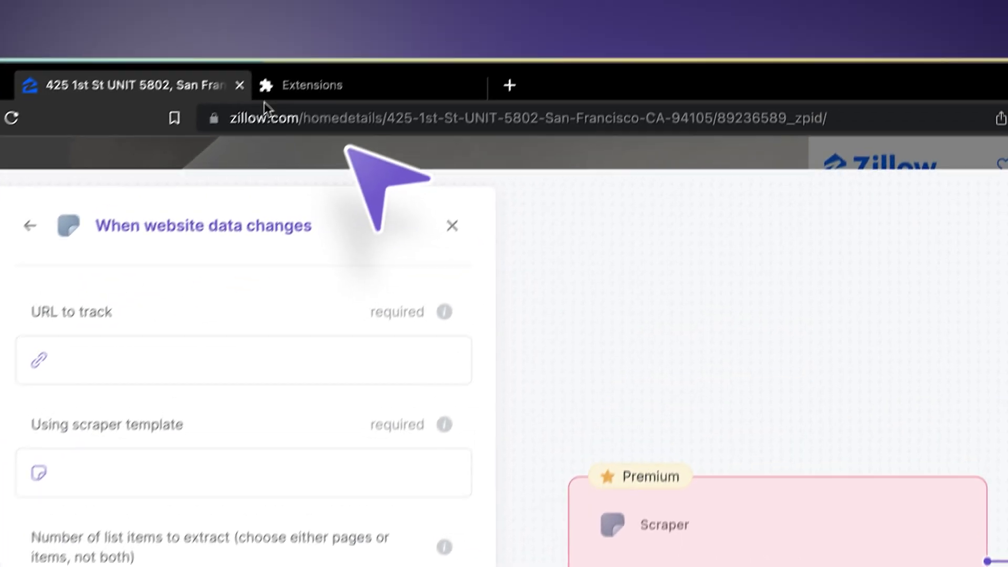
Paste the Zillow listing's address into the trigger's 'URL to track' field
{"action": "left_click", "coordinate": [299, 118]}
{"action": "key", "text": "ctrl+c"}
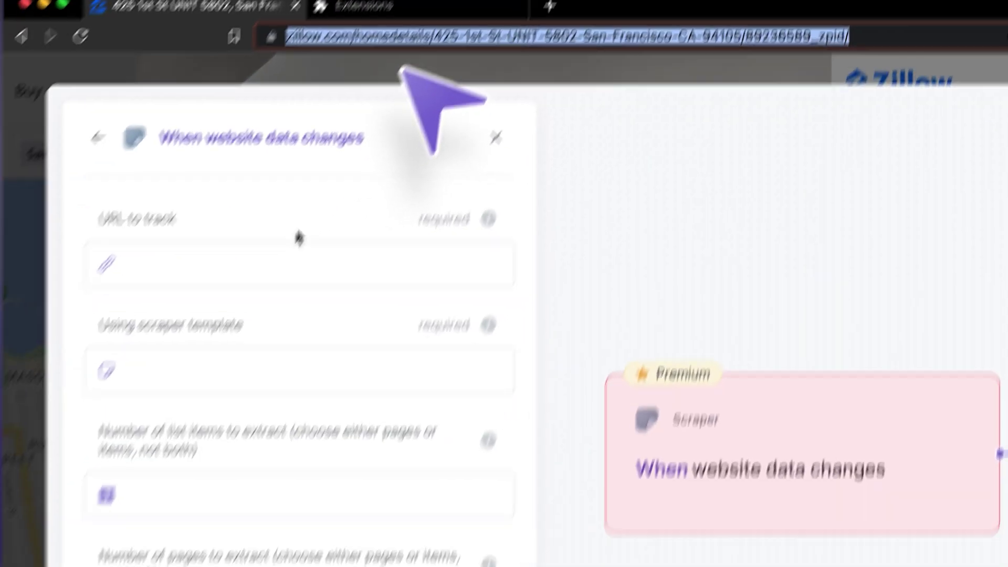
{"action": "left_click", "coordinate": [234, 383]}
{"action": "key", "text": "ctrl+v"}
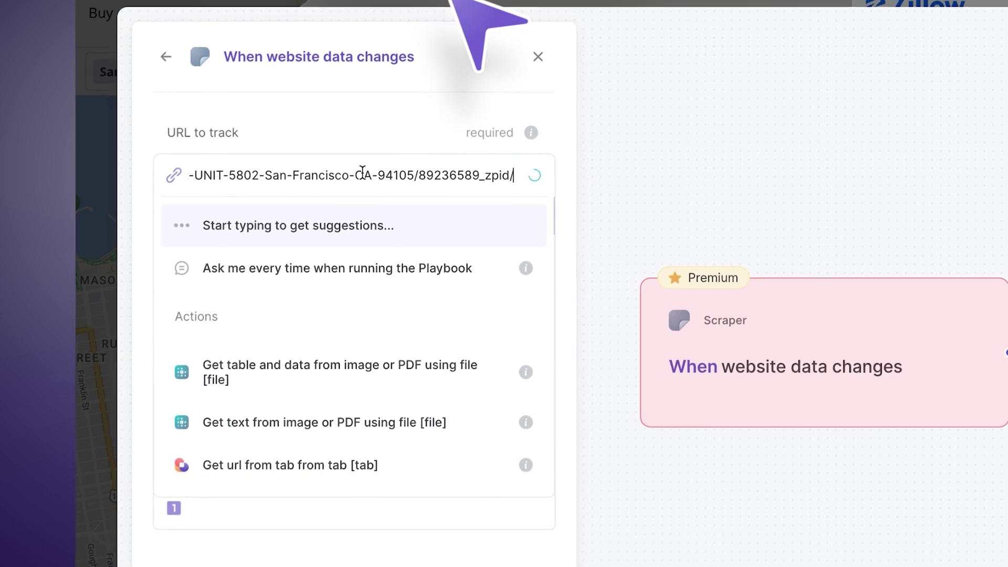
{"action": "left_click", "coordinate": [459, 234]}
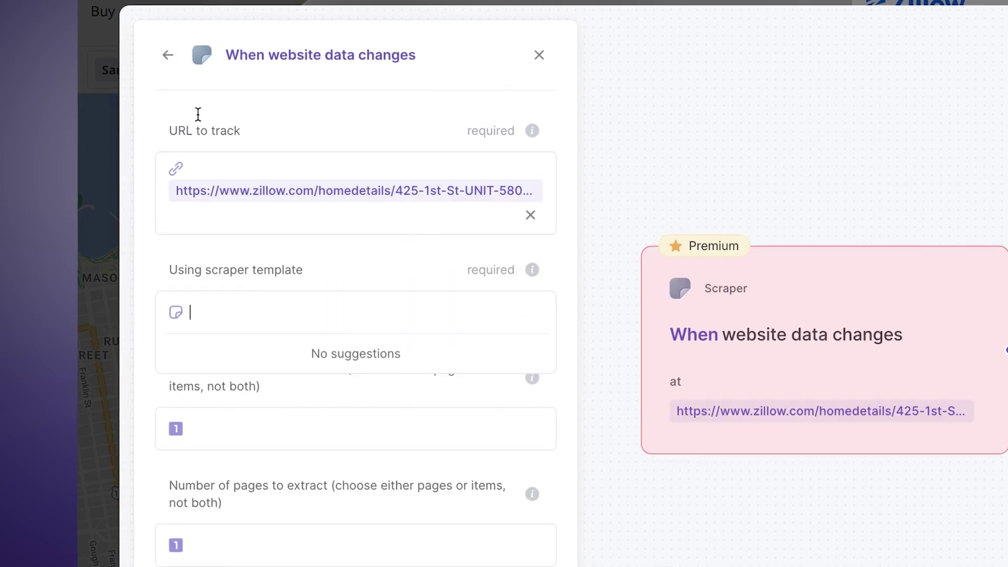
{"action": "left_click", "coordinate": [272, 121]}
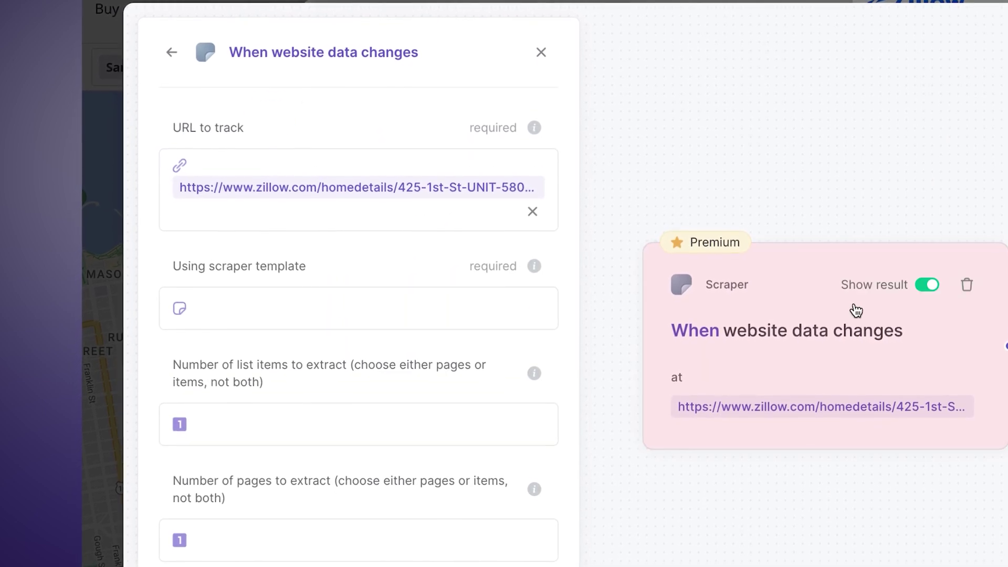
Bring up the available scraper template choices for the trigger
{"action": "left_click", "coordinate": [483, 298]}
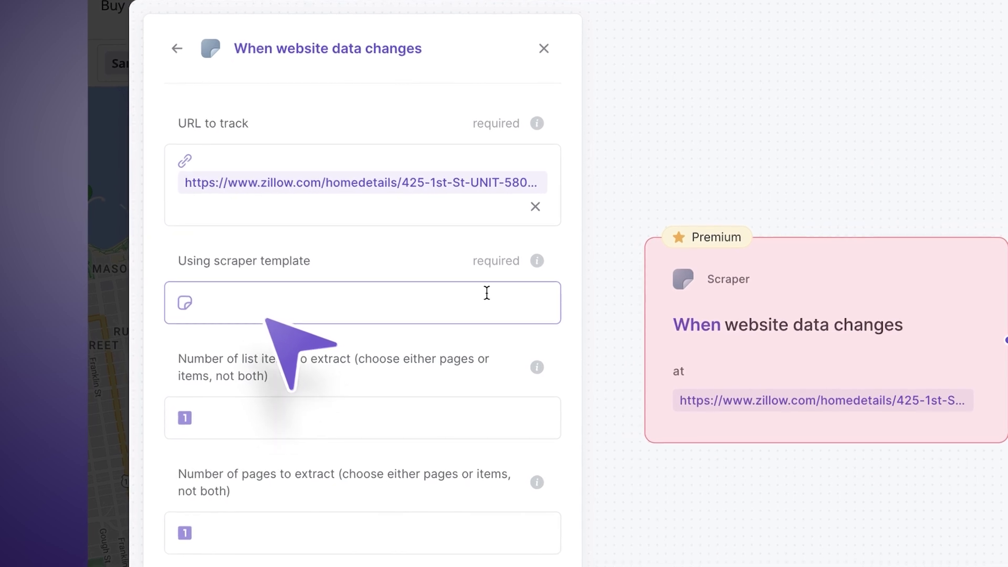
{"action": "left_click", "coordinate": [450, 265]}
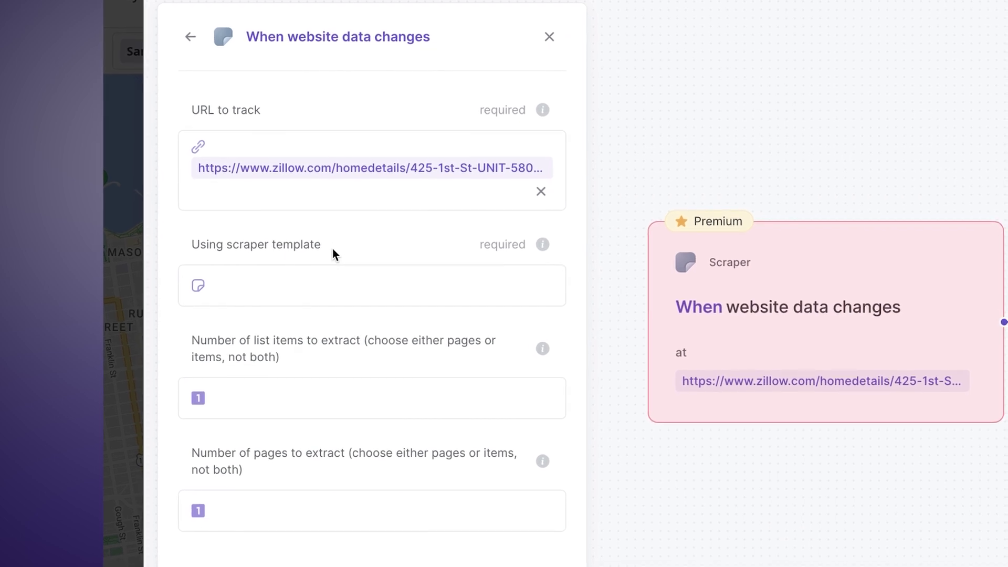
{"action": "left_click", "coordinate": [381, 286]}
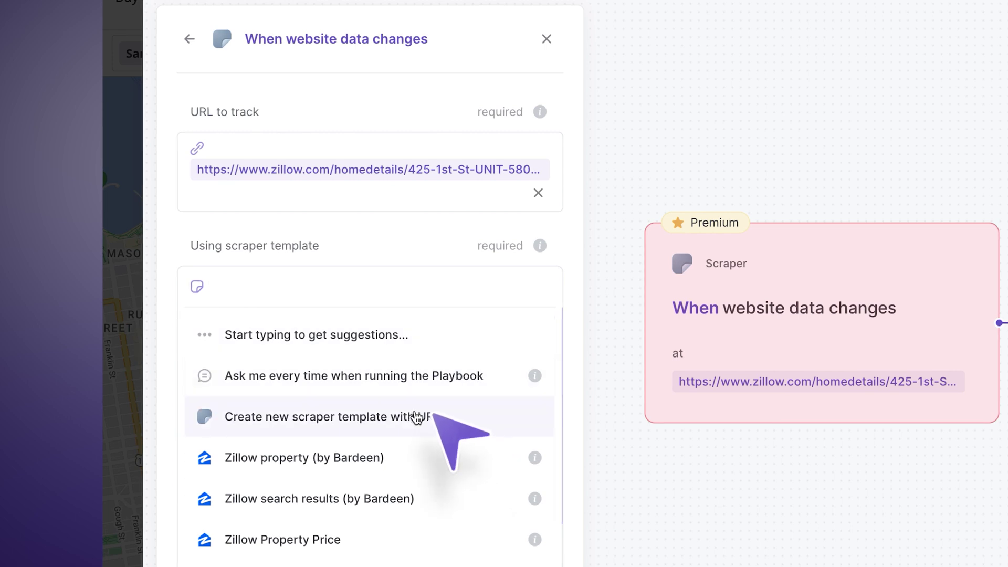
Create a self-built single-page scraper template 'Price Tracker on Zillow' from the listing URL
{"action": "left_click", "coordinate": [407, 422]}
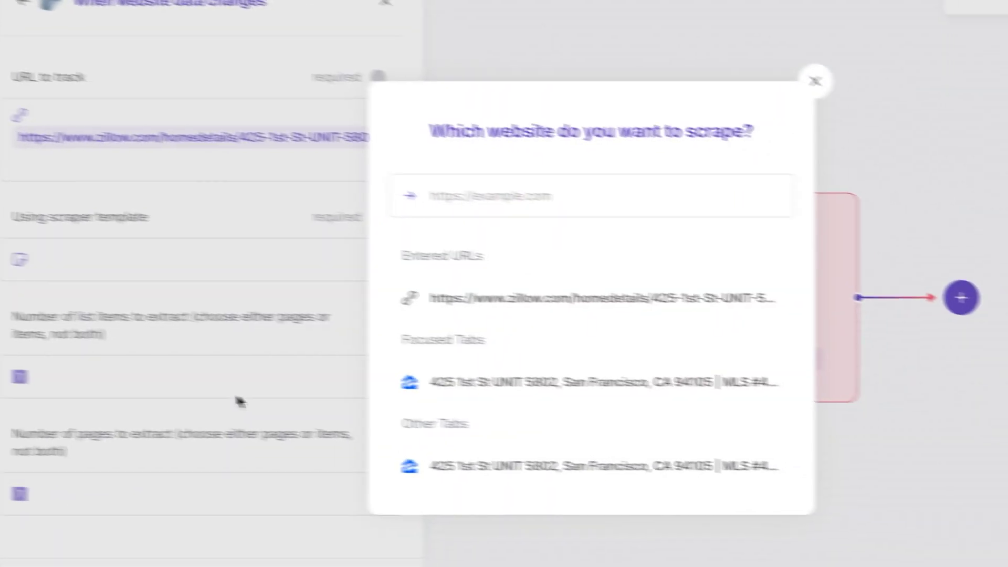
{"action": "left_click", "coordinate": [420, 285]}
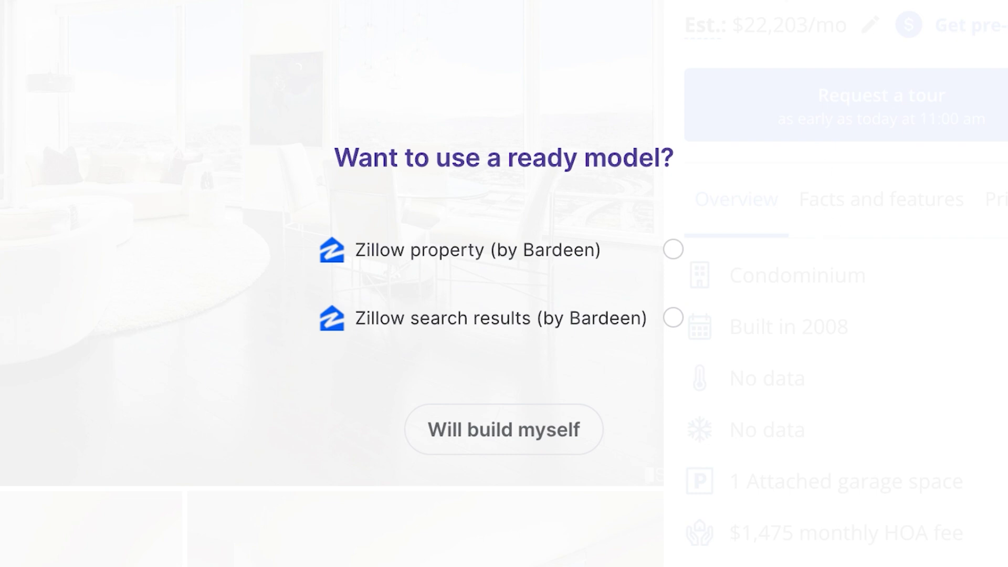
{"action": "left_click", "coordinate": [544, 439]}
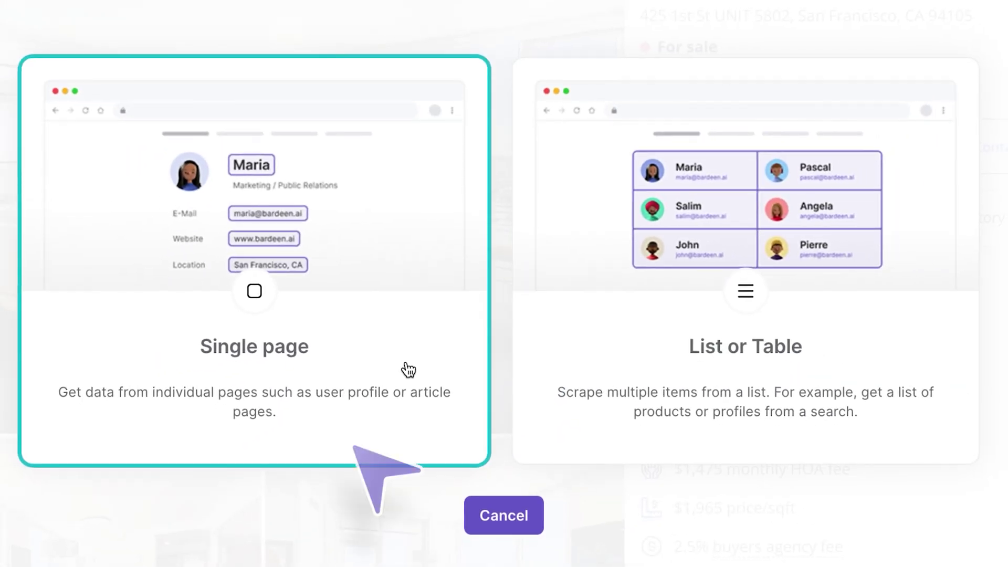
{"action": "left_click", "coordinate": [420, 358]}
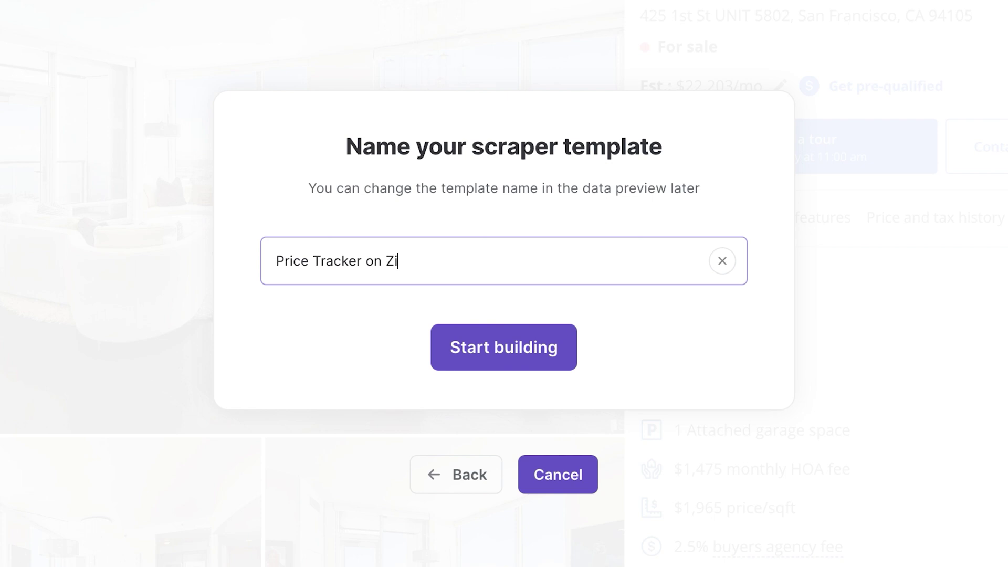
{"action": "left_click", "coordinate": [480, 347]}
Capture the listing's price text as a named column in the template
{"action": "left_click", "coordinate": [657, 102]}
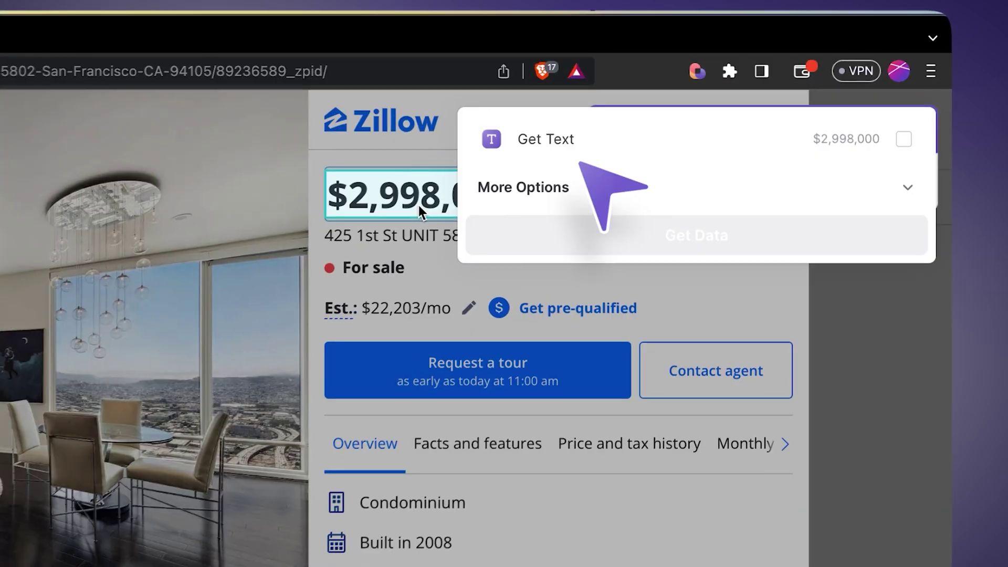
{"action": "left_click", "coordinate": [545, 156]}
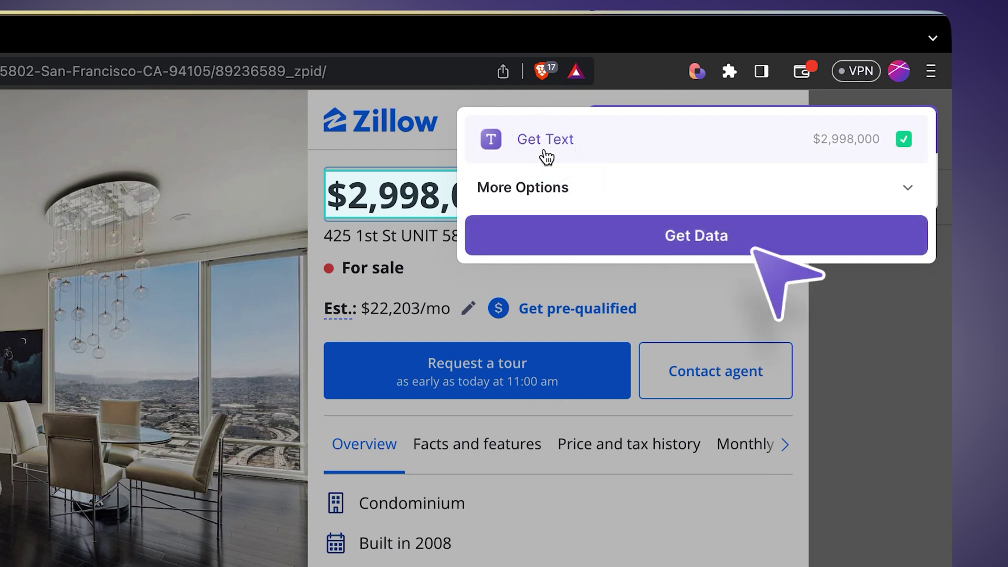
{"action": "left_click", "coordinate": [665, 235]}
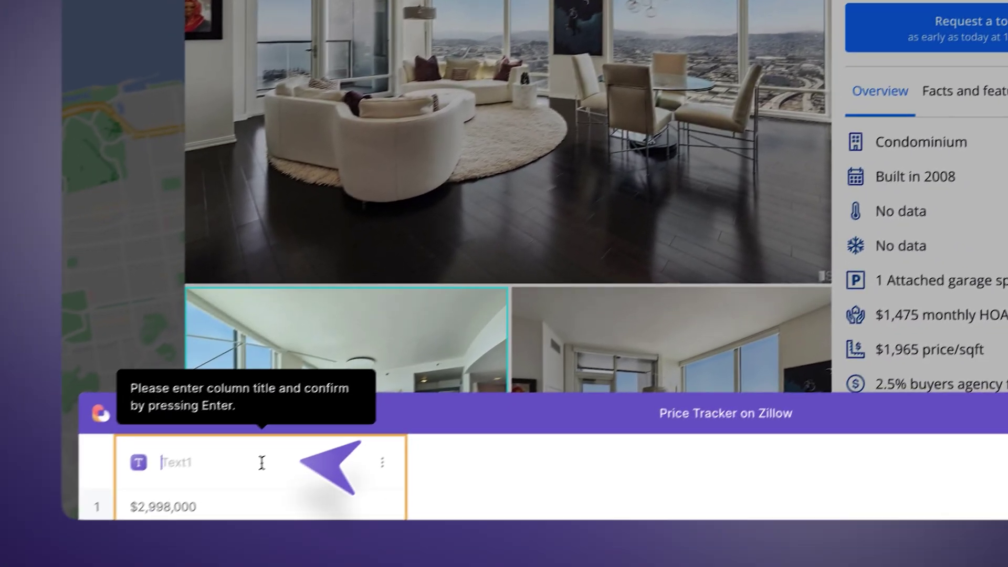
{"action": "type", "text": "P"}
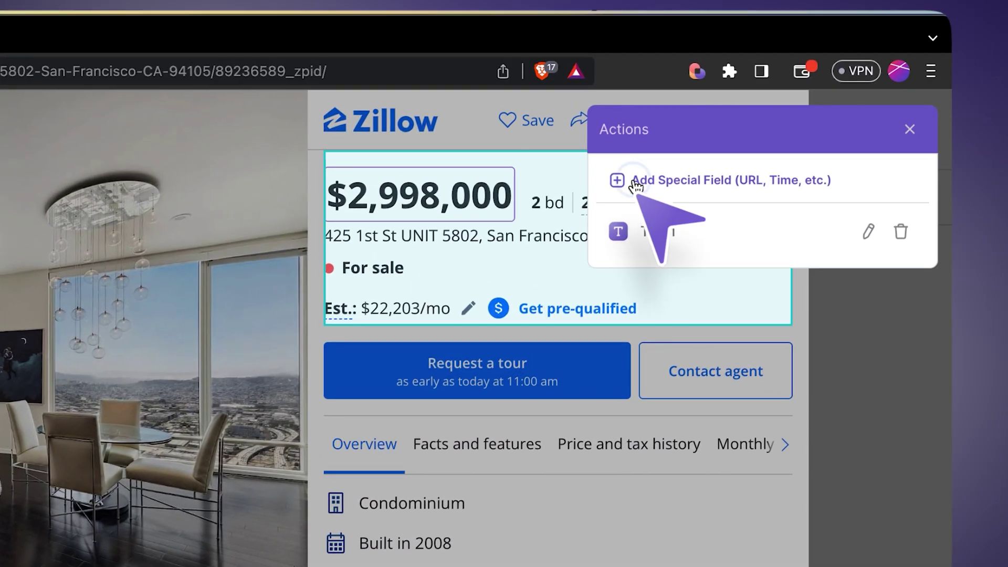
Add a Page Link special field and save the Price Tracker template
{"action": "left_click", "coordinate": [635, 180]}
{"action": "left_click", "coordinate": [655, 282]}
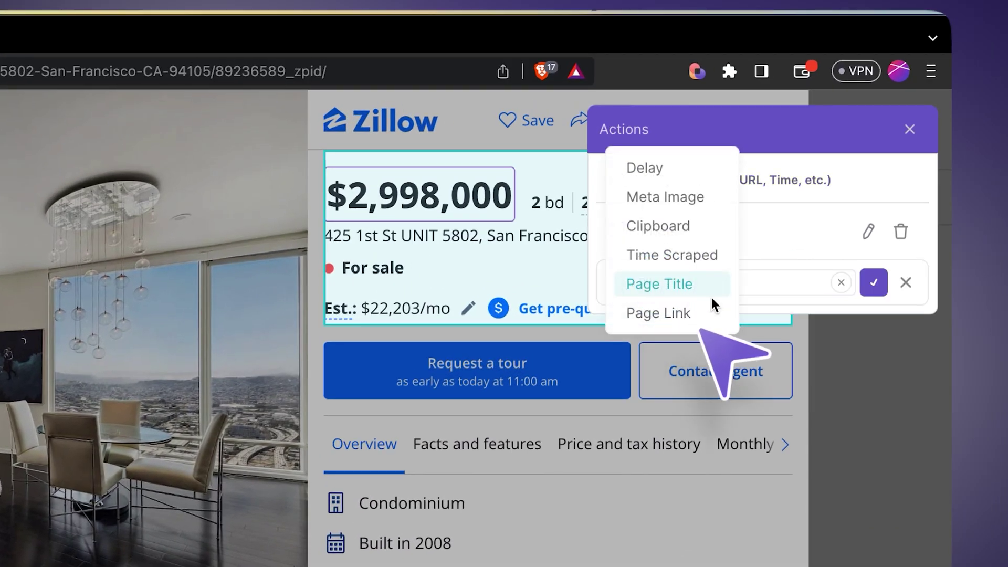
{"action": "left_click", "coordinate": [700, 315]}
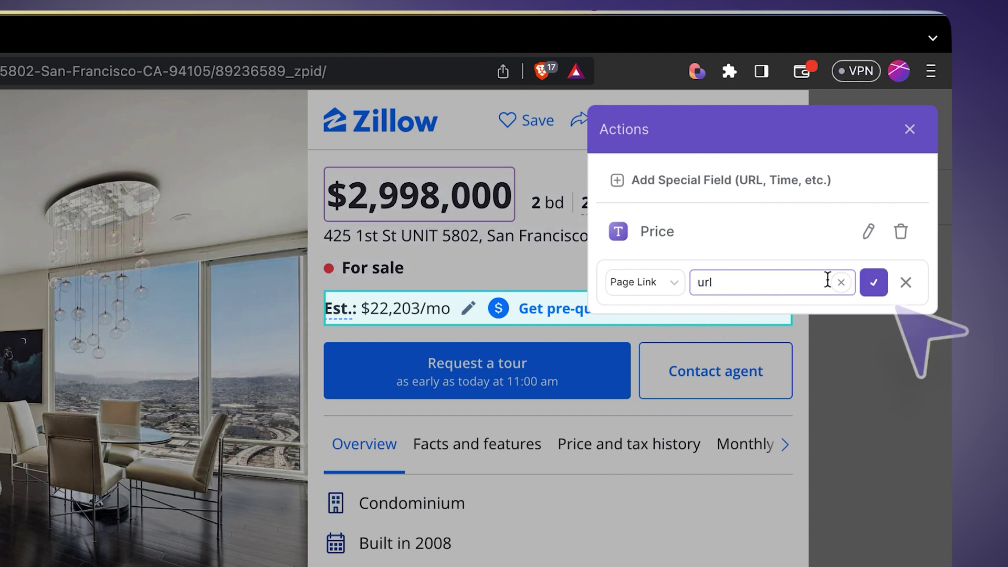
{"action": "left_click", "coordinate": [873, 282]}
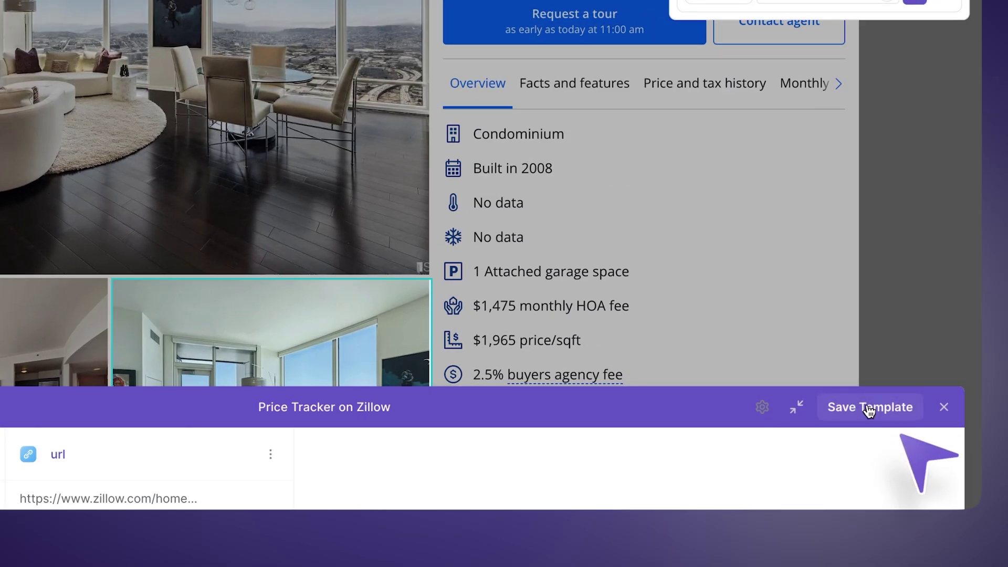
{"action": "left_click", "coordinate": [868, 409]}
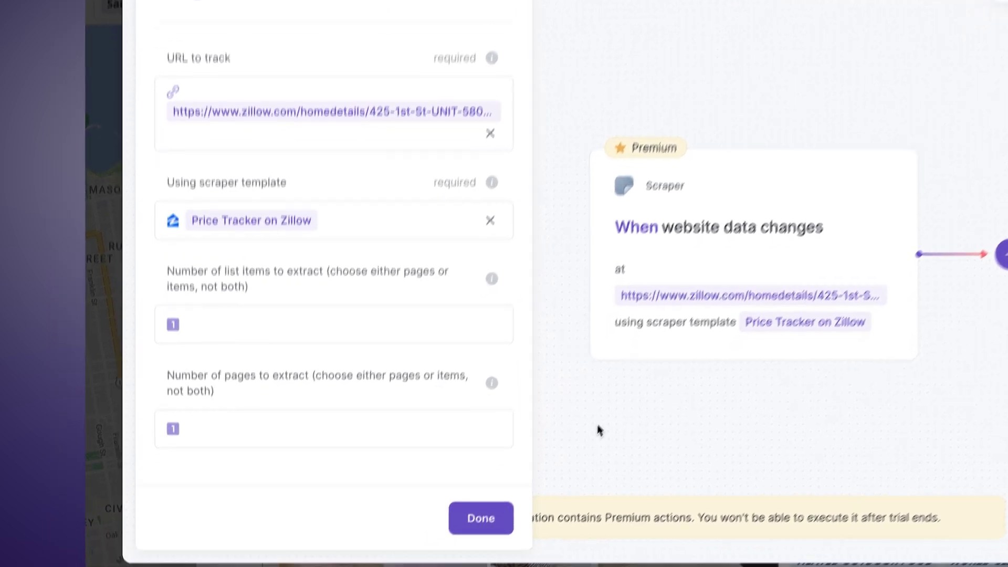
Finish the trigger and add a Scraper 'Scrape data in the background' action after it
{"action": "left_click", "coordinate": [481, 518]}
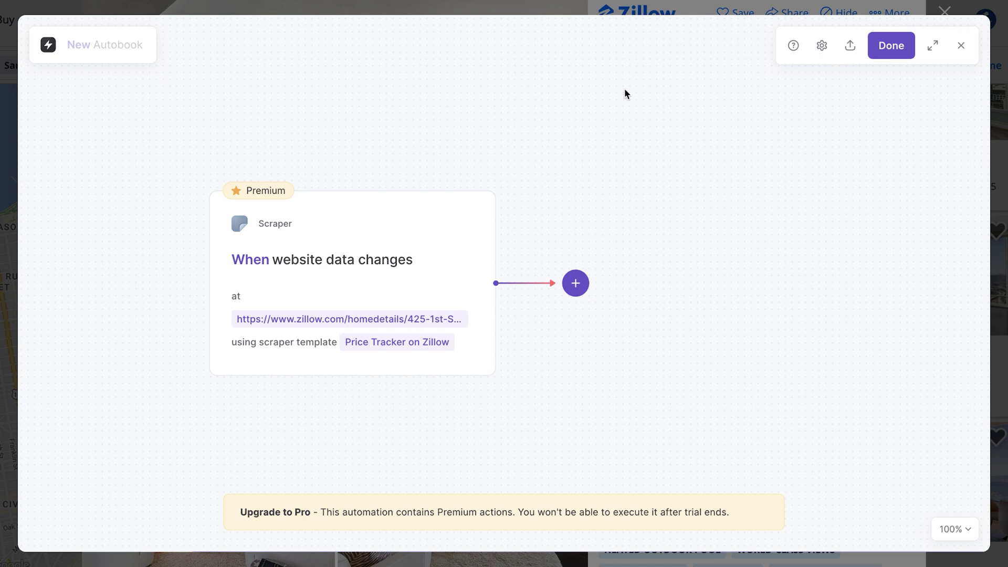
{"action": "left_click", "coordinate": [575, 282]}
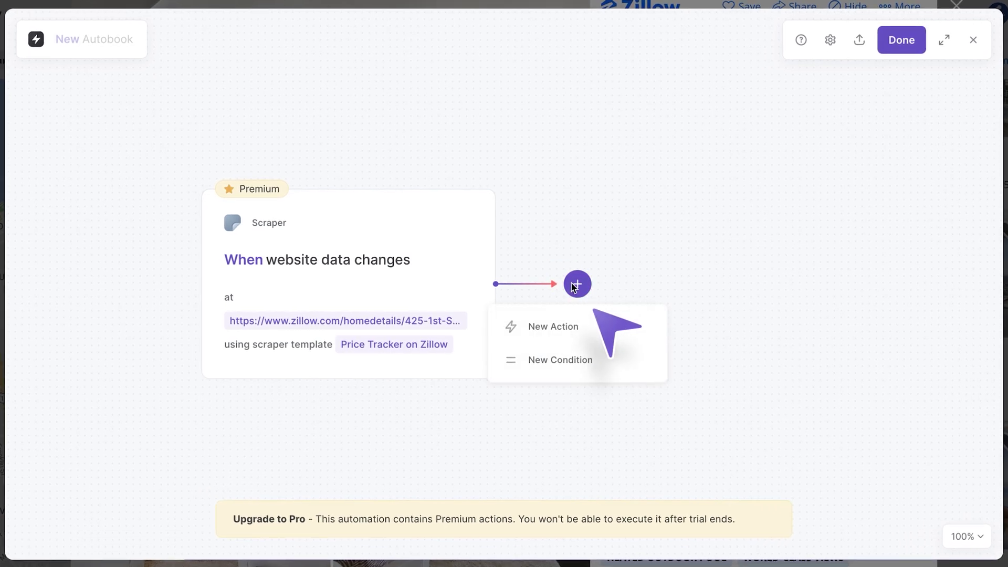
{"action": "left_click", "coordinate": [590, 326]}
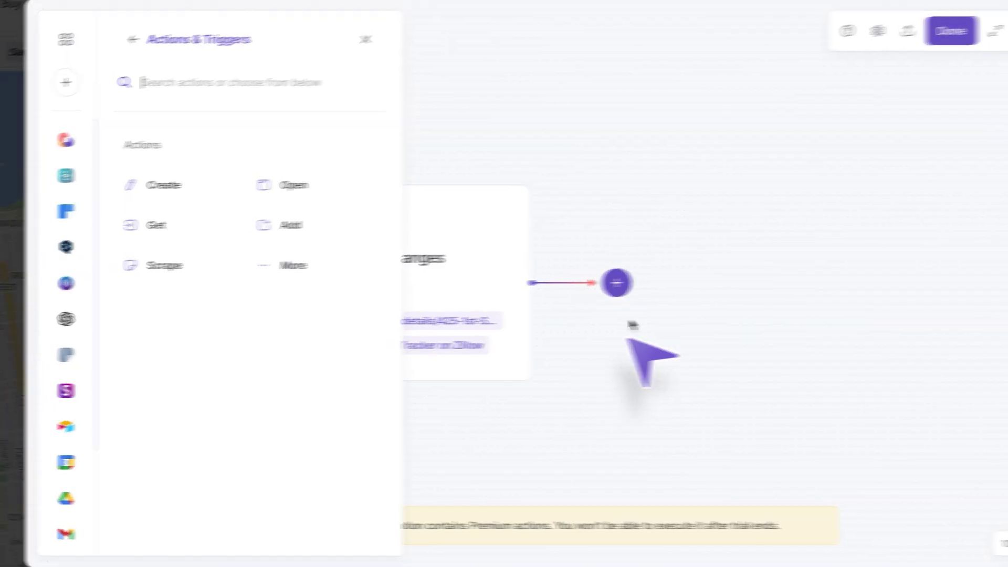
{"action": "left_click", "coordinate": [66, 355]}
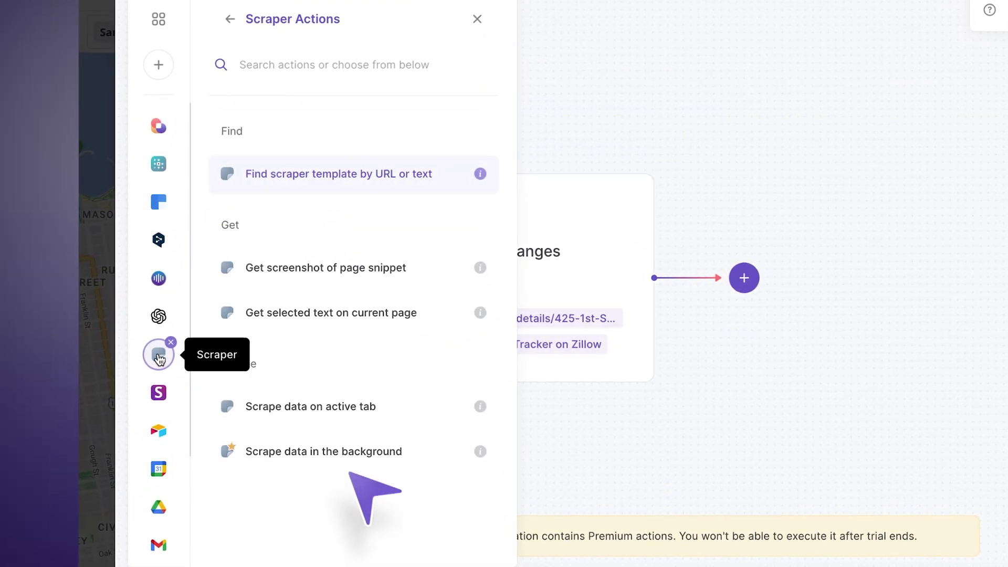
{"action": "left_click", "coordinate": [439, 450]}
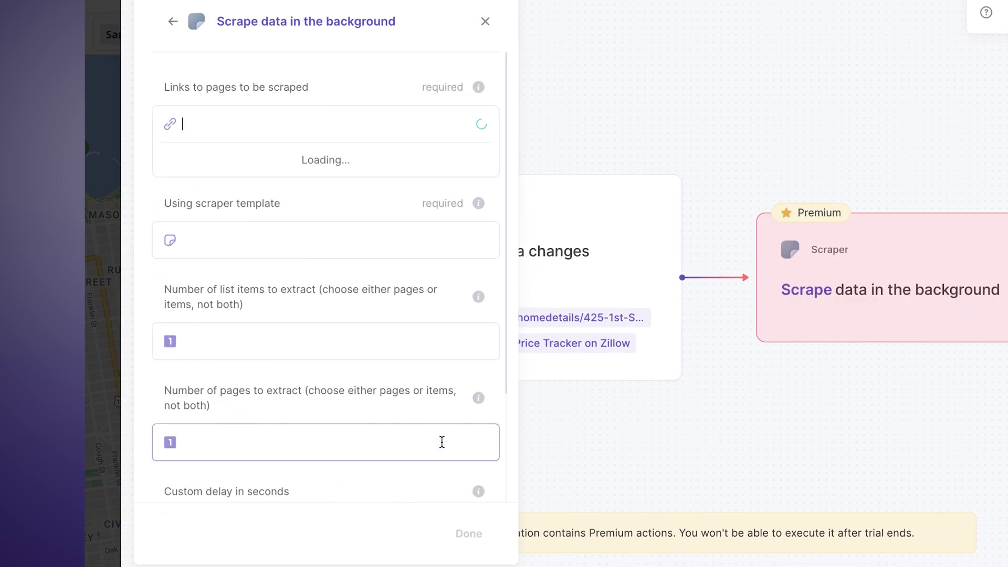
Point the background scrape at the Zillow listing URL with the Zillow property (by Bardeen) template
{"action": "left_click", "coordinate": [411, 90]}
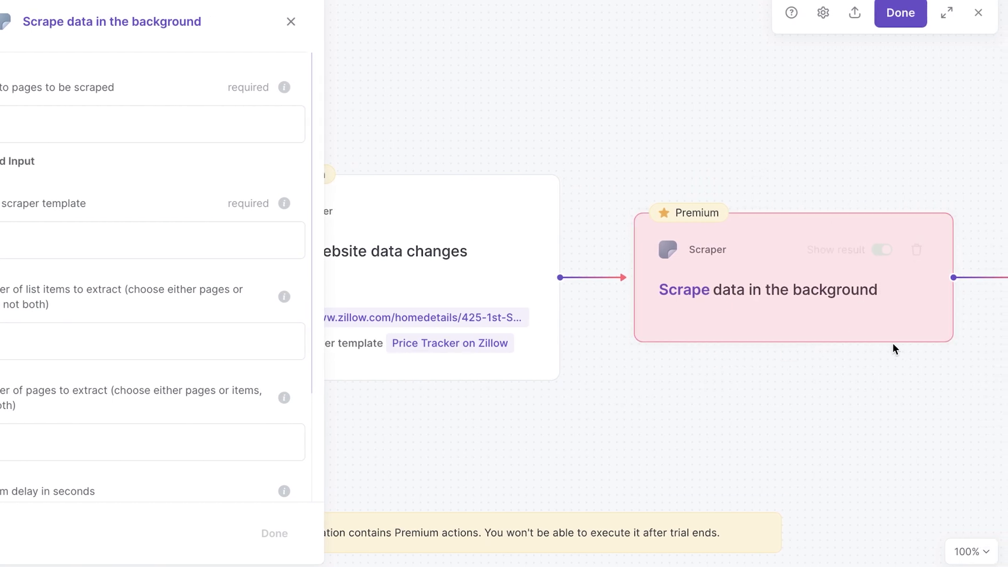
{"action": "scroll", "coordinate": [814, 339], "scroll_direction": "right", "scroll_amount": 2}
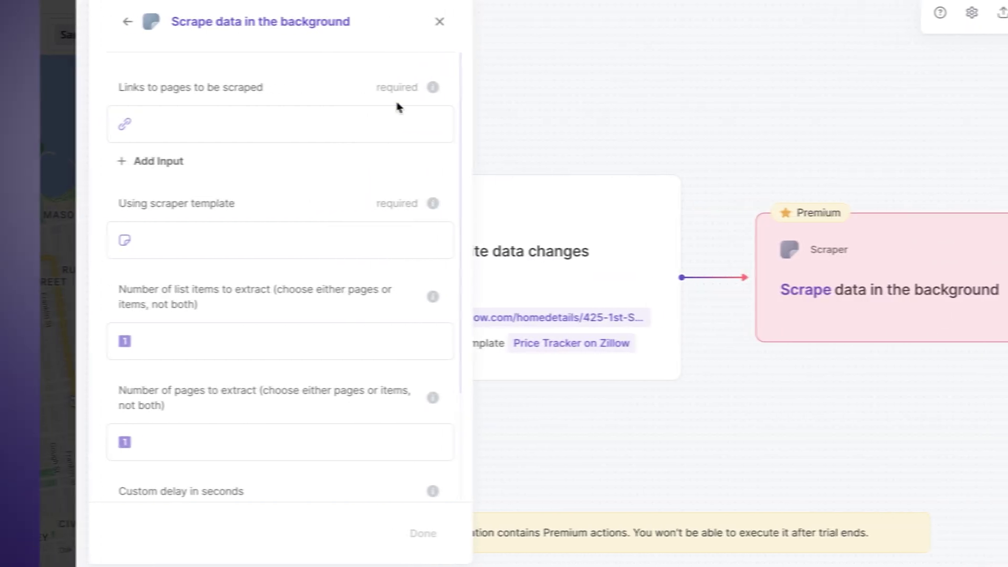
{"action": "left_click", "coordinate": [163, 107]}
{"action": "left_click", "coordinate": [343, 117]}
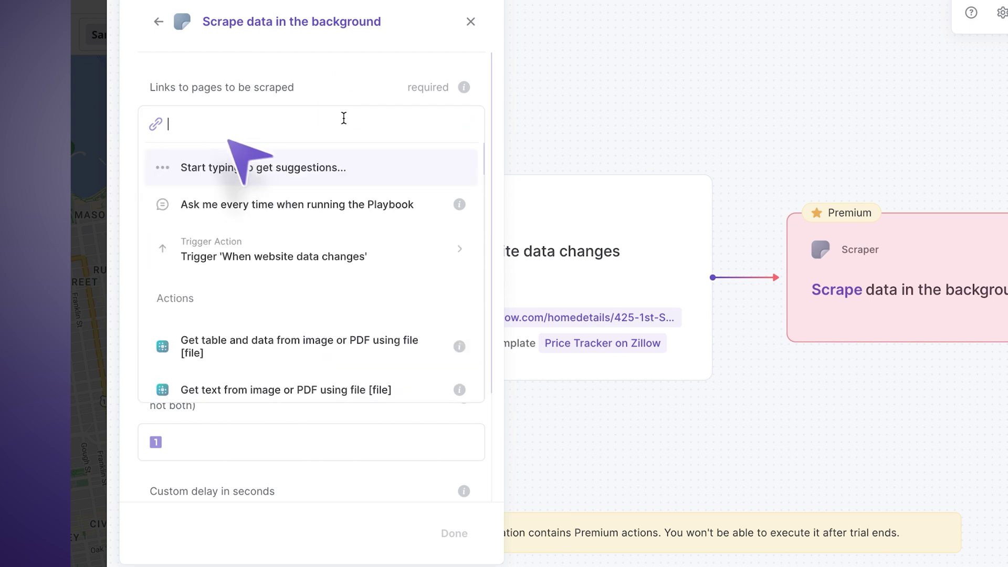
{"action": "type", "text": "https://www.zillow.com/homedetails/425-1st-St-UNIT-5802-San-Francisco-CA-94105/89236589_zpid/"}
{"action": "left_click", "coordinate": [375, 169]}
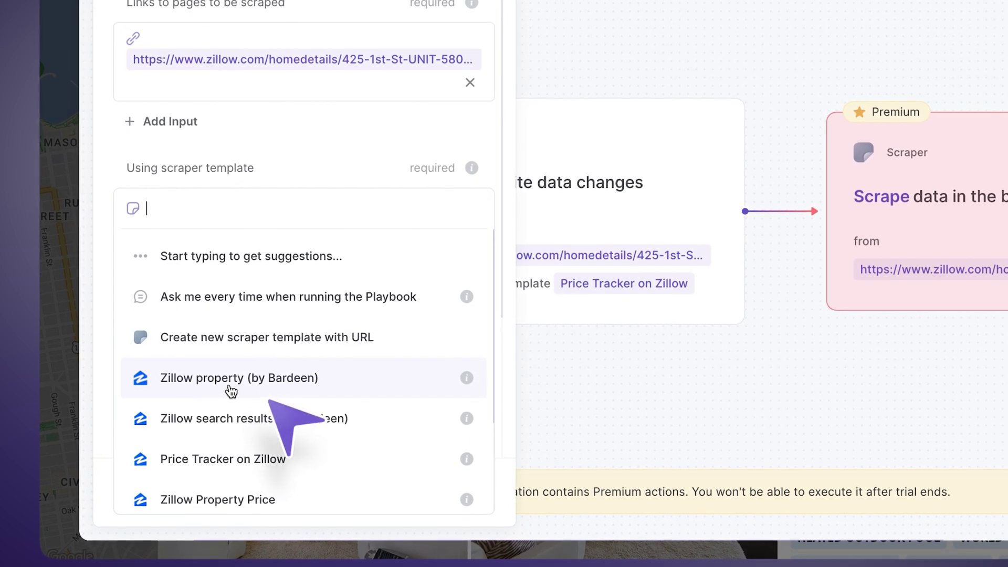
{"action": "left_click", "coordinate": [255, 389]}
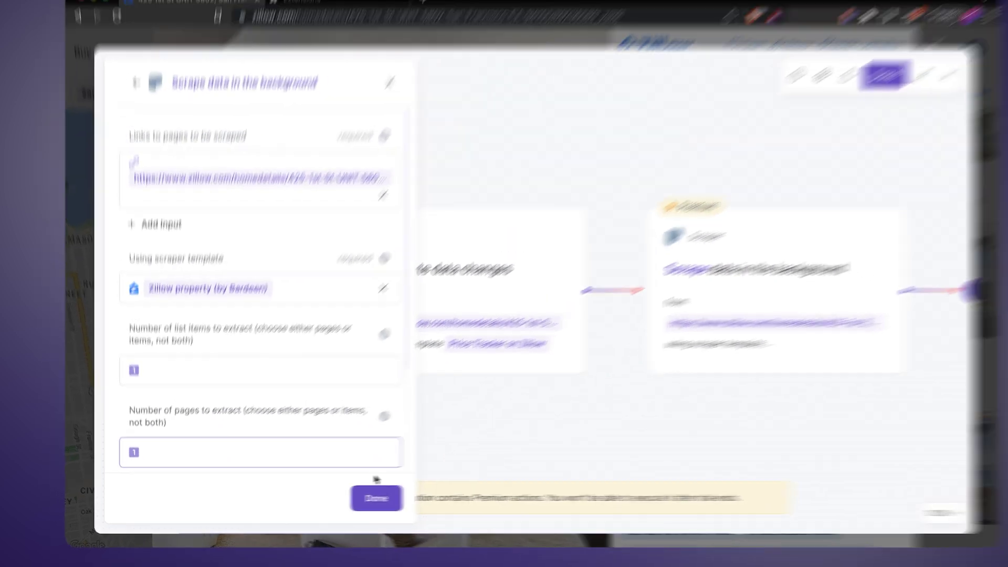
{"action": "left_click", "coordinate": [376, 497]}
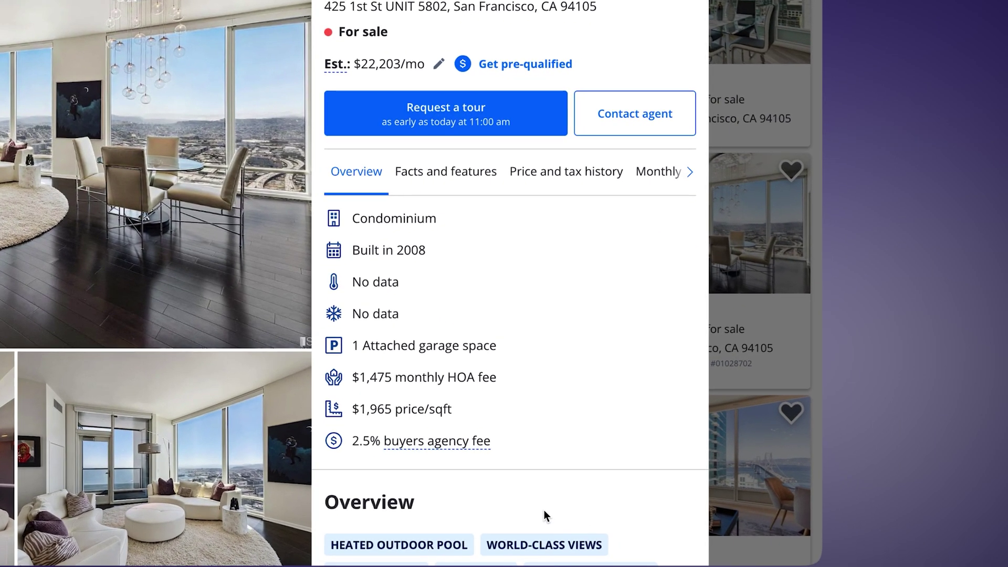
Scroll the listing to its price history showing $2,998,000 listed on 8/1/2023
{"action": "scroll", "coordinate": [544, 511], "scroll_direction": "down", "scroll_amount": 15}
{"action": "scroll", "coordinate": [545, 517], "scroll_direction": "down", "scroll_amount": 5}
{"action": "scroll", "coordinate": [544, 516], "scroll_direction": "up", "scroll_amount": 1}
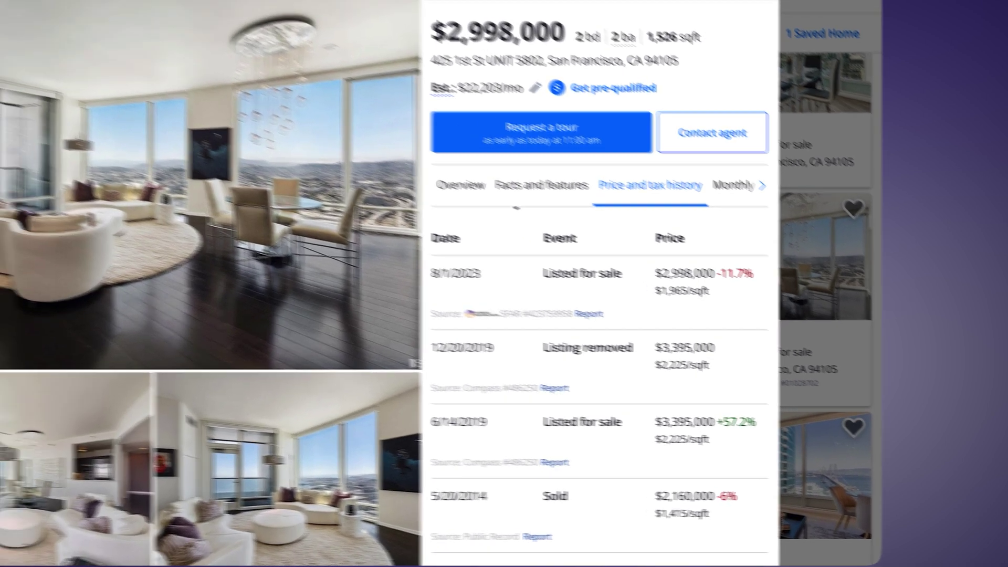
Create a blank Google Sheet titled 'Property Pracker' and reopen Bardeen over it
{"action": "left_click", "coordinate": [397, 21]}
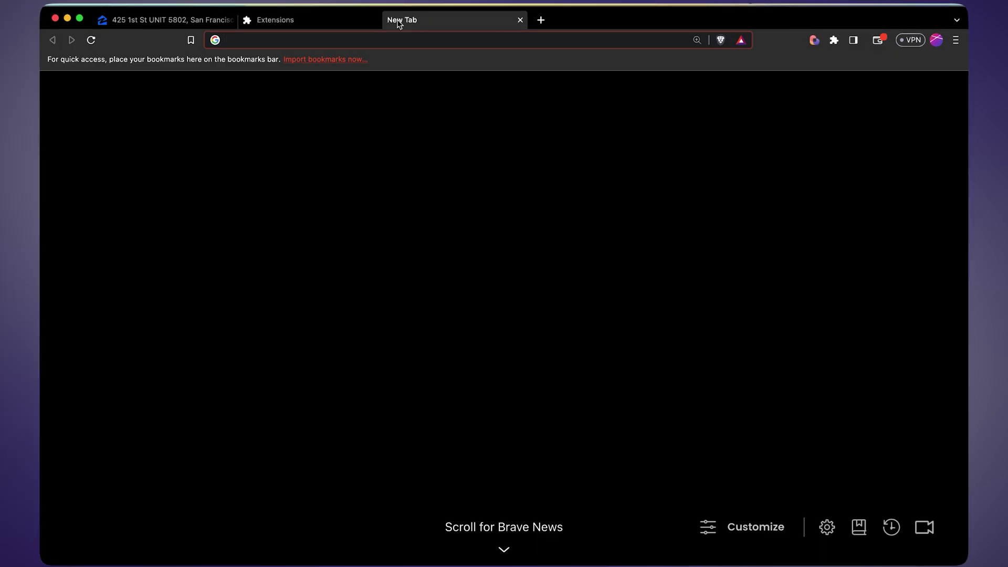
{"action": "type", "text": "sheets.google.com"}
{"action": "key", "text": "Return"}
{"action": "type", "text": "Property Pracker"}
{"action": "key", "text": "Return"}
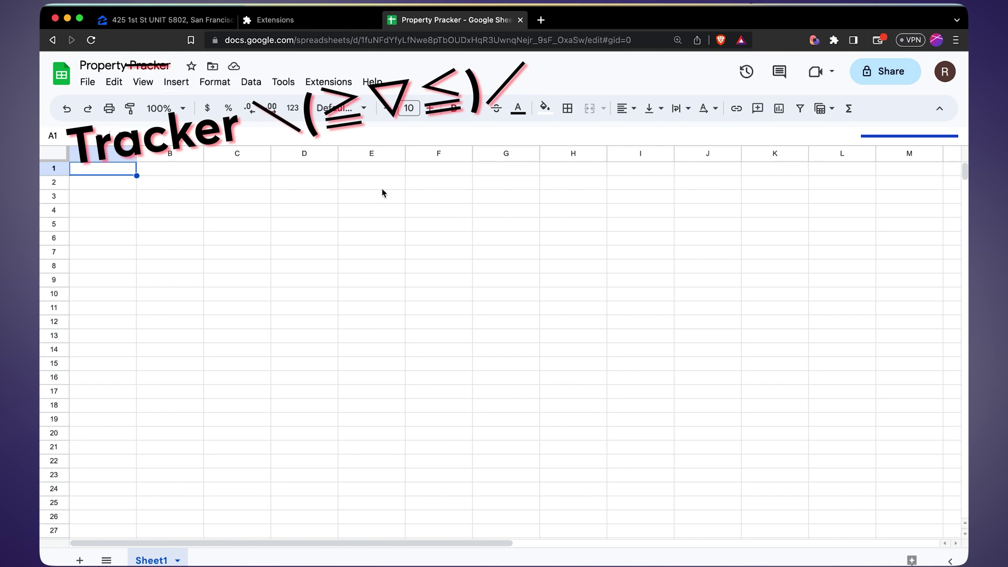
{"action": "left_click", "coordinate": [814, 41]}
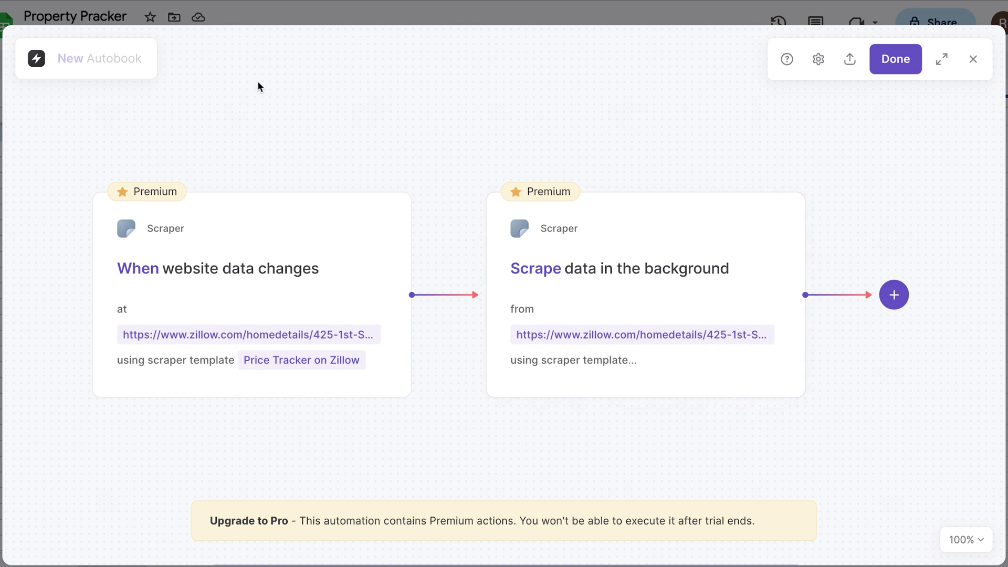
Add a Google Sheets 'Add rows to Google Sheet Tab' action after the background scrape
{"action": "scroll", "coordinate": [559, 313], "scroll_direction": "right", "scroll_amount": 2}
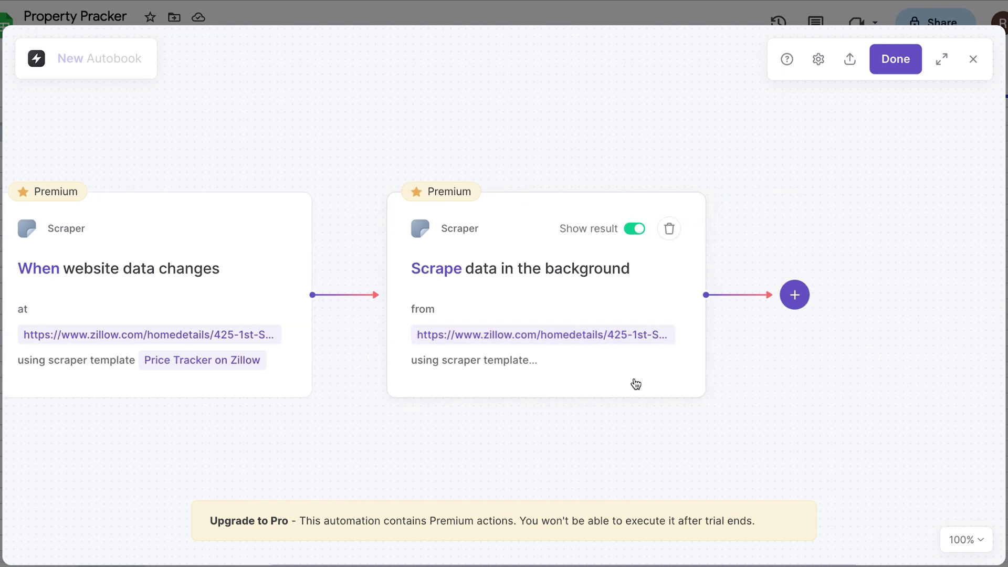
{"action": "scroll", "coordinate": [682, 371], "scroll_direction": "right", "scroll_amount": 1}
{"action": "left_click", "coordinate": [731, 295]}
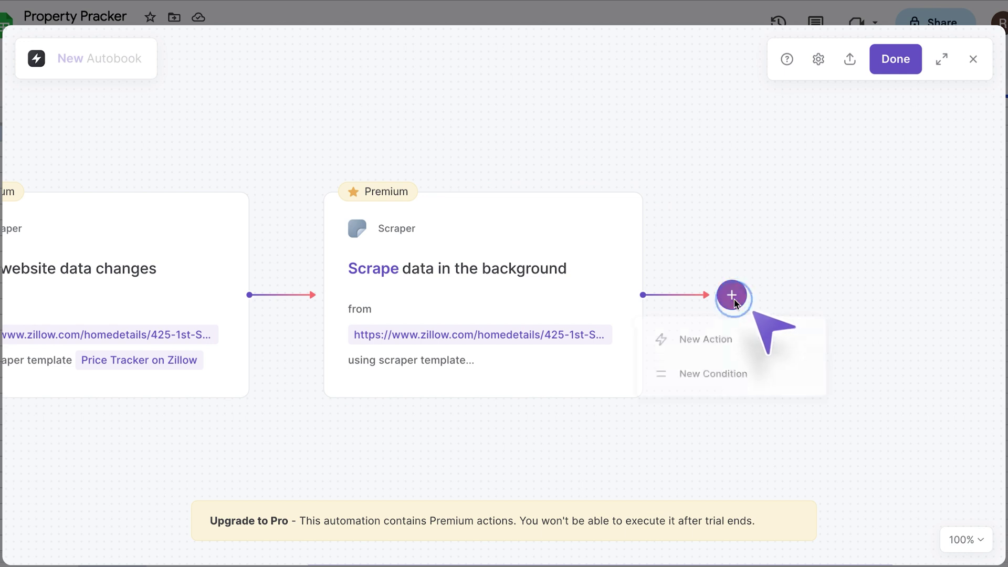
{"action": "left_click", "coordinate": [753, 342]}
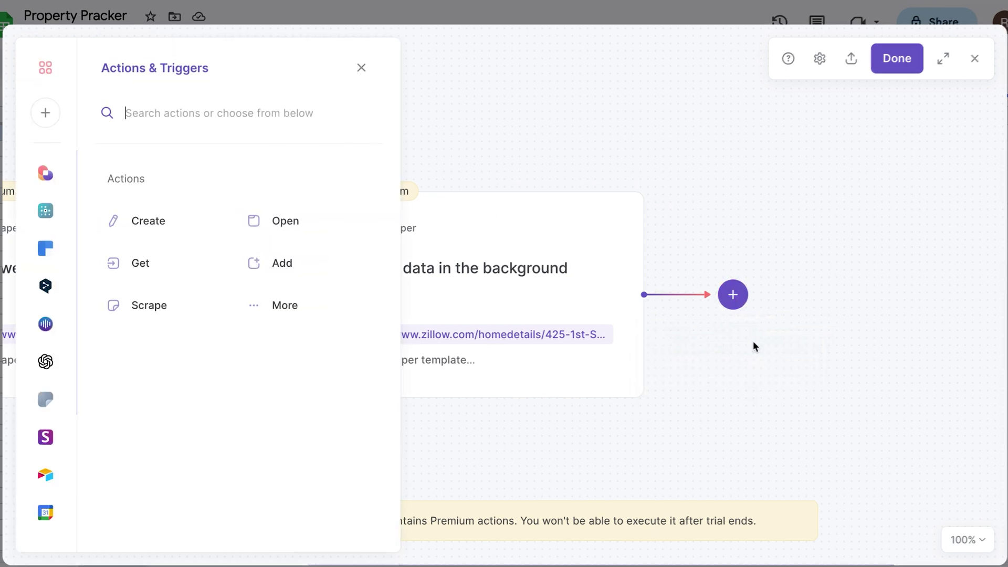
{"action": "scroll", "coordinate": [57, 368], "scroll_direction": "down", "scroll_amount": 5}
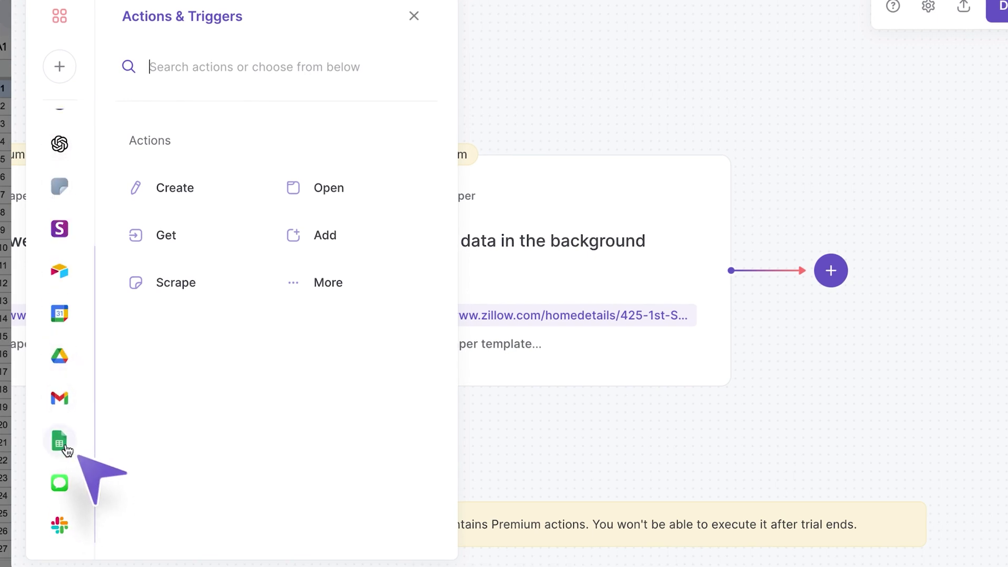
{"action": "left_click", "coordinate": [65, 446]}
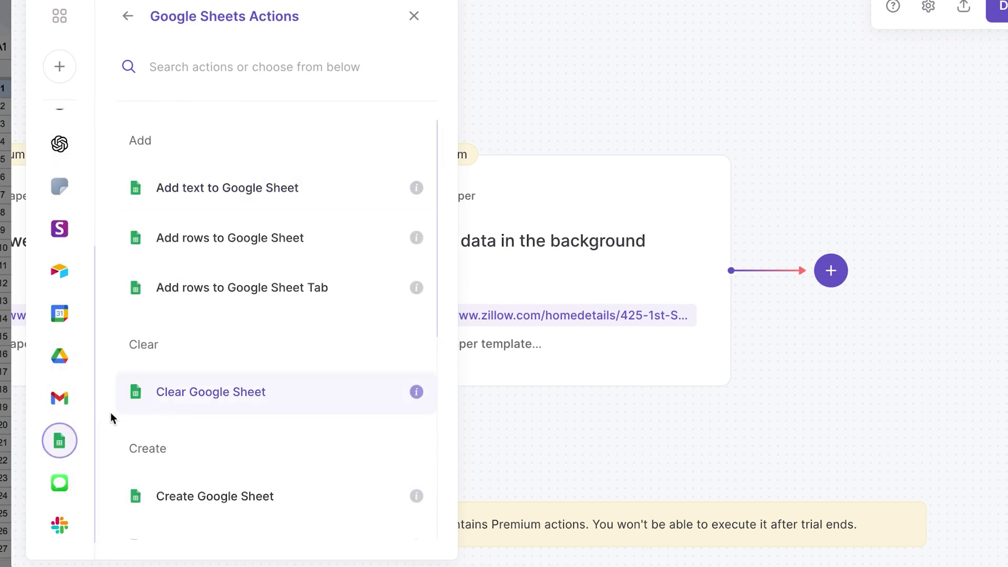
{"action": "left_click", "coordinate": [257, 290]}
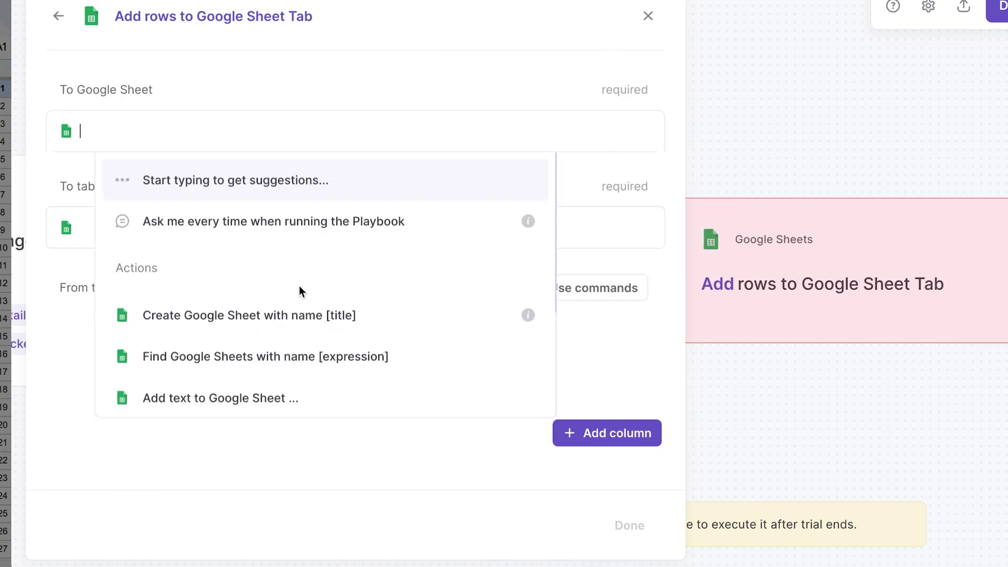
Send rows to Property Pracker's Sheet1 from the background scrape's data table
{"action": "left_click", "coordinate": [212, 260]}
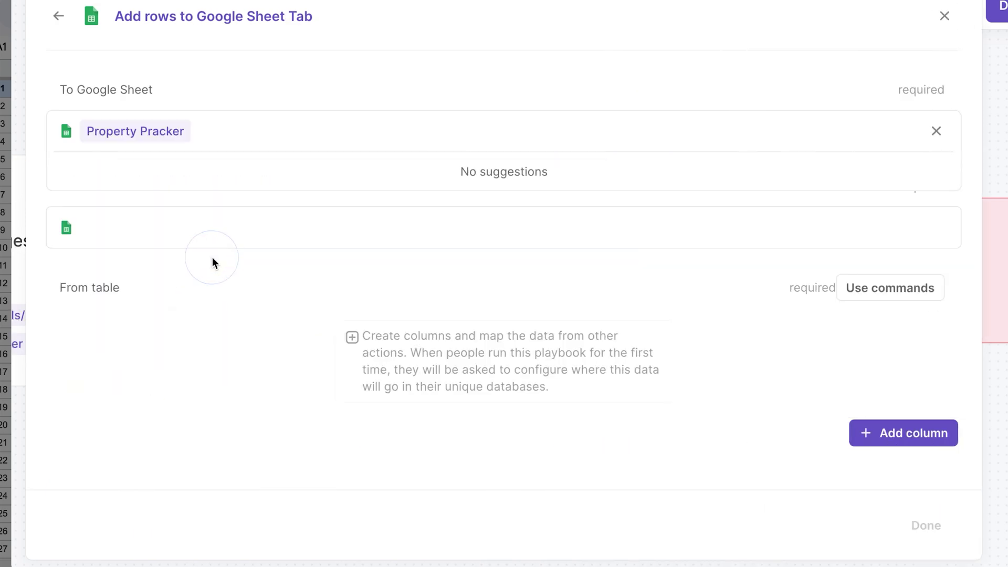
{"action": "left_click", "coordinate": [301, 348]}
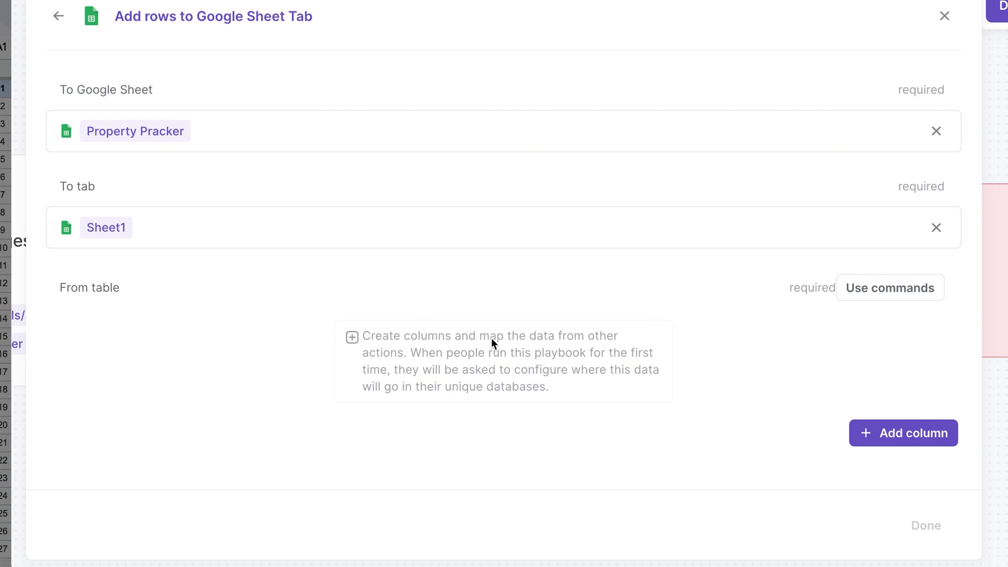
{"action": "left_click", "coordinate": [868, 294]}
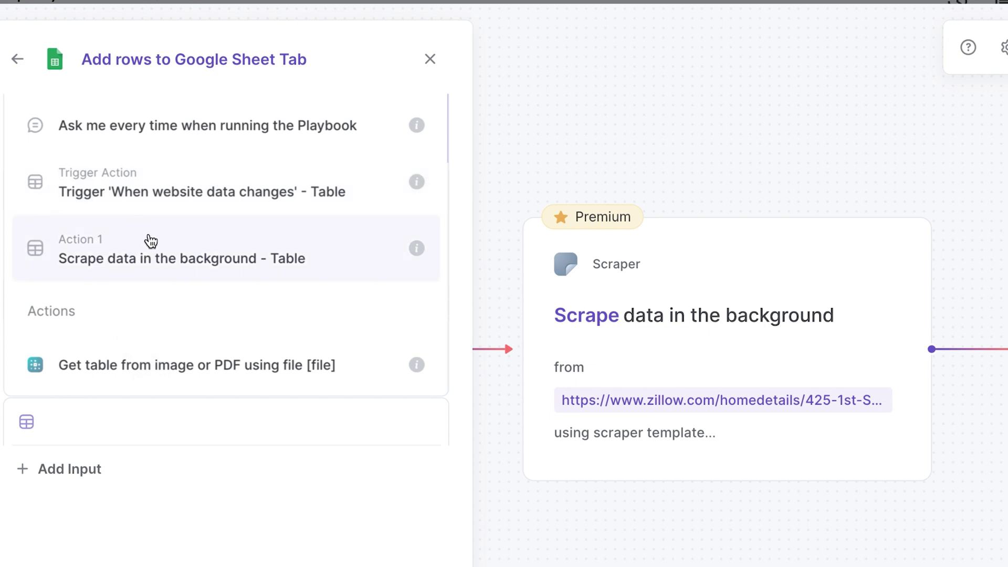
{"action": "left_click", "coordinate": [181, 239]}
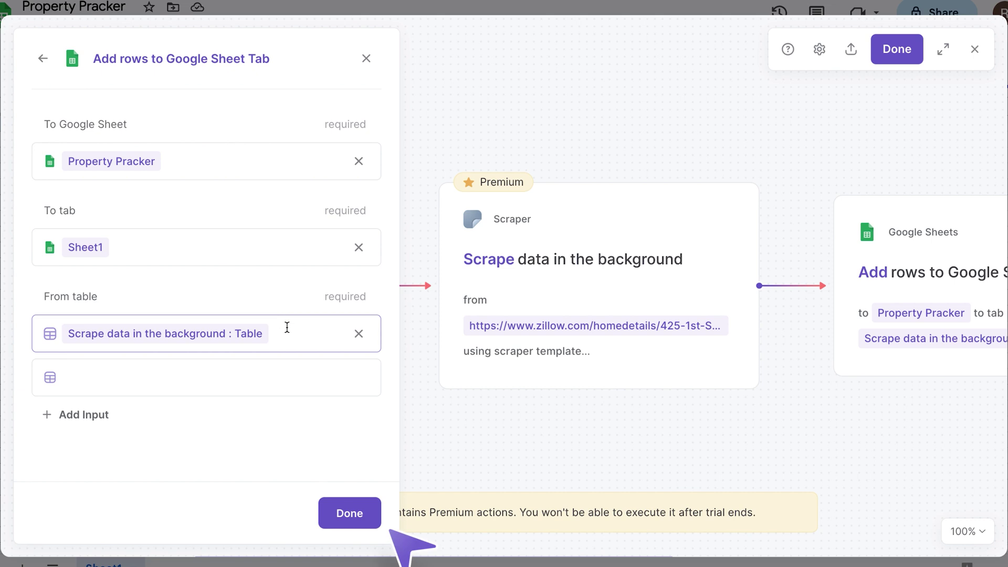
{"action": "left_click", "coordinate": [368, 517]}
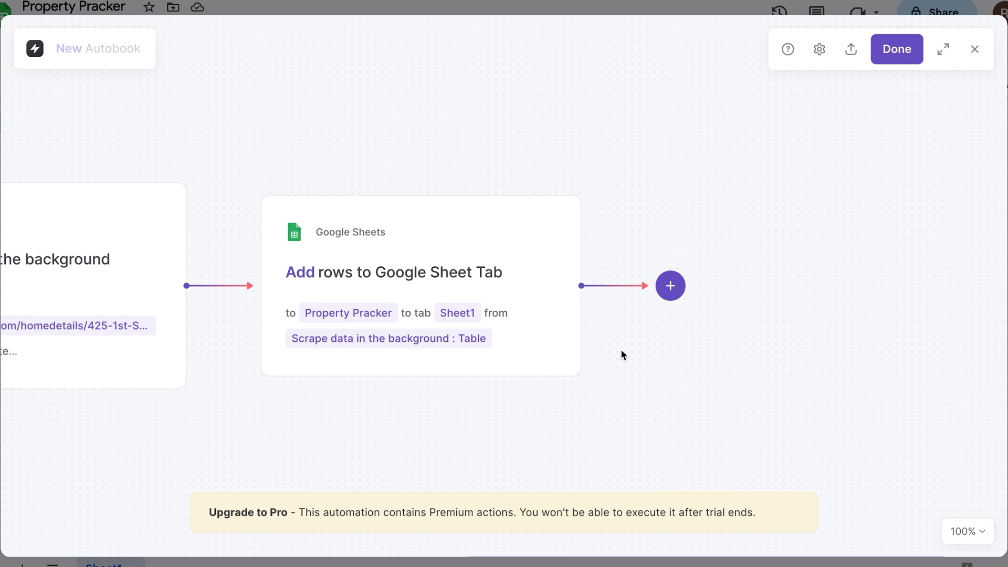
Add a Send Slack message step with text 'New Price Change!' plus all scraped fields
{"action": "left_click", "coordinate": [667, 289]}
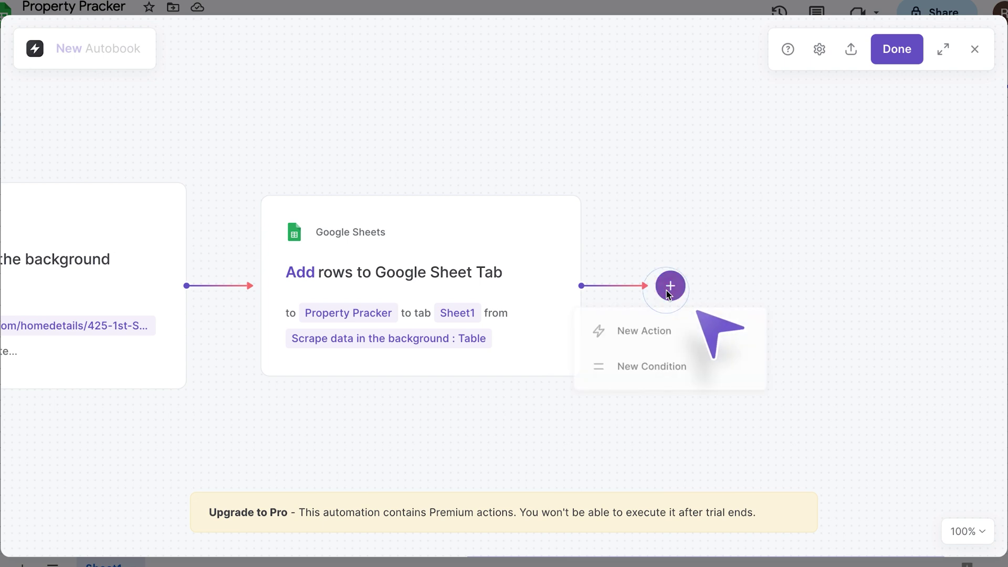
{"action": "left_click", "coordinate": [666, 340]}
{"action": "left_click", "coordinate": [52, 513]}
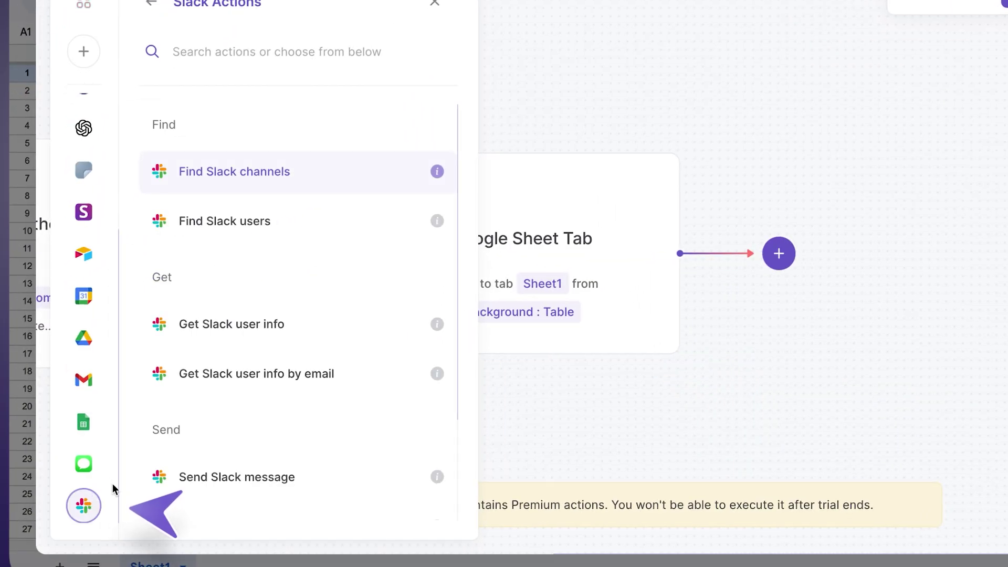
{"action": "left_click", "coordinate": [321, 477]}
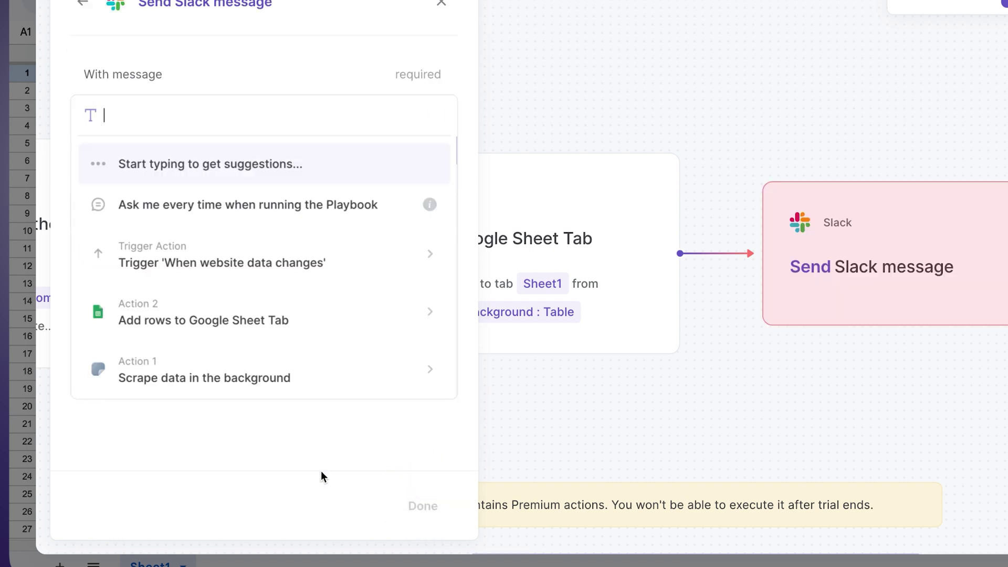
{"action": "type", "text": "New Price Change!"}
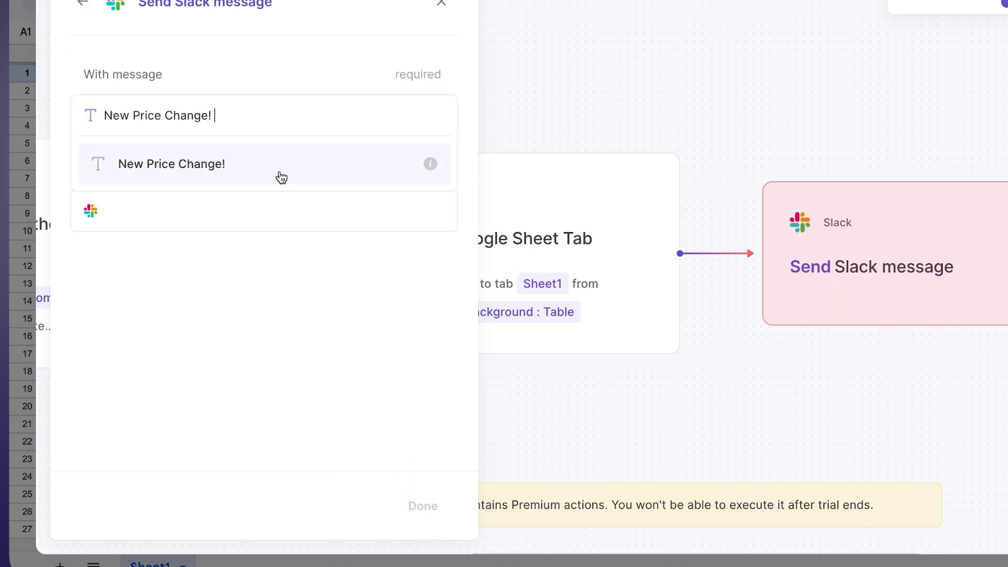
{"action": "left_click", "coordinate": [281, 177]}
{"action": "left_click", "coordinate": [286, 126]}
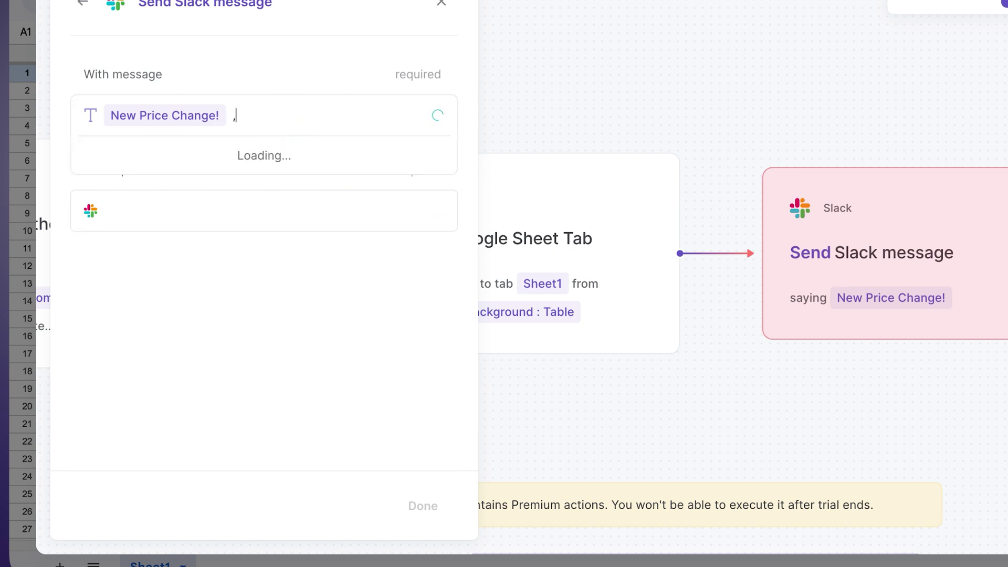
{"action": "left_click", "coordinate": [298, 164]}
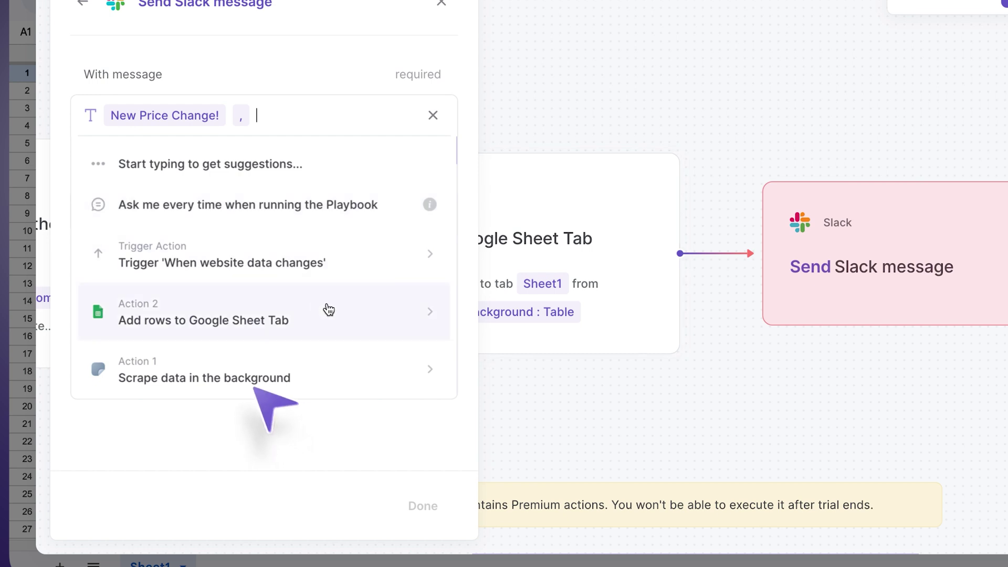
{"action": "left_click", "coordinate": [373, 355]}
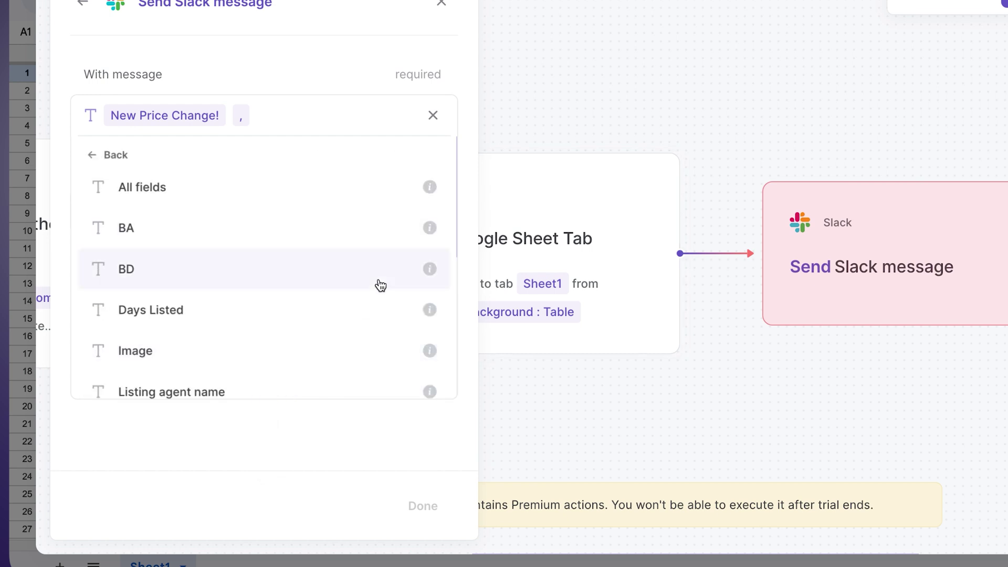
{"action": "left_click", "coordinate": [263, 192]}
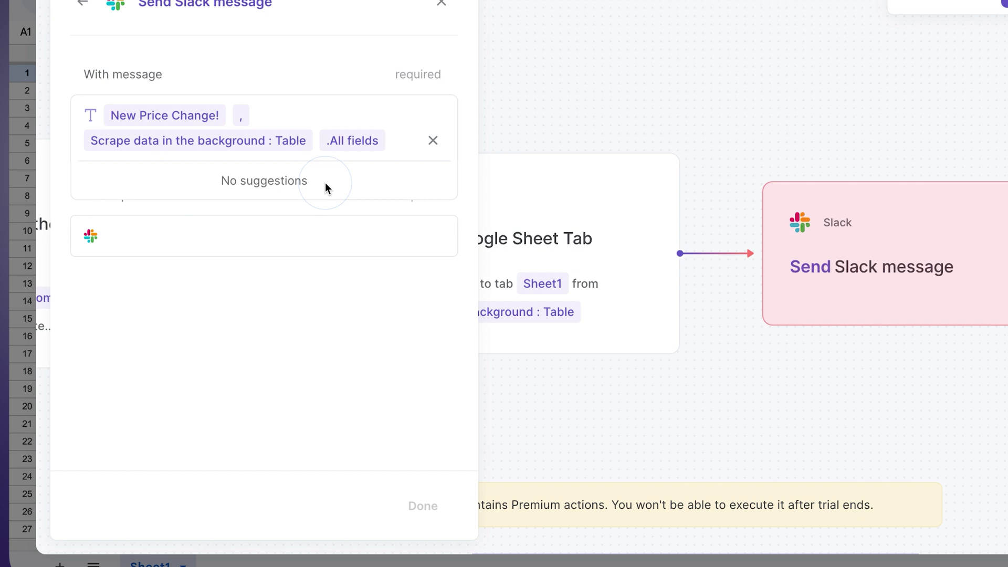
Set the Slack message recipient to #general and finish the step
{"action": "scroll", "coordinate": [371, 353], "scroll_direction": "down", "scroll_amount": 2}
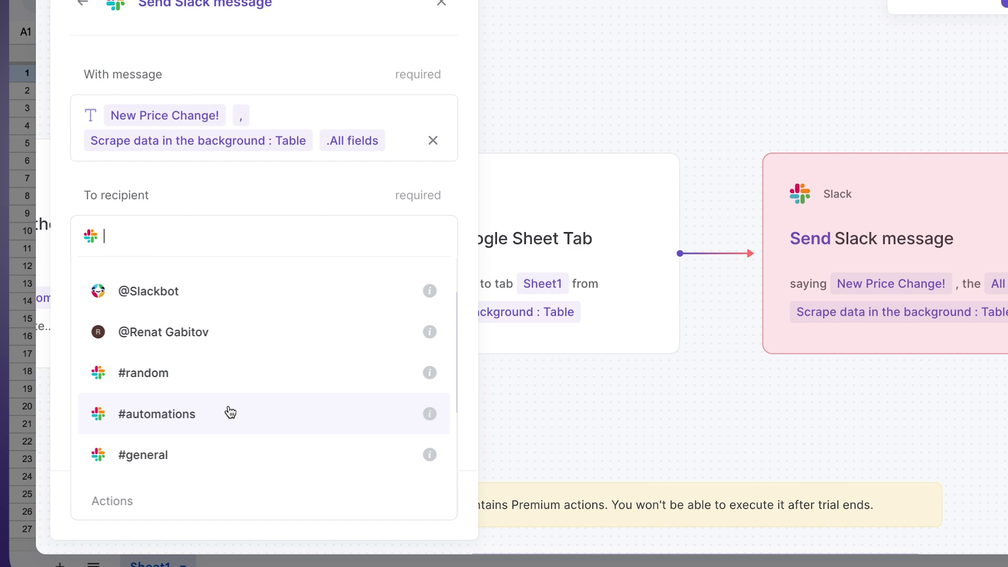
{"action": "scroll", "coordinate": [229, 412], "scroll_direction": "up", "scroll_amount": 3}
{"action": "scroll", "coordinate": [207, 412], "scroll_direction": "down", "scroll_amount": 3}
{"action": "scroll", "coordinate": [208, 412], "scroll_direction": "down", "scroll_amount": 2}
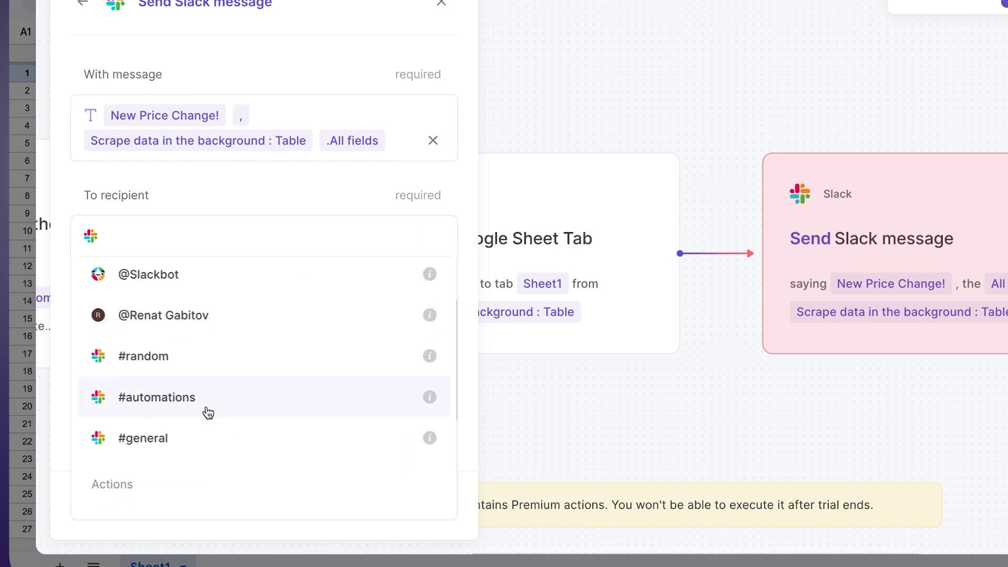
{"action": "left_click", "coordinate": [355, 410]}
{"action": "left_click", "coordinate": [403, 501]}
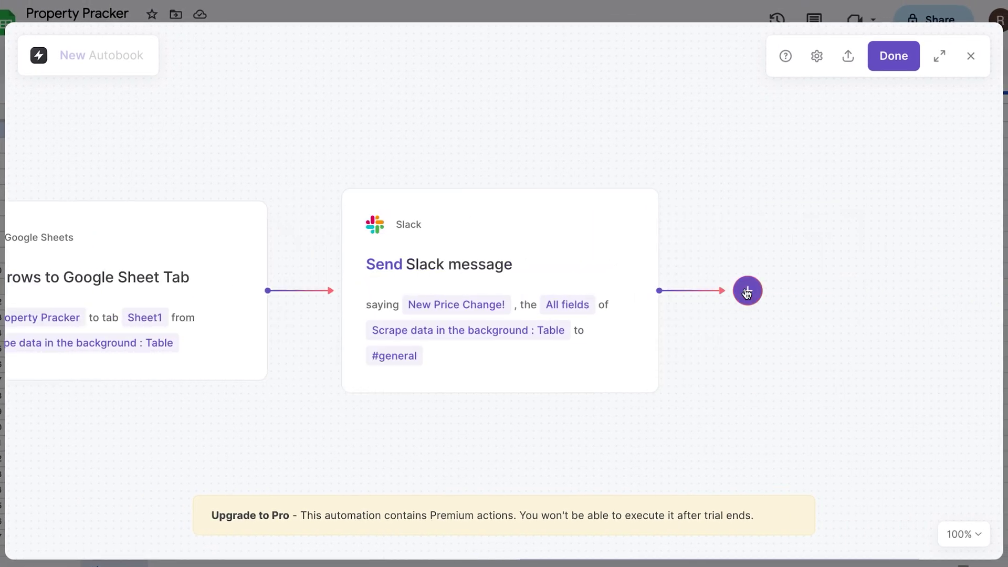
Add a new action after the Slack step and choose the SMS Notifications app
{"action": "left_click", "coordinate": [748, 292]}
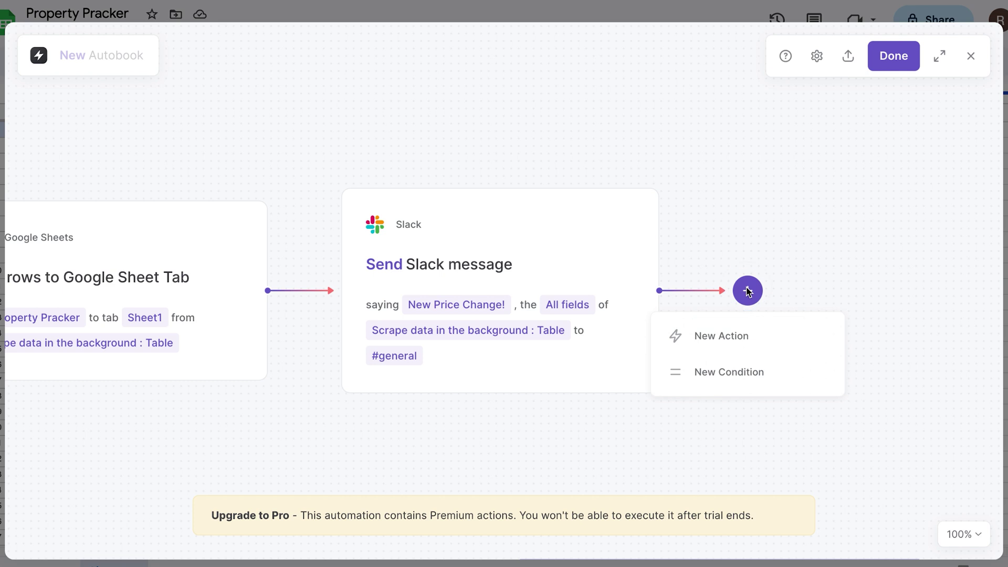
{"action": "left_click", "coordinate": [764, 330]}
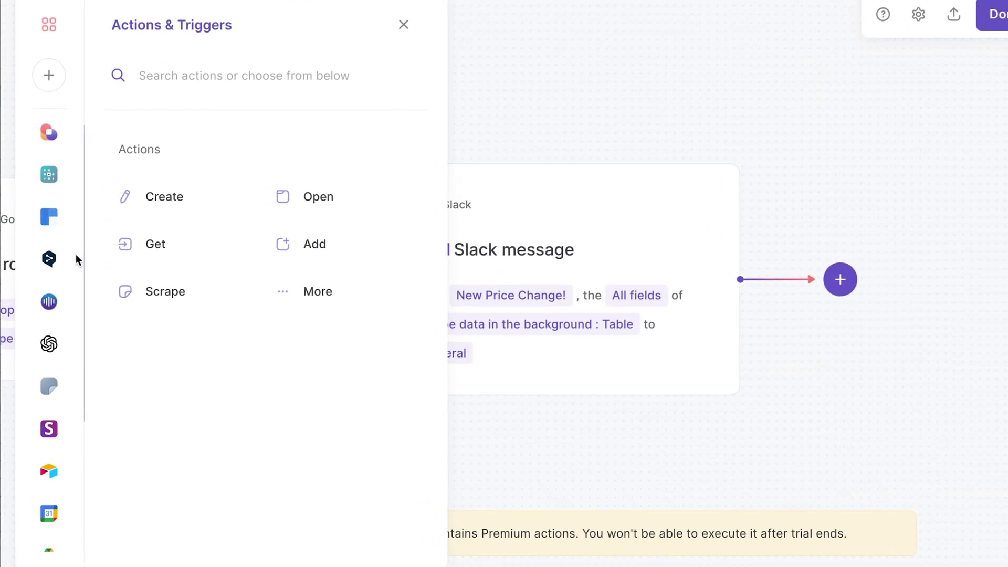
{"action": "scroll", "coordinate": [75, 254], "scroll_direction": "down", "scroll_amount": 4}
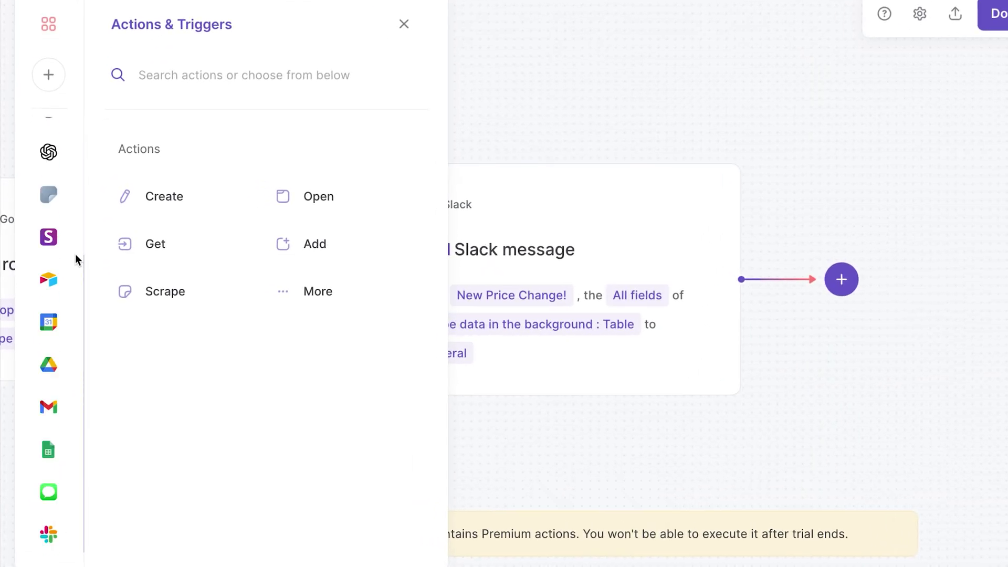
{"action": "left_click", "coordinate": [49, 492]}
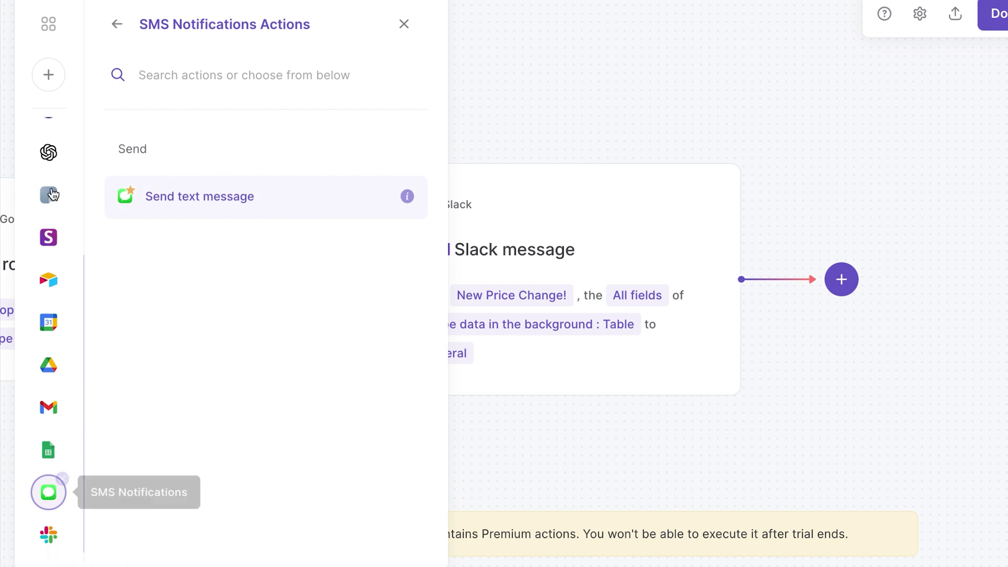
{"action": "left_click", "coordinate": [48, 79]}
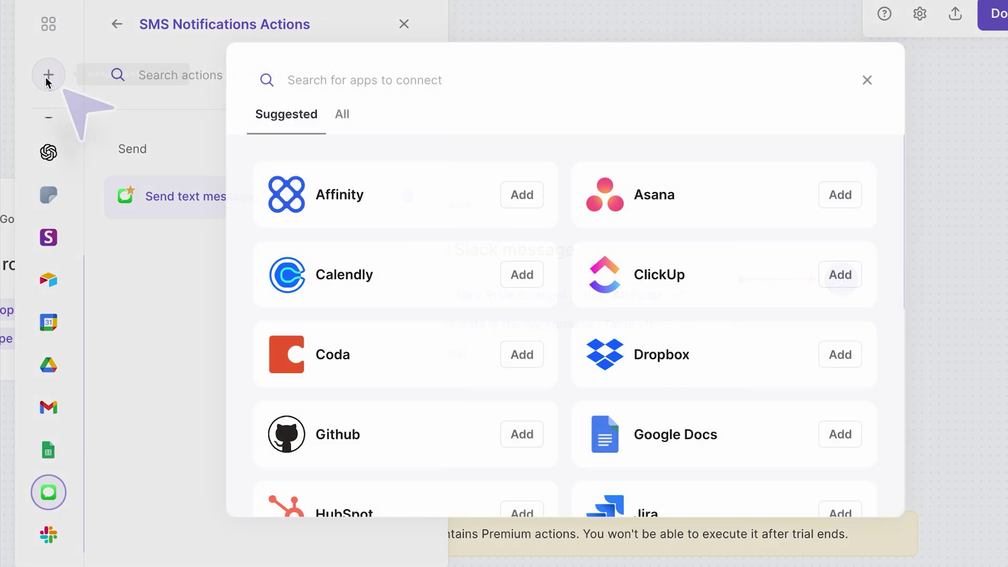
{"action": "scroll", "coordinate": [523, 349], "scroll_direction": "down", "scroll_amount": 6}
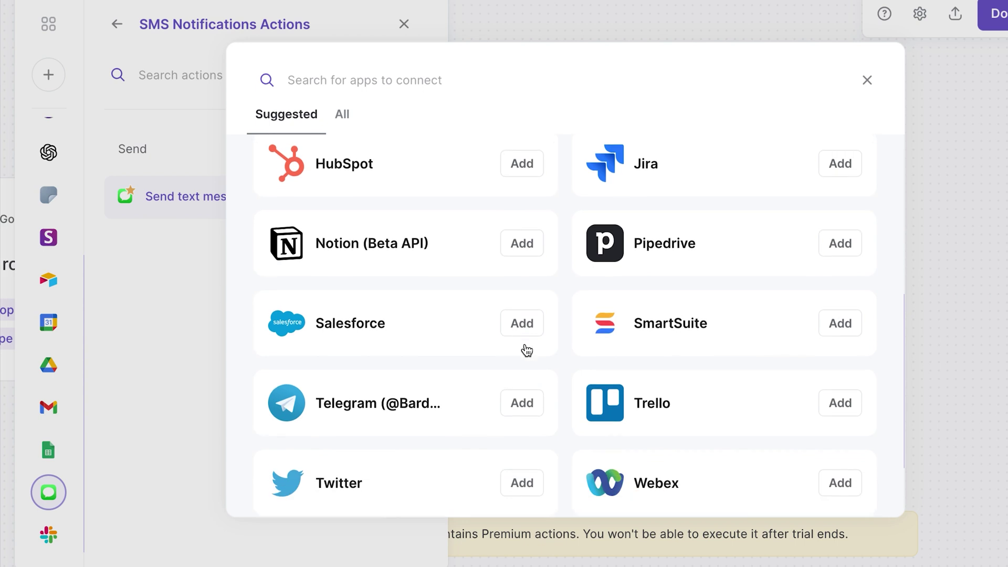
{"action": "scroll", "coordinate": [527, 351], "scroll_direction": "down", "scroll_amount": 2}
{"action": "left_click", "coordinate": [342, 114]}
{"action": "scroll", "coordinate": [613, 305], "scroll_direction": "down", "scroll_amount": 5}
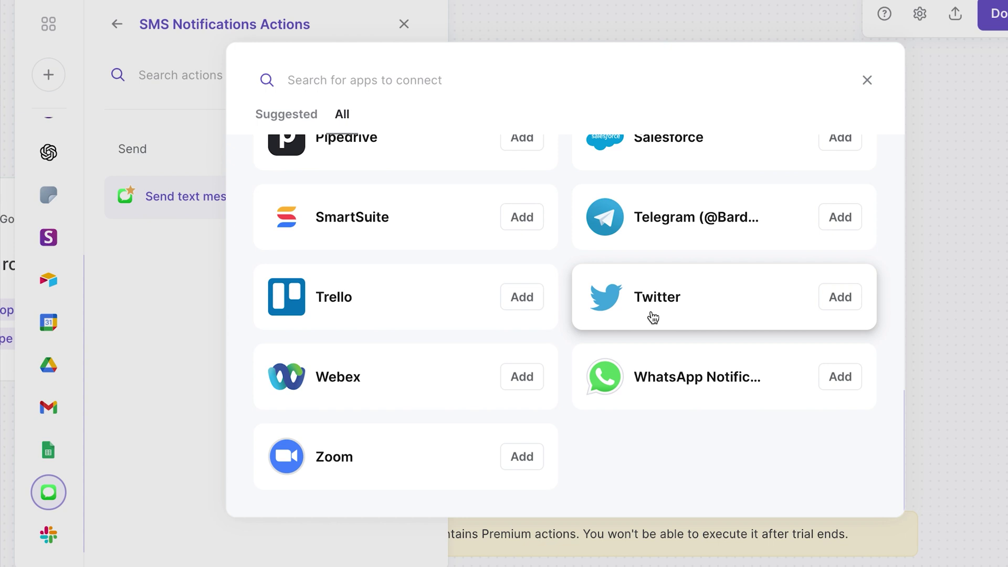
{"action": "left_click", "coordinate": [202, 265]}
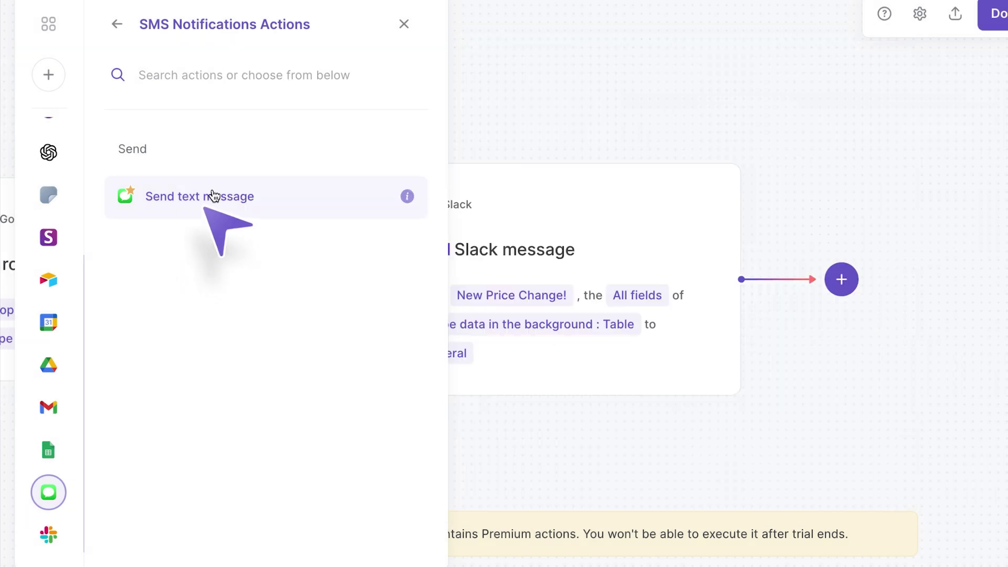
Add a Send text message step to the recipient phone number, using the Slack message text
{"action": "left_click", "coordinate": [212, 194]}
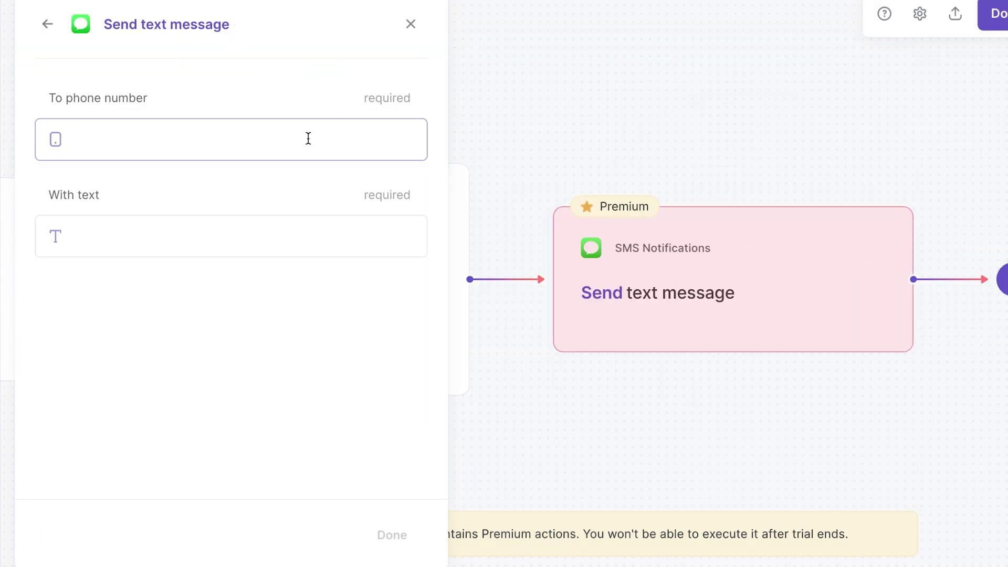
{"action": "left_click", "coordinate": [309, 139]}
{"action": "type", "text": "+123456789"}
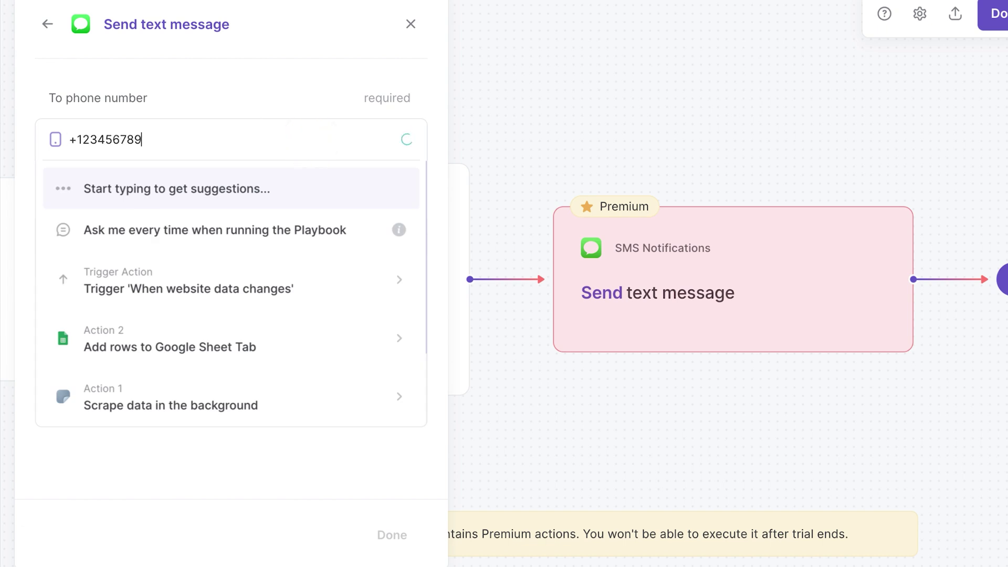
{"action": "type", "text": "0"}
{"action": "key", "text": "Return"}
{"action": "left_click", "coordinate": [152, 225]}
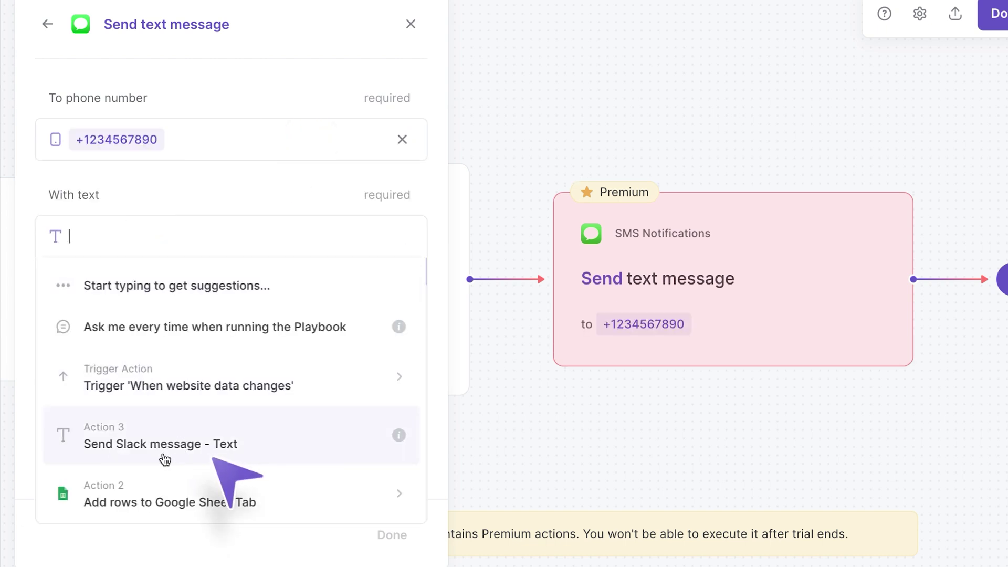
{"action": "left_click", "coordinate": [258, 451]}
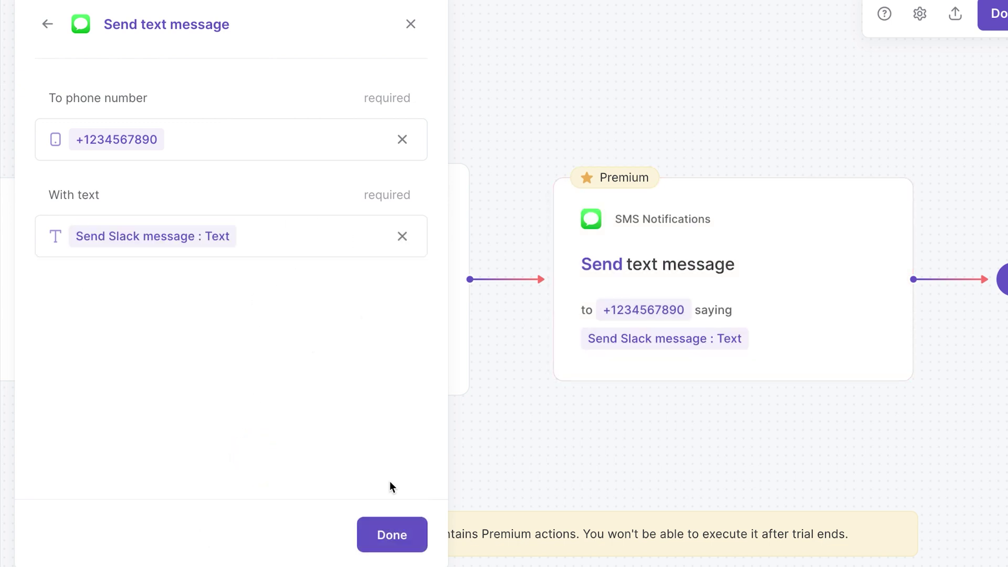
{"action": "left_click", "coordinate": [414, 531]}
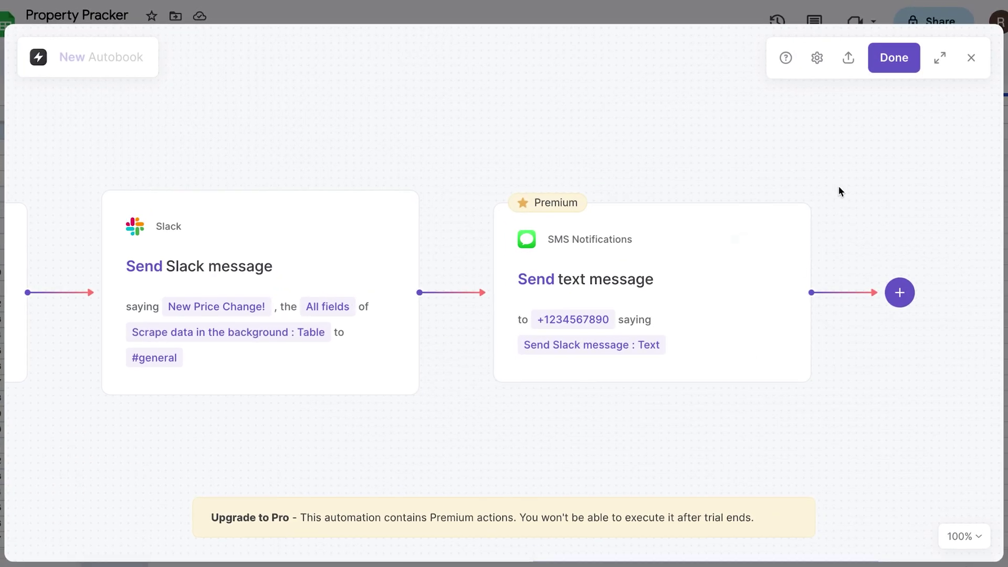
Name the autobook 'Tracker: 425 1st Street, SF', save it, and return to My Autobooks
{"action": "left_click", "coordinate": [891, 71]}
{"action": "left_click", "coordinate": [367, 277]}
{"action": "type", "text": "Tracker: 425 1st Street, SF"}
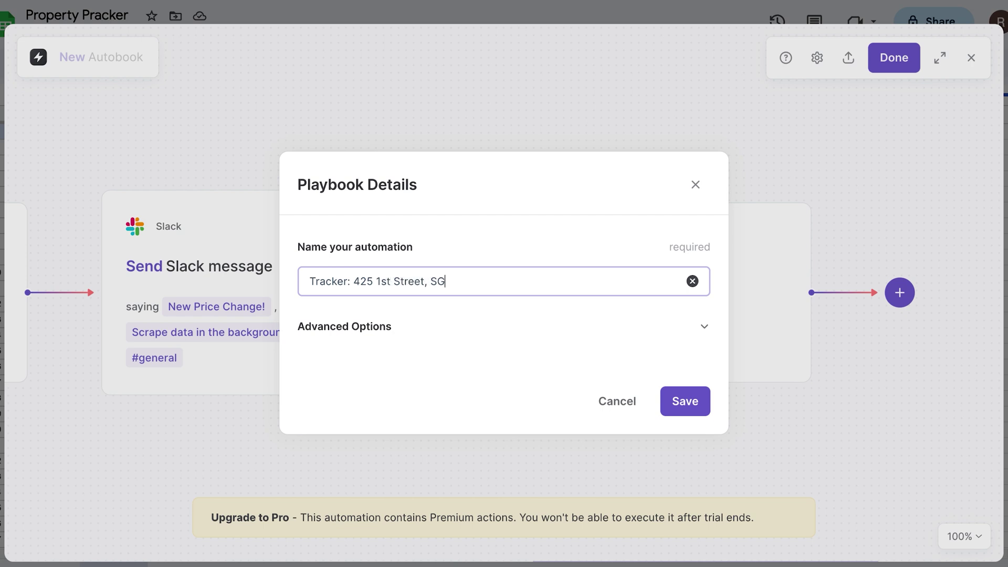
{"action": "left_click", "coordinate": [685, 401]}
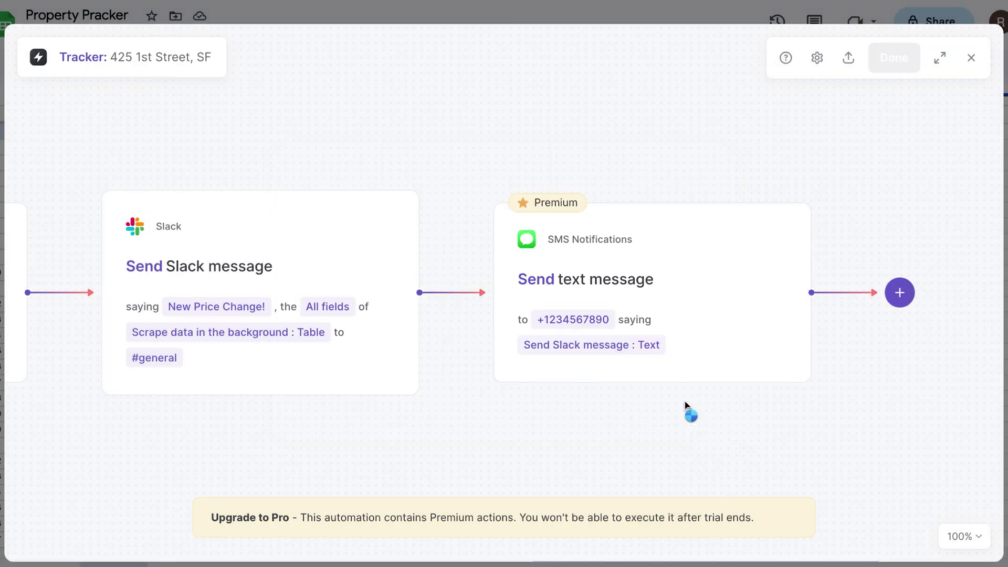
{"action": "left_click", "coordinate": [281, 301]}
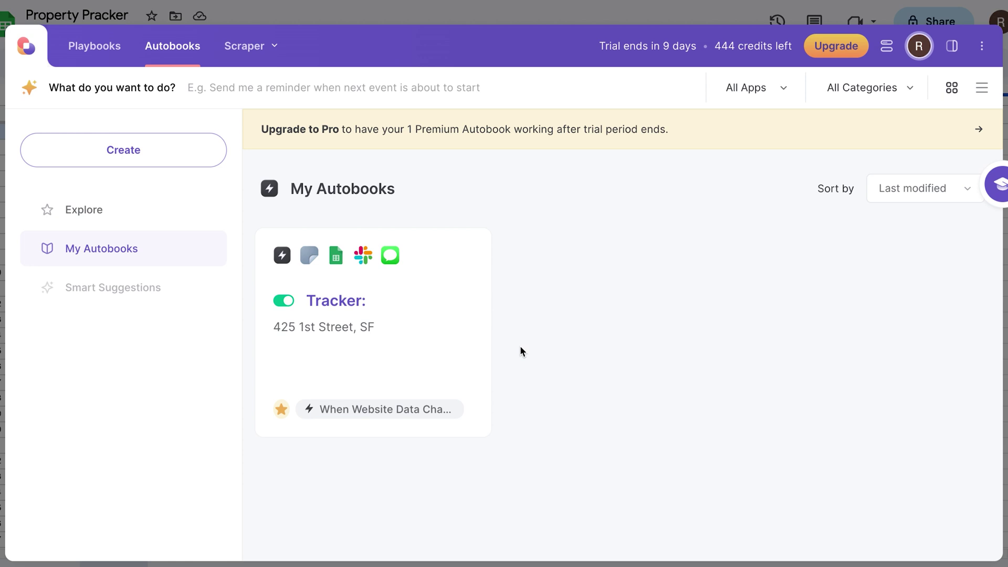
Duplicate the Tracker autobook, renaming the copy to '425 1st Street, SF'
{"action": "mouse_move", "coordinate": [362, 273]}
{"action": "mouse_move", "coordinate": [333, 322]}
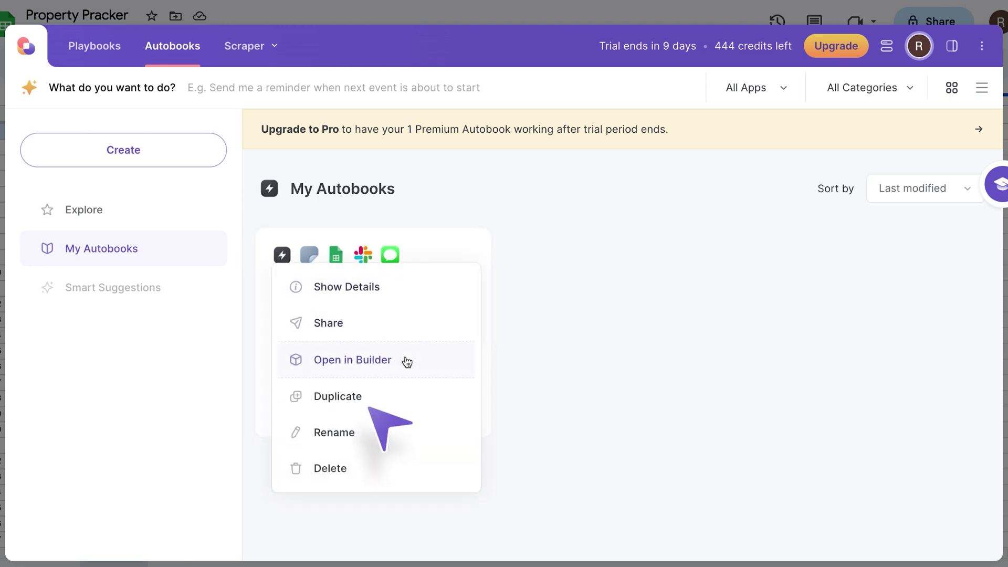
{"action": "left_click", "coordinate": [396, 397]}
{"action": "left_click", "coordinate": [387, 300]}
{"action": "key", "text": "BackSpace"}
{"action": "key", "text": "BackSpace"}
{"action": "key", "text": "BackSpace"}
{"action": "key", "text": "BackSpace"}
{"action": "key", "text": "BackSpace"}
{"action": "key", "text": "BackSpace"}
{"action": "key", "text": "BackSpace"}
{"action": "key", "text": "BackSpace"}
{"action": "key", "text": "BackSpace"}
{"action": "left_click", "coordinate": [468, 252]}
Delete the copy's website-change trigger step and save it as a playbook
{"action": "left_click", "coordinate": [425, 366]}
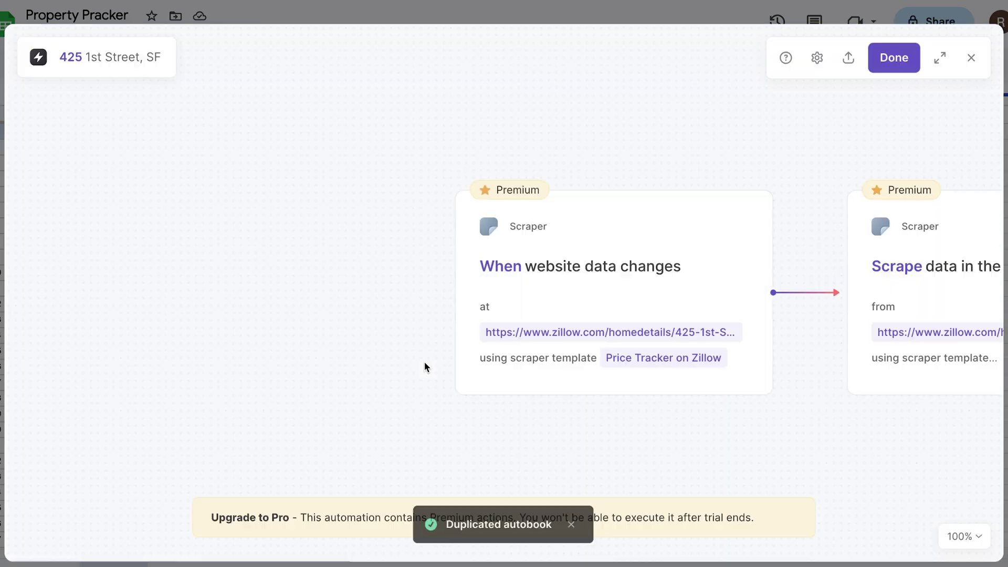
{"action": "mouse_move", "coordinate": [601, 275]}
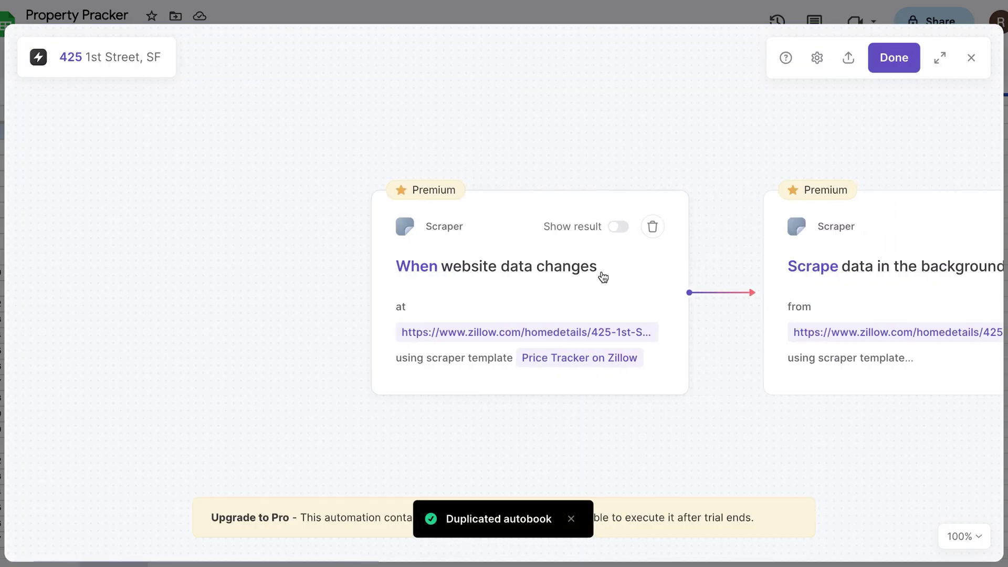
{"action": "left_click", "coordinate": [653, 231]}
{"action": "left_click", "coordinate": [472, 306]}
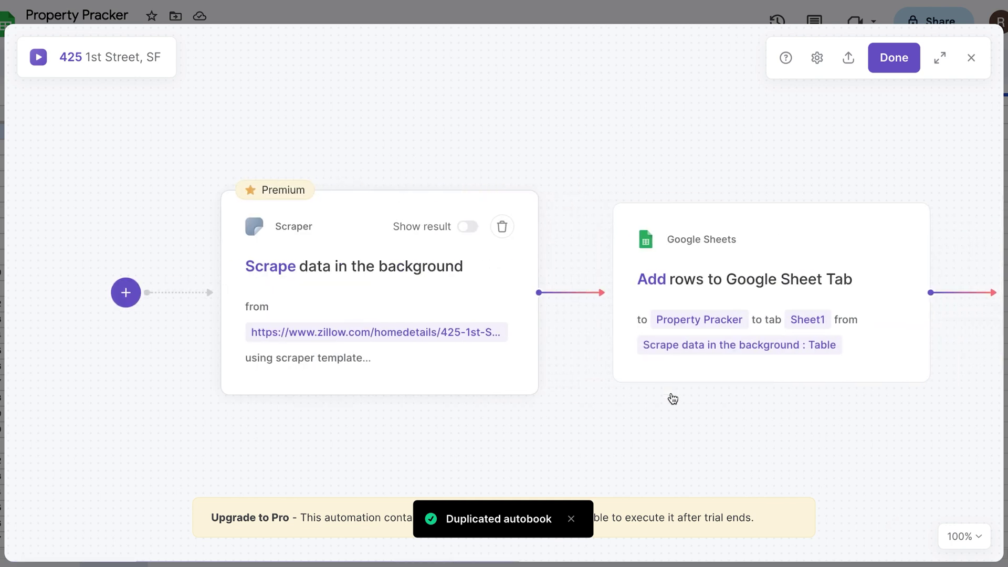
{"action": "left_click", "coordinate": [888, 68]}
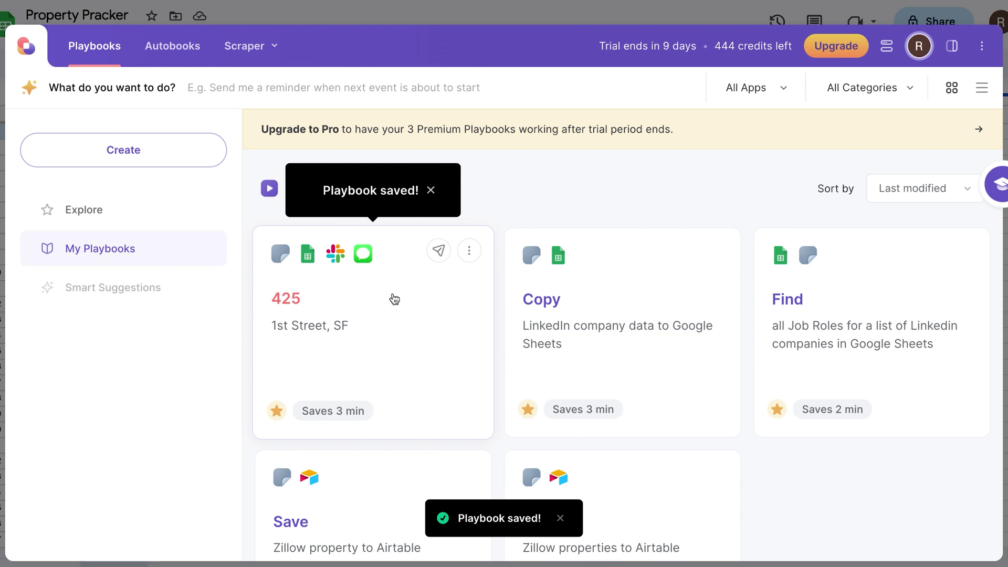
Run the 425 1st Street, SF playbook and view the resulting Property Pracker sheet
{"action": "left_click", "coordinate": [415, 303]}
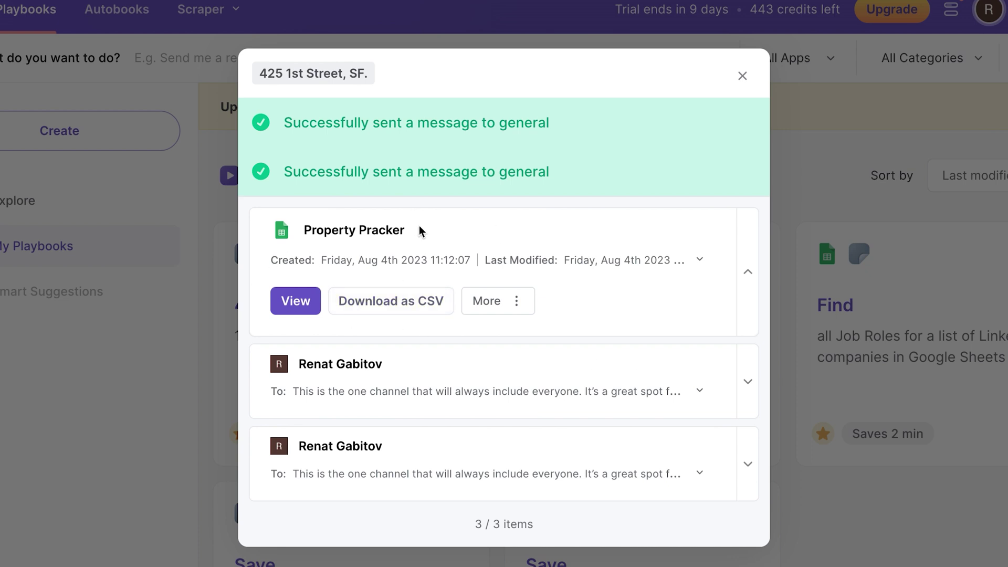
{"action": "left_click", "coordinate": [296, 301]}
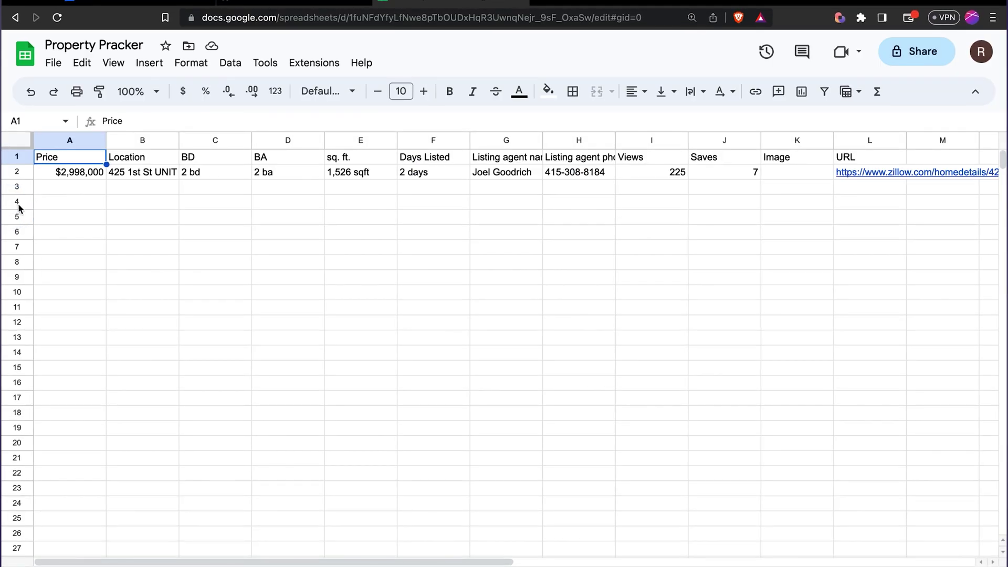
{"action": "scroll", "coordinate": [279, 201], "scroll_direction": "right", "scroll_amount": 2}
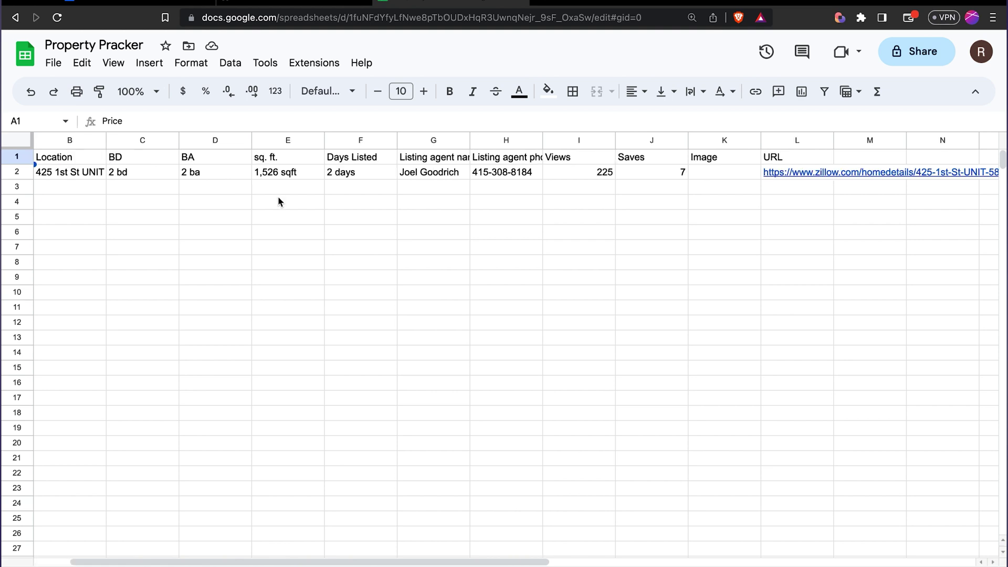
{"action": "scroll", "coordinate": [278, 201], "scroll_direction": "left", "scroll_amount": 2}
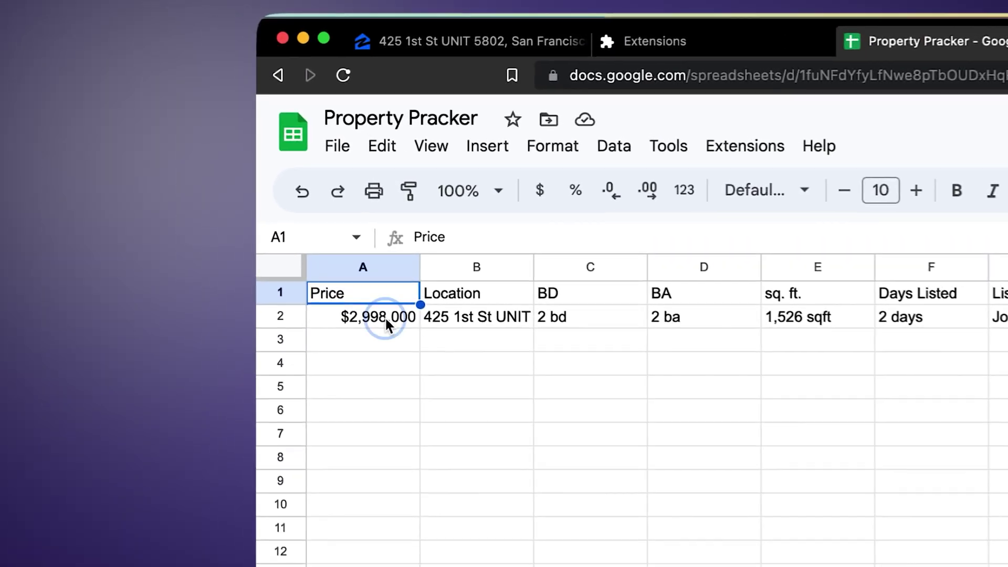
{"action": "left_click", "coordinate": [85, 173]}
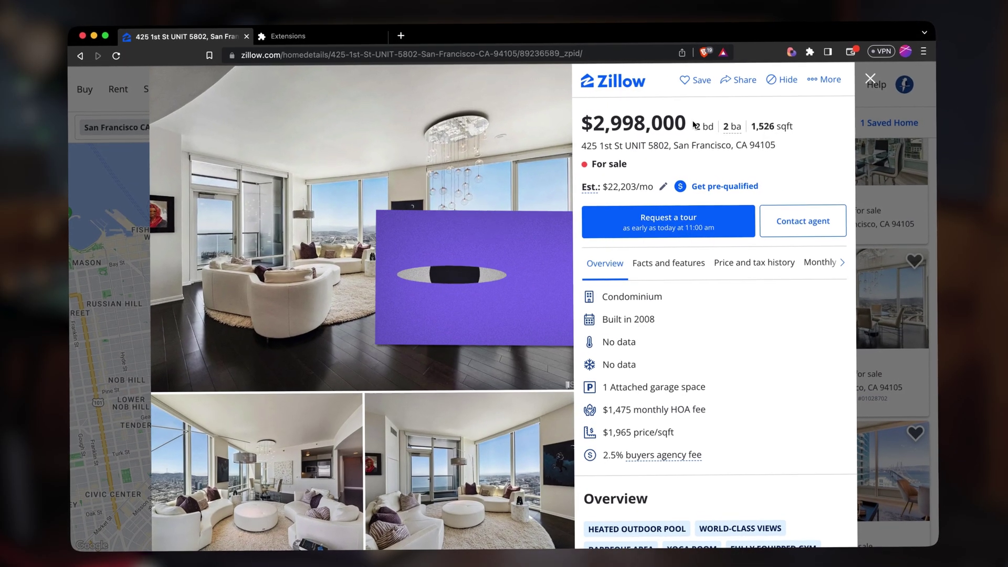
Highlight the listing's $2,998,000 price, then clear the selection
{"action": "left_click_drag", "start_coordinate": [696, 125], "coordinate": [602, 130]}
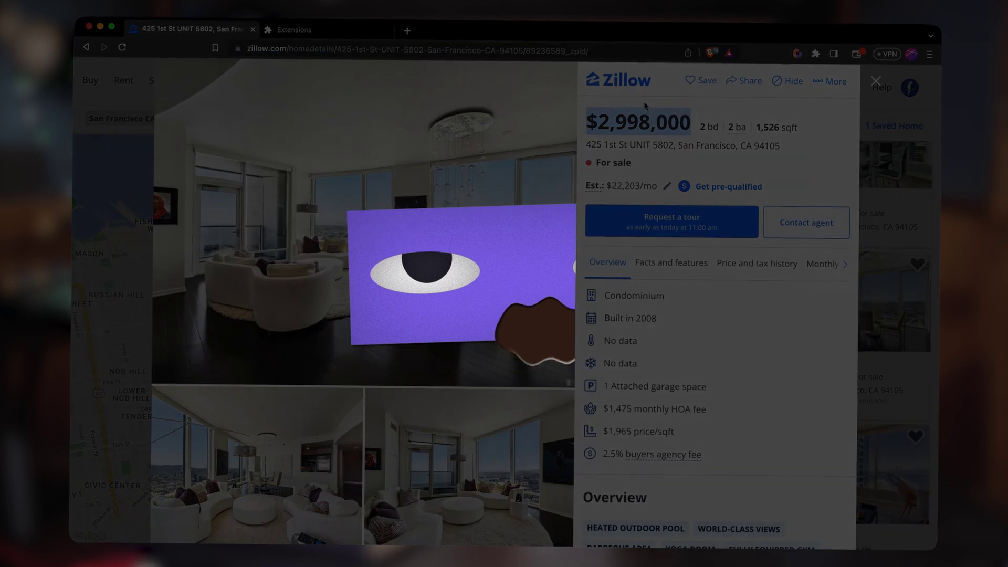
{"action": "left_click", "coordinate": [664, 109]}
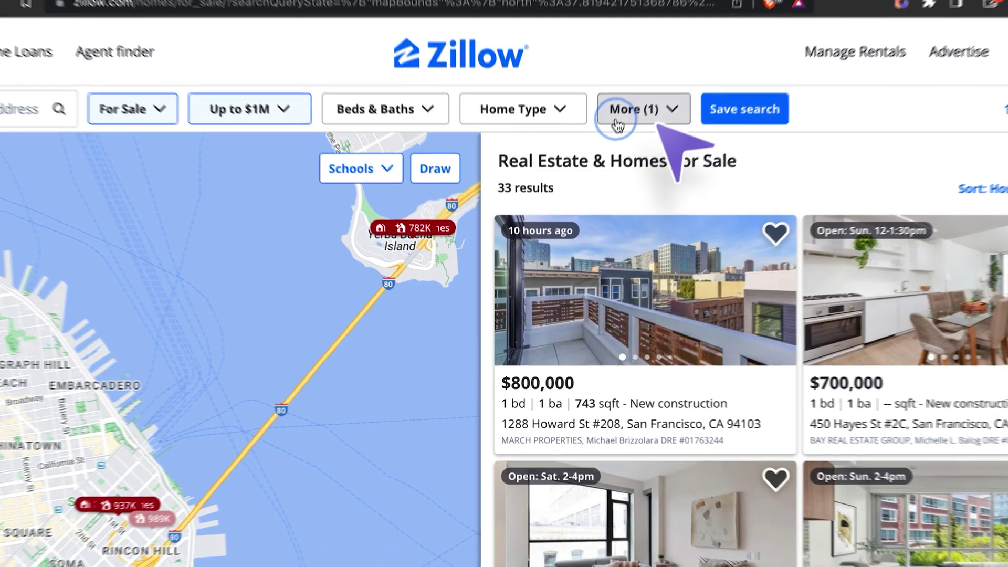
Review the More filters showing New construction, then bring up the Bardeen playbooks panel
{"action": "left_click", "coordinate": [937, 150]}
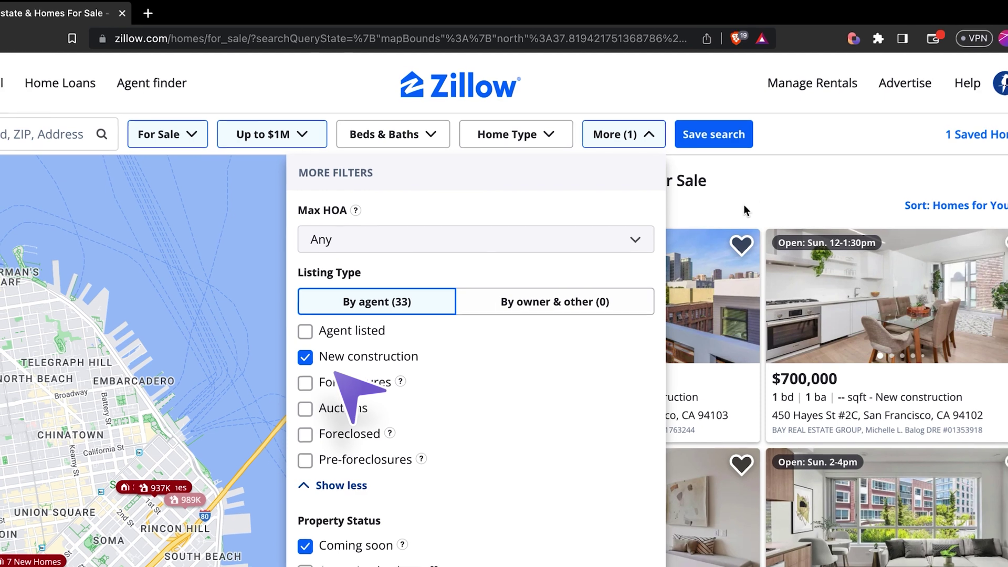
{"action": "left_click", "coordinate": [745, 210]}
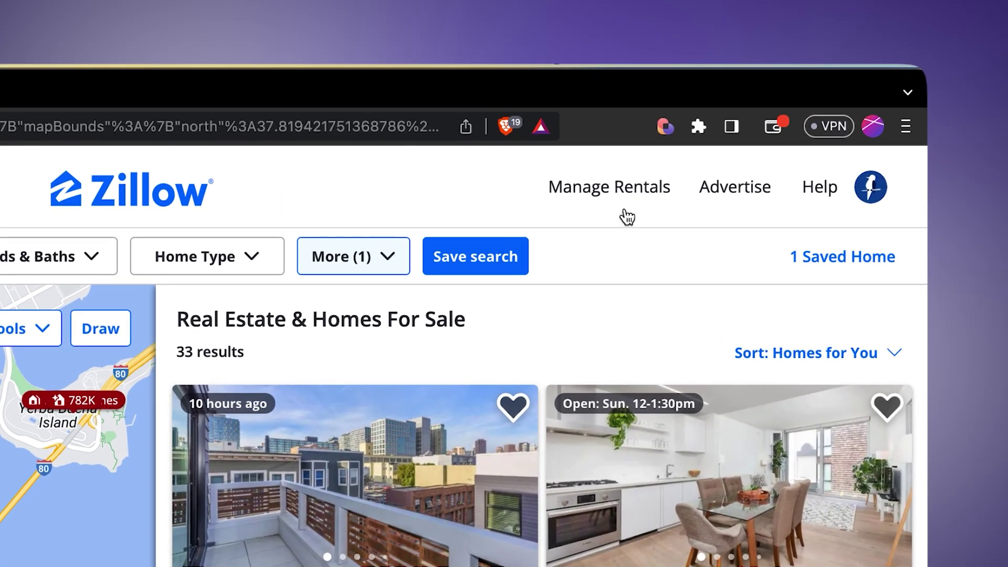
{"action": "left_click", "coordinate": [665, 126]}
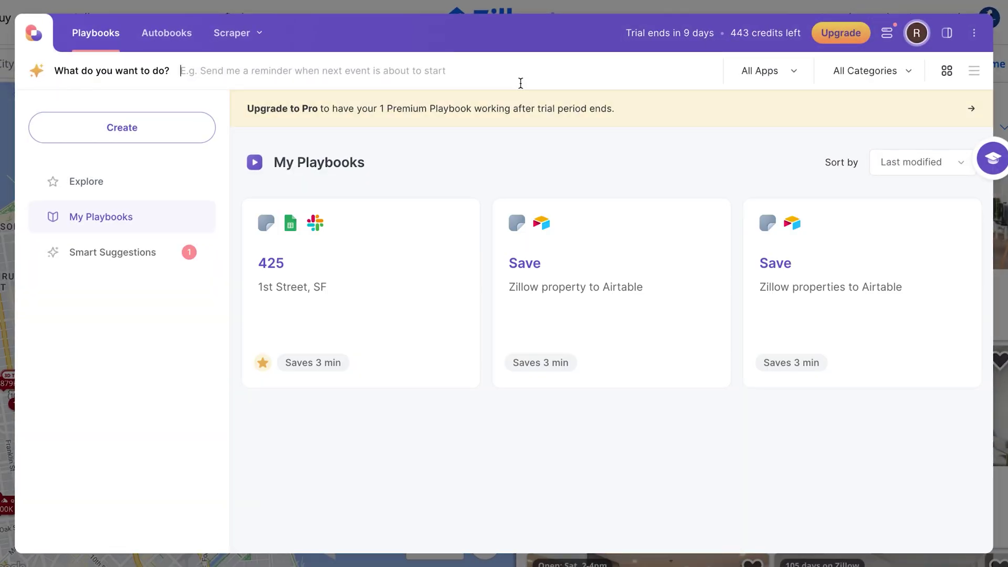
Set up 'Save Zillow listings (from search) to Google Sheets' with a new sheet 'New Constructions In SF'
{"action": "left_click", "coordinate": [493, 74]}
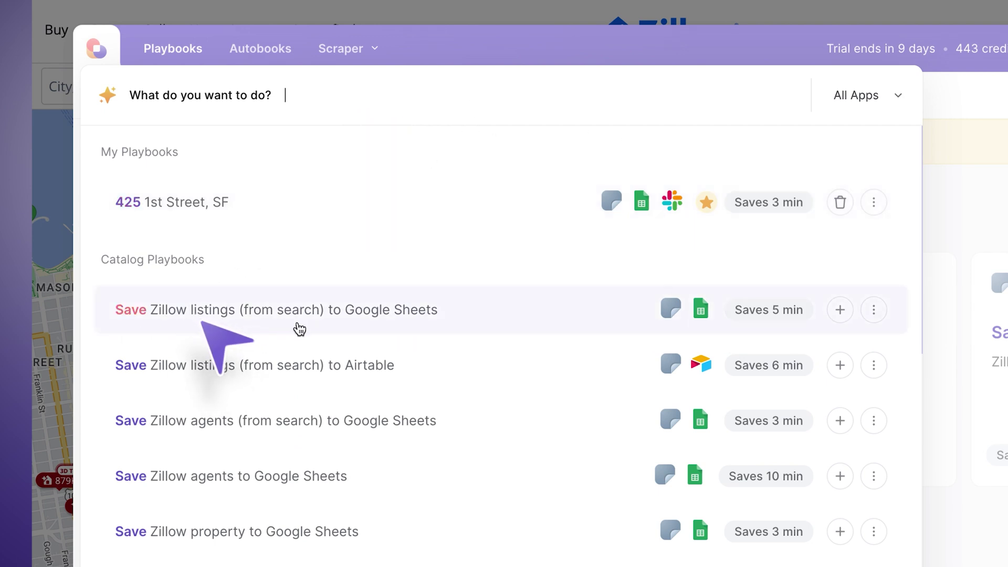
{"action": "left_click", "coordinate": [527, 321]}
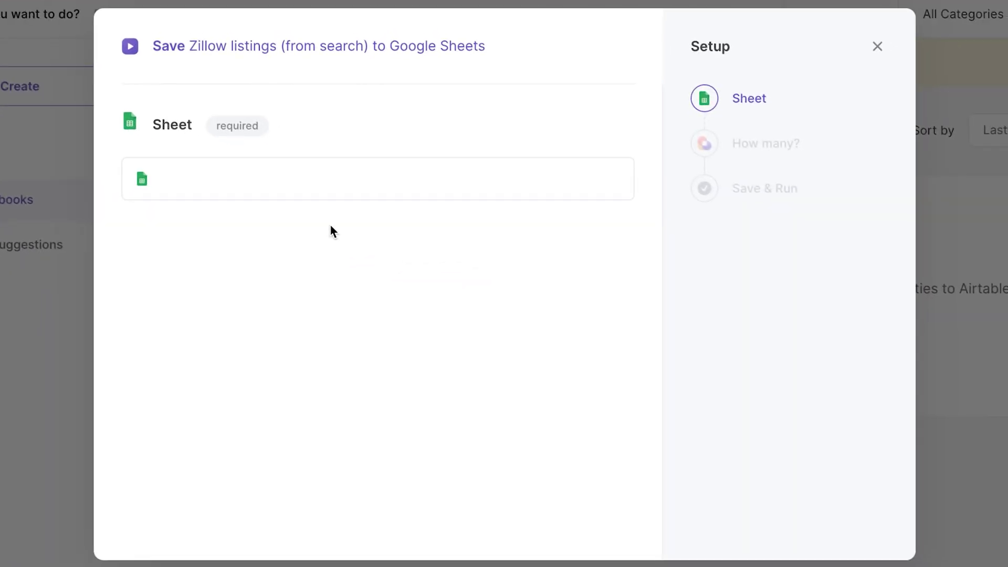
{"action": "left_click", "coordinate": [315, 175]}
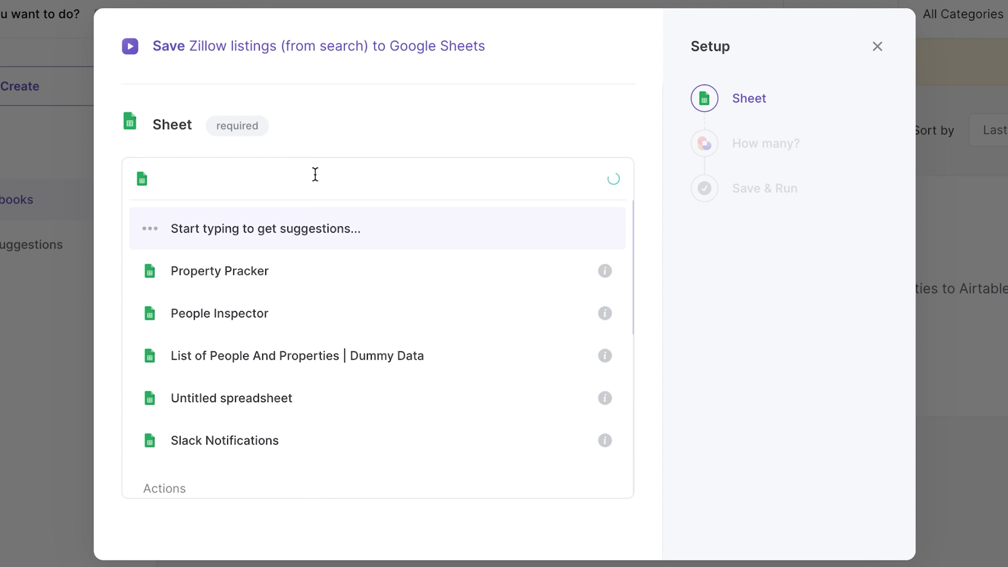
{"action": "scroll", "coordinate": [378, 299], "scroll_direction": "down", "scroll_amount": 3}
{"action": "left_click", "coordinate": [457, 426]}
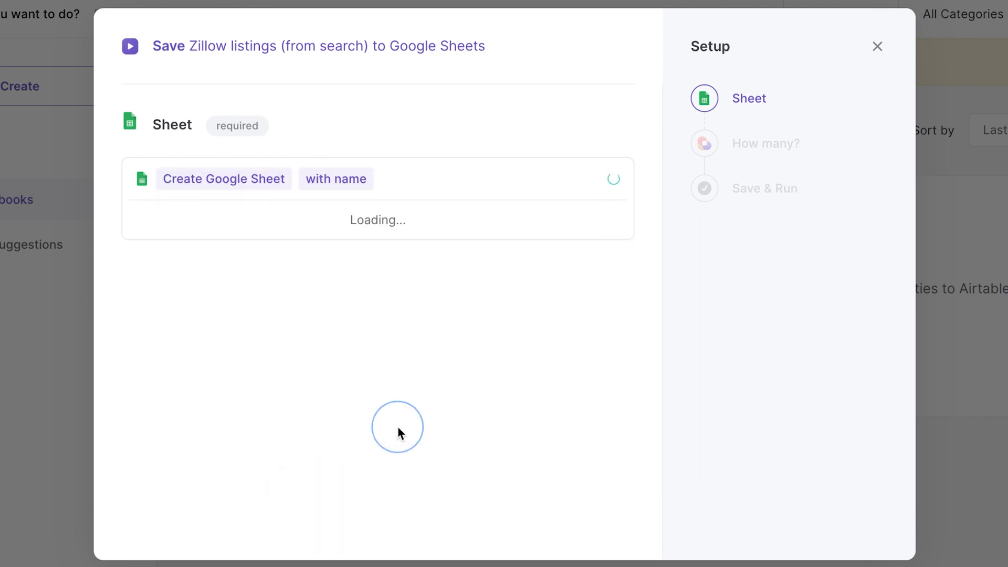
{"action": "type", "text": "New Construc"}
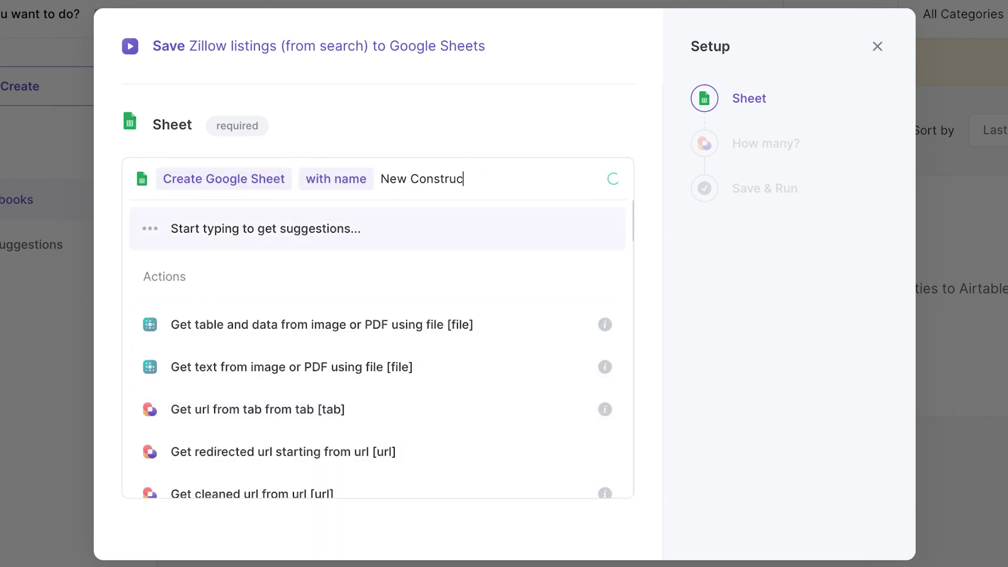
{"action": "type", "text": "tions In SF"}
{"action": "left_click", "coordinate": [454, 240]}
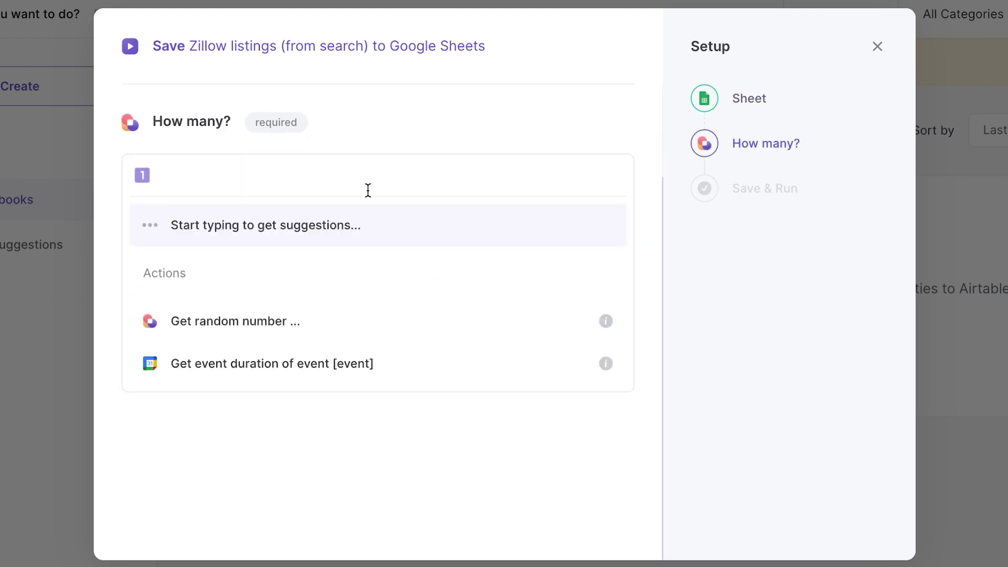
Set the listing count to 50, save and run the playbook, and view the sheet
{"action": "type", "text": "50"}
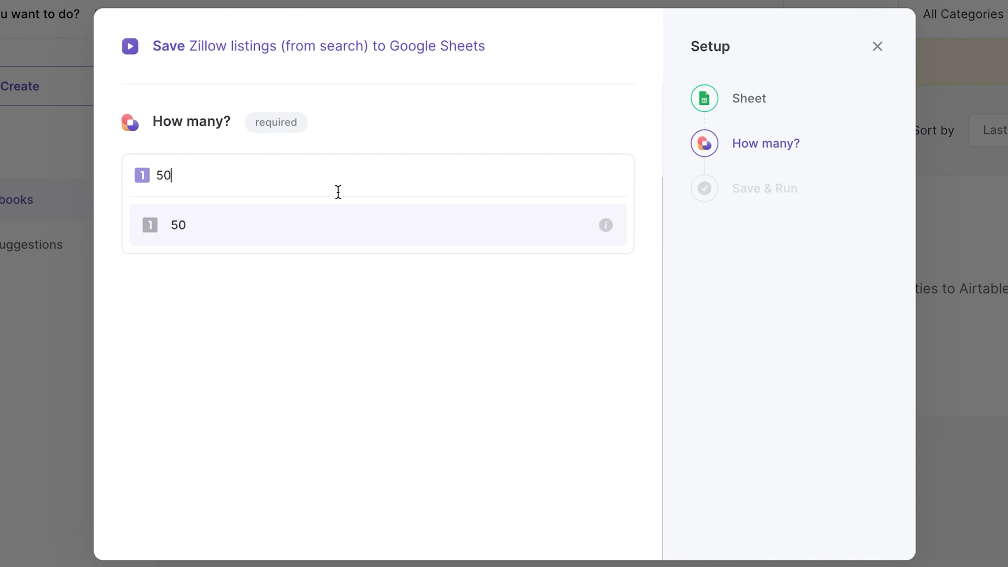
{"action": "left_click", "coordinate": [366, 216]}
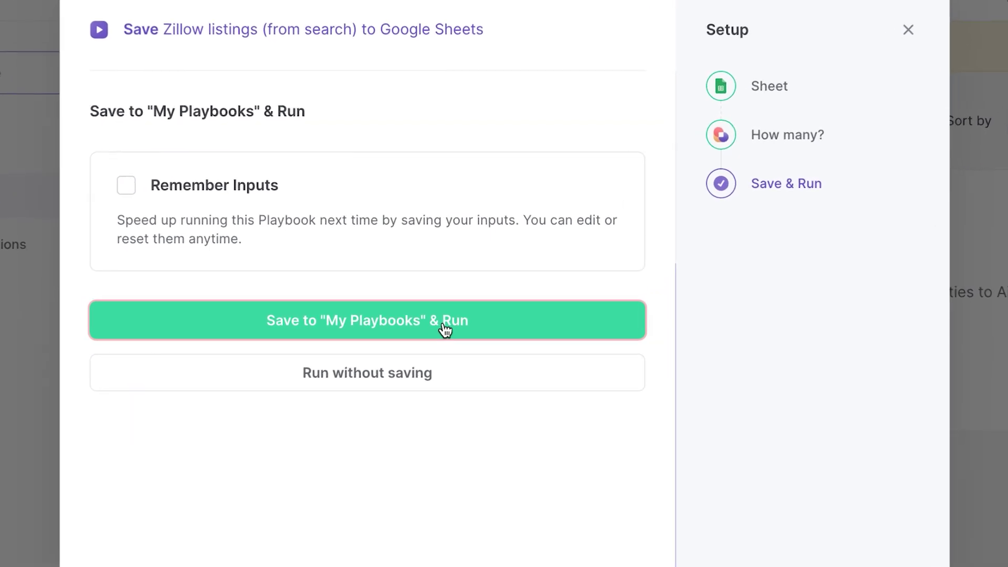
{"action": "left_click", "coordinate": [445, 331]}
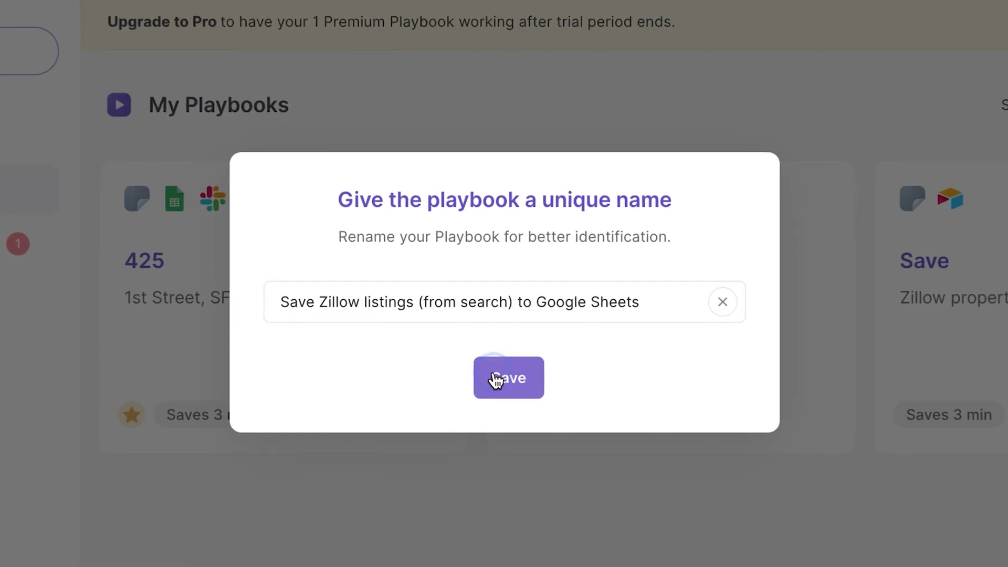
{"action": "left_click", "coordinate": [496, 376]}
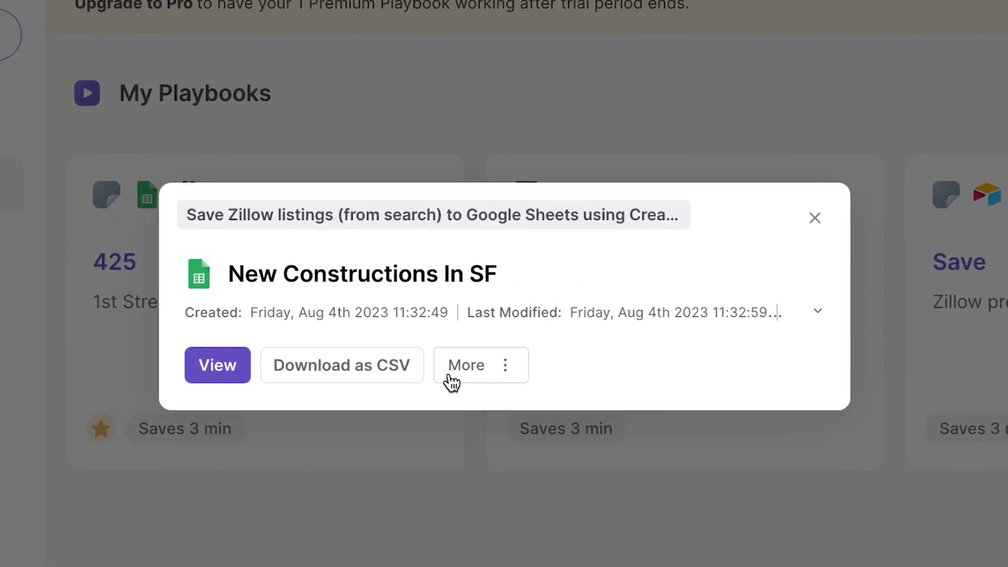
{"action": "left_click", "coordinate": [243, 371]}
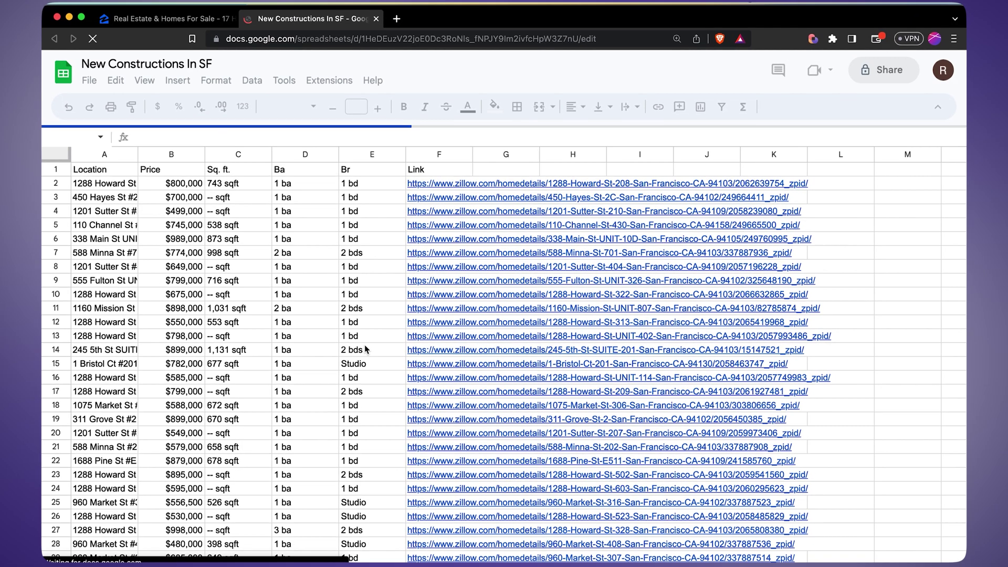
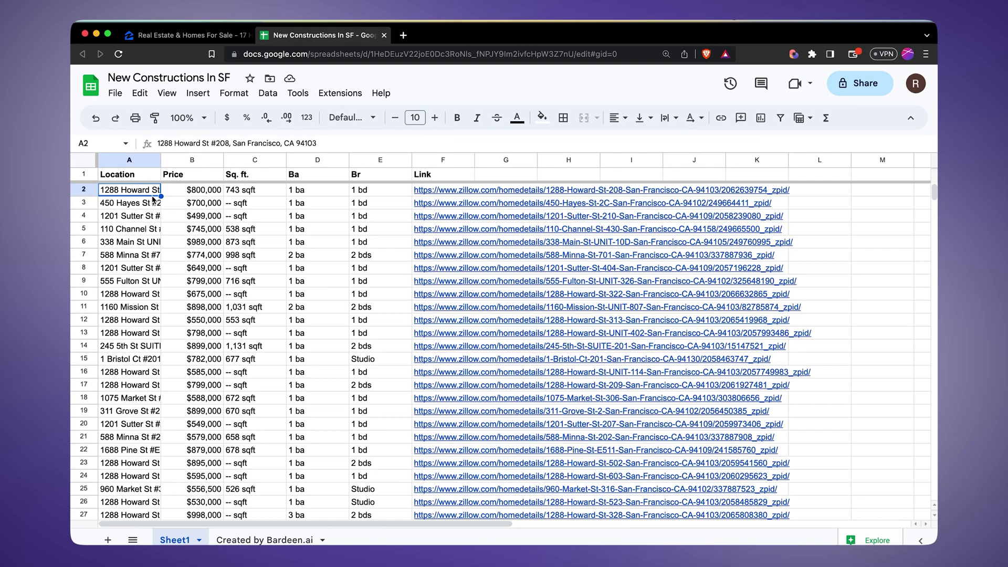
Start a new Bardeen automation using the Scraper's 'When website data changes' trigger
{"action": "left_click", "coordinate": [794, 53]}
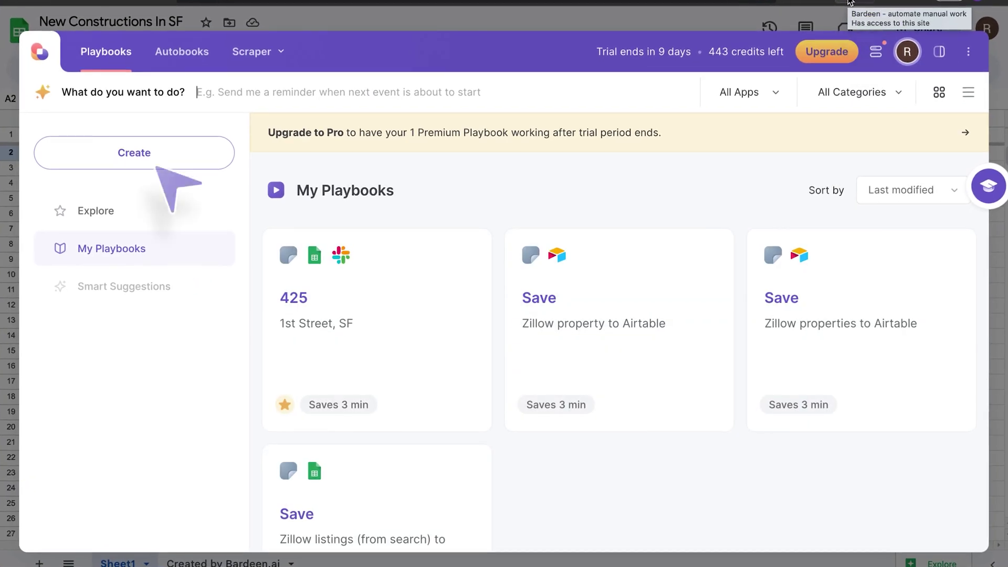
{"action": "left_click", "coordinate": [184, 147]}
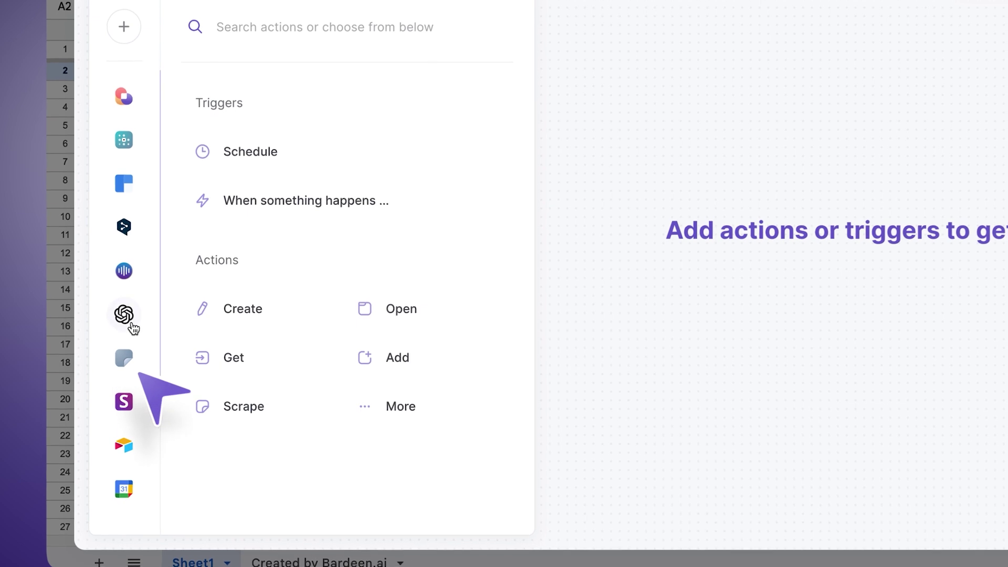
{"action": "left_click", "coordinate": [123, 357]}
{"action": "scroll", "coordinate": [335, 373], "scroll_direction": "down", "scroll_amount": 2}
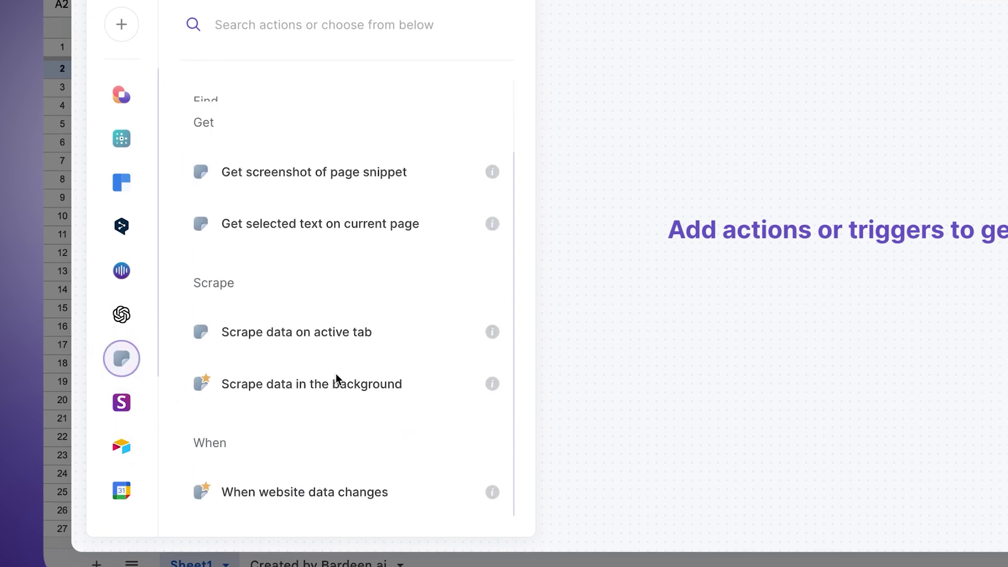
{"action": "left_click", "coordinate": [300, 499]}
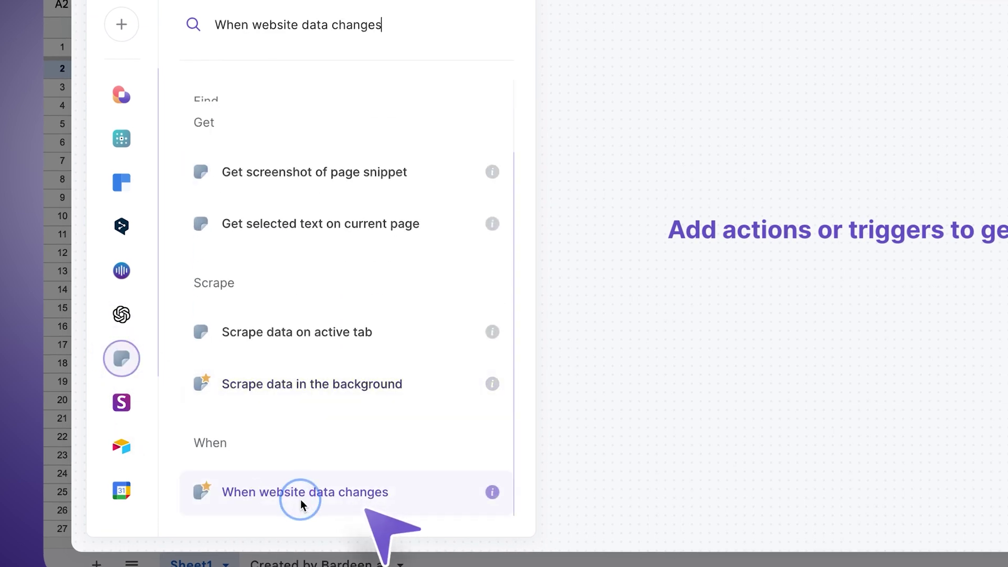
Copy the Zillow search page's URL from the listings tab
{"action": "left_click", "coordinate": [300, 499]}
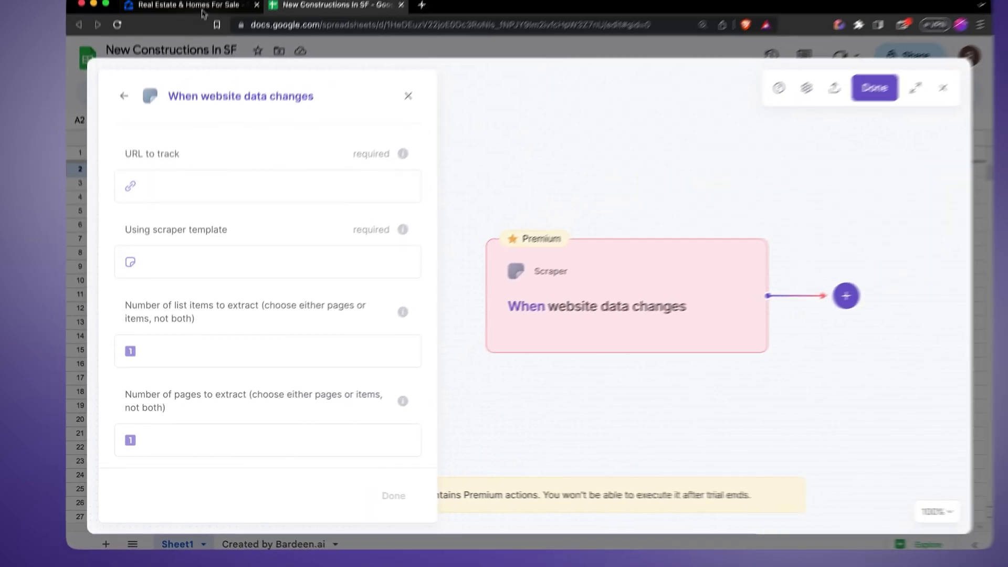
{"action": "left_click", "coordinate": [186, 35]}
{"action": "left_click", "coordinate": [295, 55]}
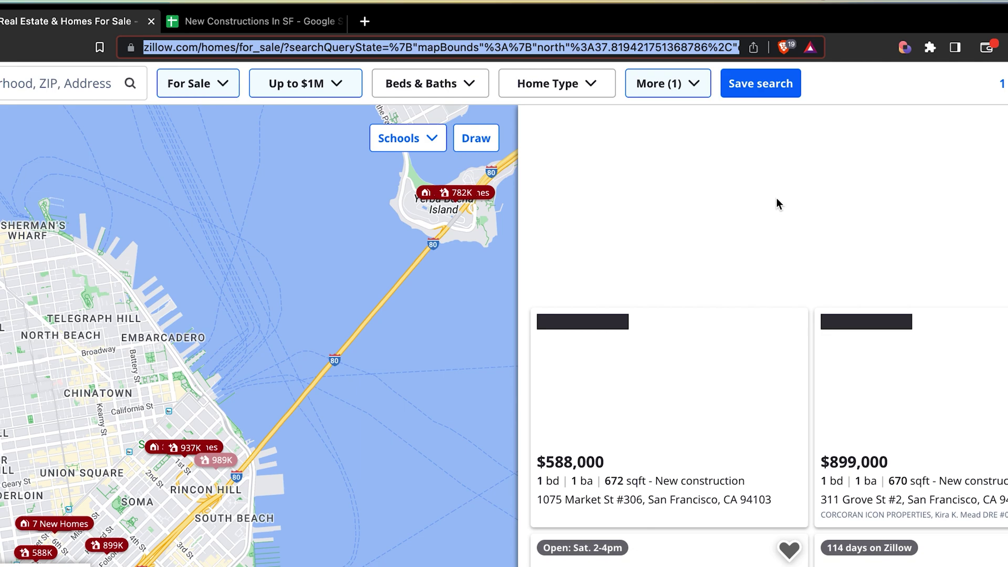
Paste the Zillow search URL into the trigger's 'URL to track' field
{"action": "left_click", "coordinate": [903, 48]}
{"action": "left_click", "coordinate": [279, 141]}
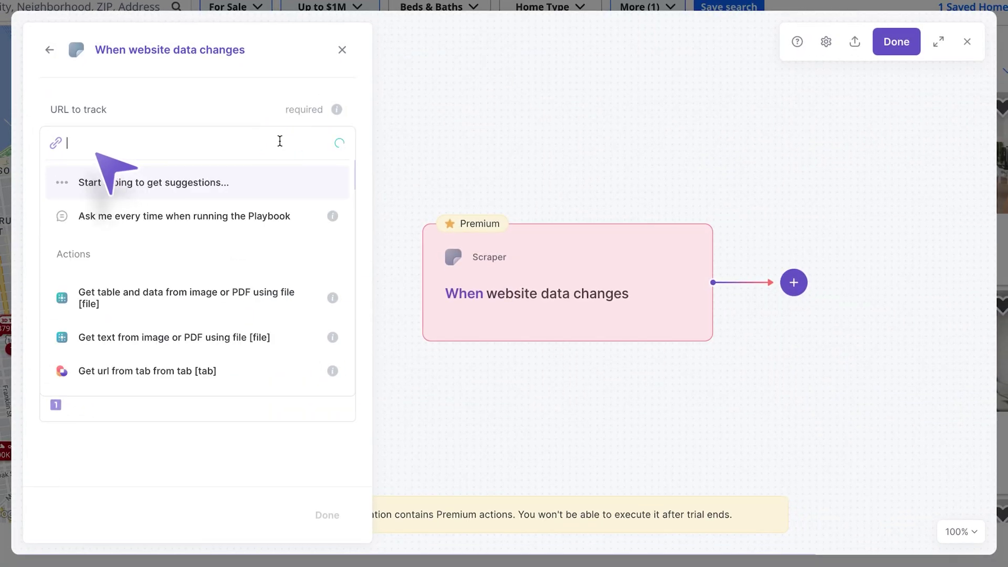
{"action": "key", "text": "ctrl+v"}
{"action": "left_click", "coordinate": [239, 193]}
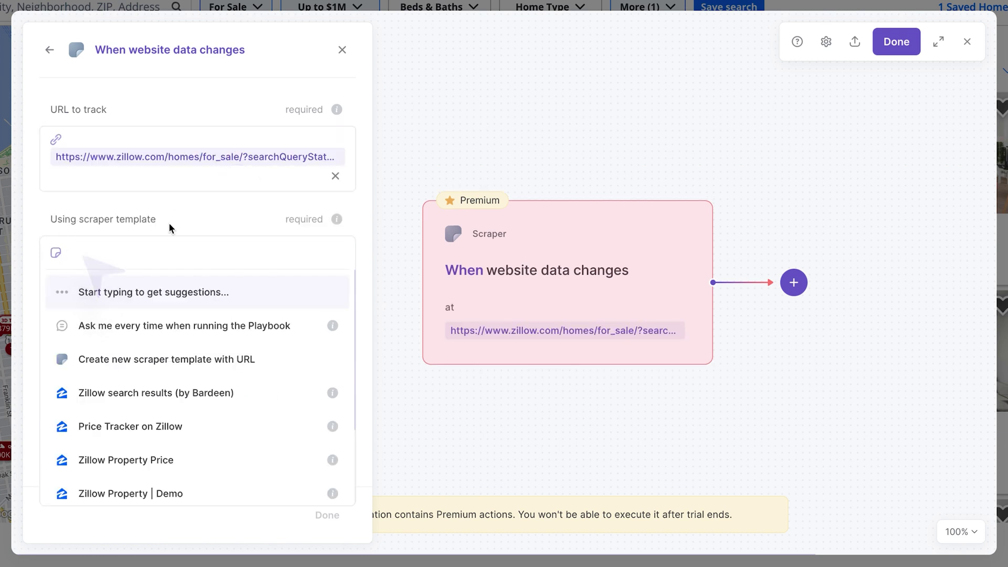
Create a new scraper template from the Zillow listings tab, skipping the ready-made model
{"action": "left_click", "coordinate": [259, 359]}
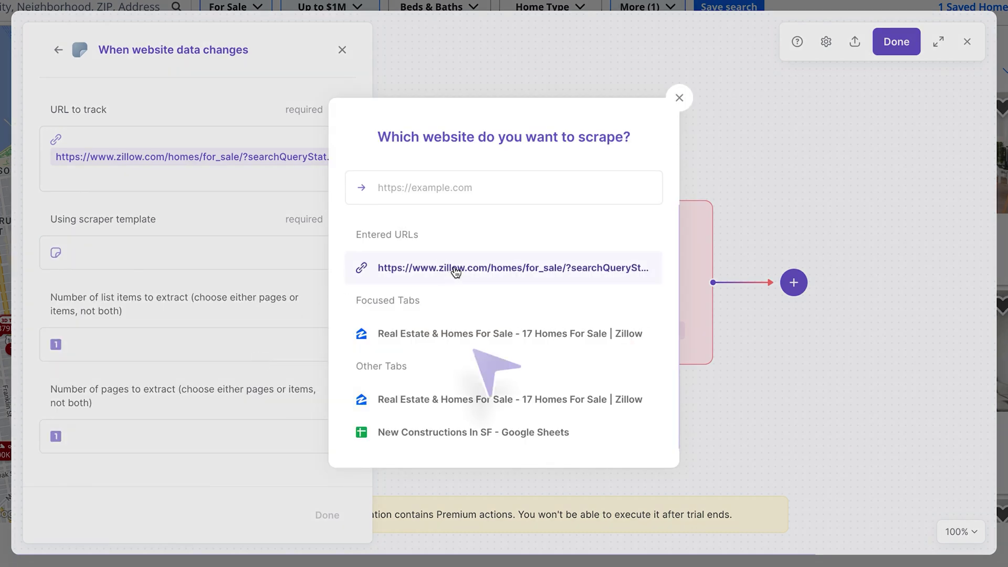
{"action": "left_click", "coordinate": [496, 334]}
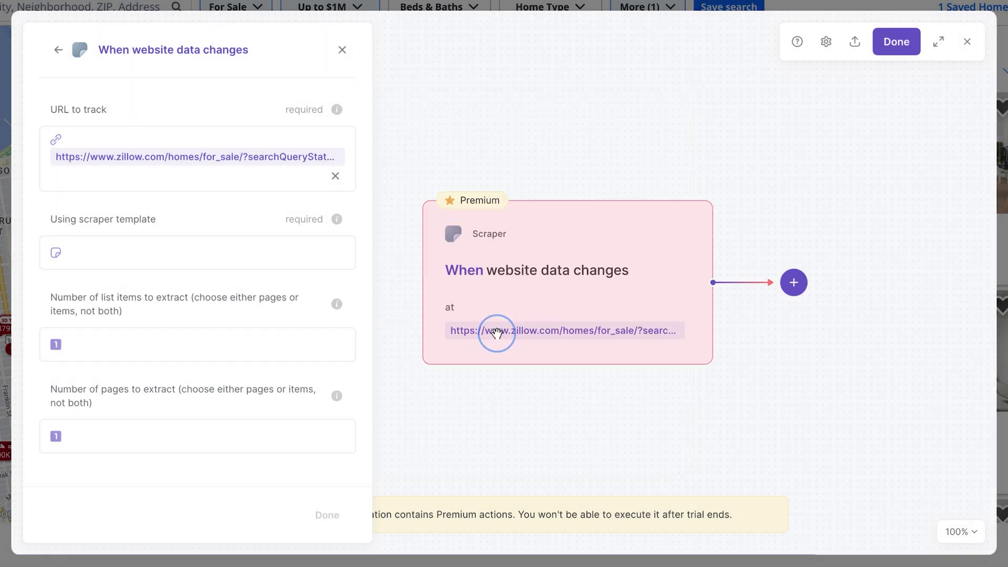
{"action": "left_click", "coordinate": [552, 342]}
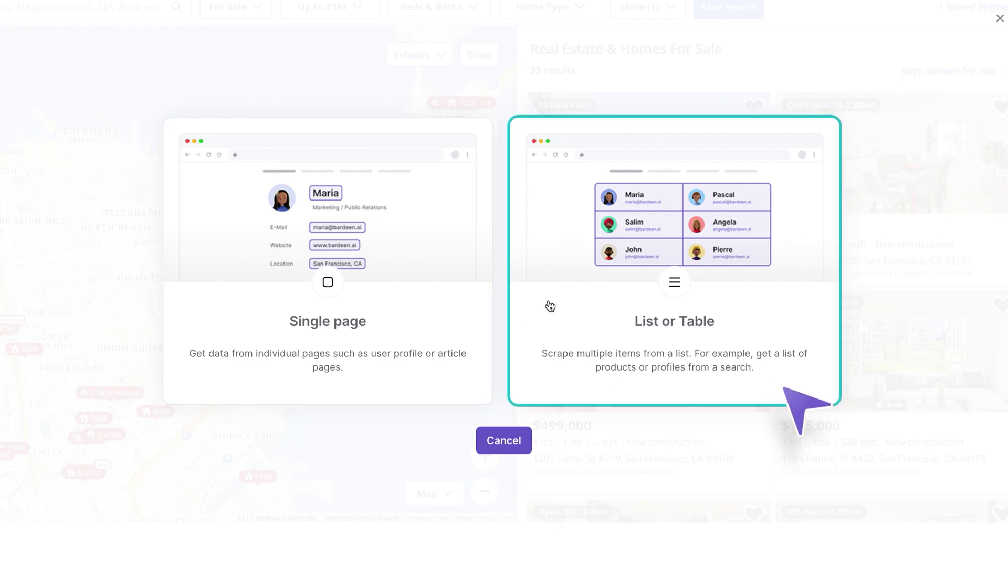
Build a List or Table template named Zillow Property Tracker by picking the $499,000 and $745,000 prices
{"action": "left_click", "coordinate": [740, 315]}
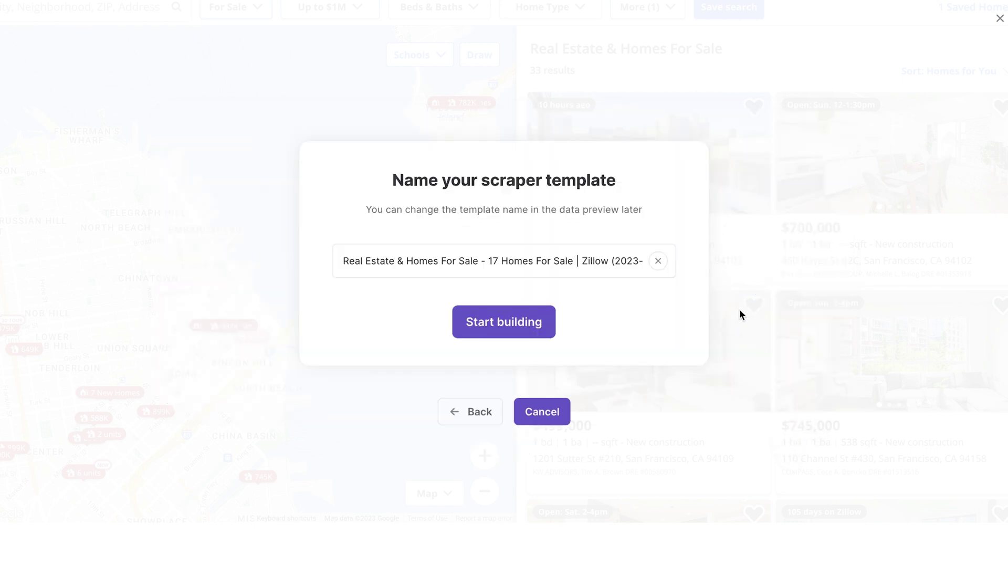
{"action": "key", "text": "ctrl+a"}
{"action": "key", "text": "BackSpace"}
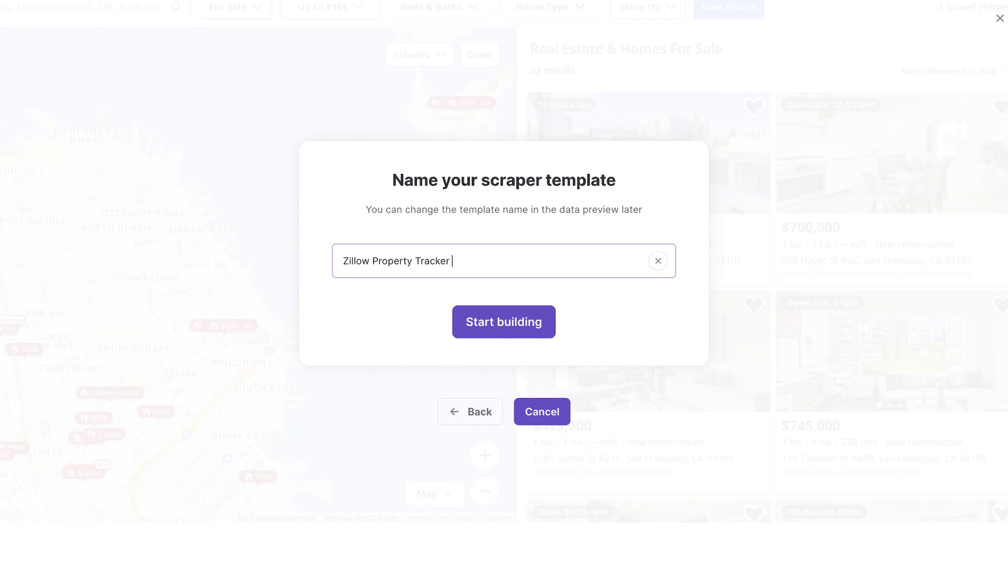
{"action": "left_click", "coordinate": [524, 322]}
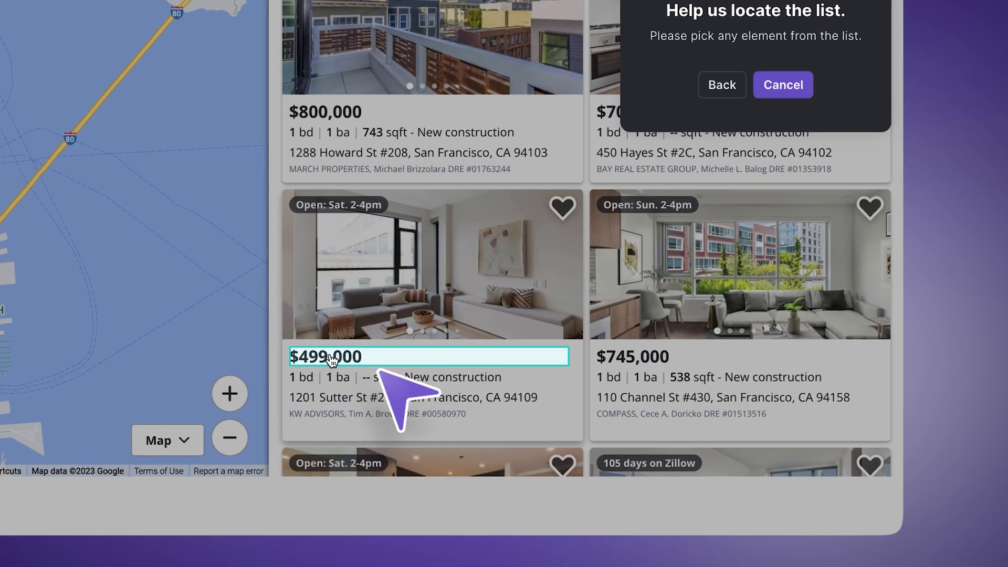
{"action": "left_click", "coordinate": [332, 359]}
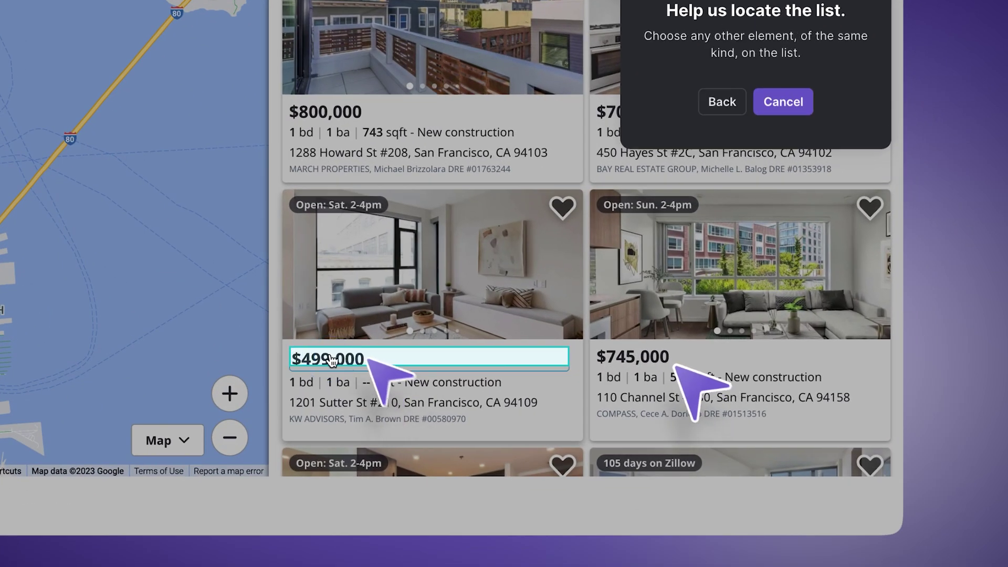
{"action": "left_click", "coordinate": [642, 357]}
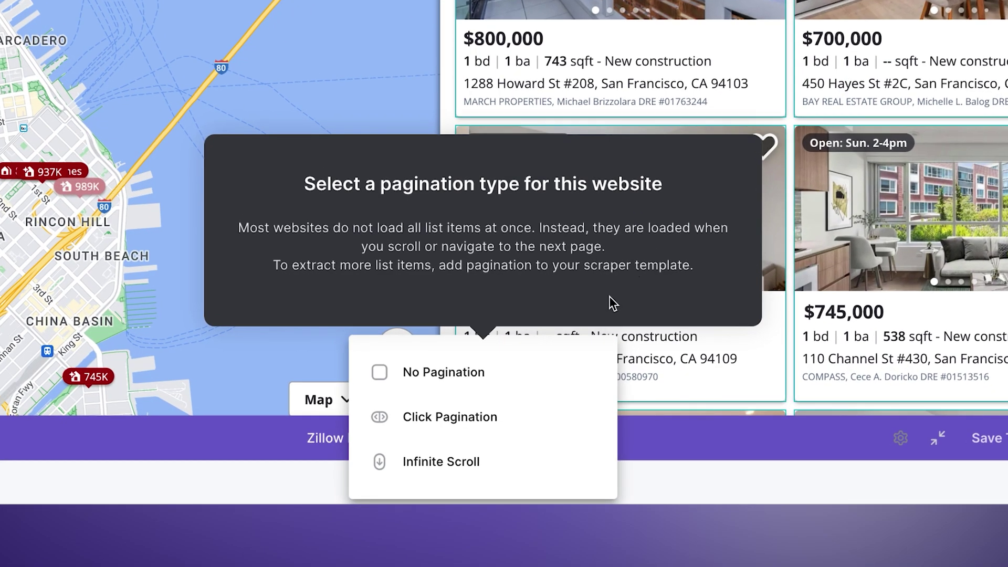
Set the listing list scraper to No Pagination
{"action": "mouse_move", "coordinate": [524, 429]}
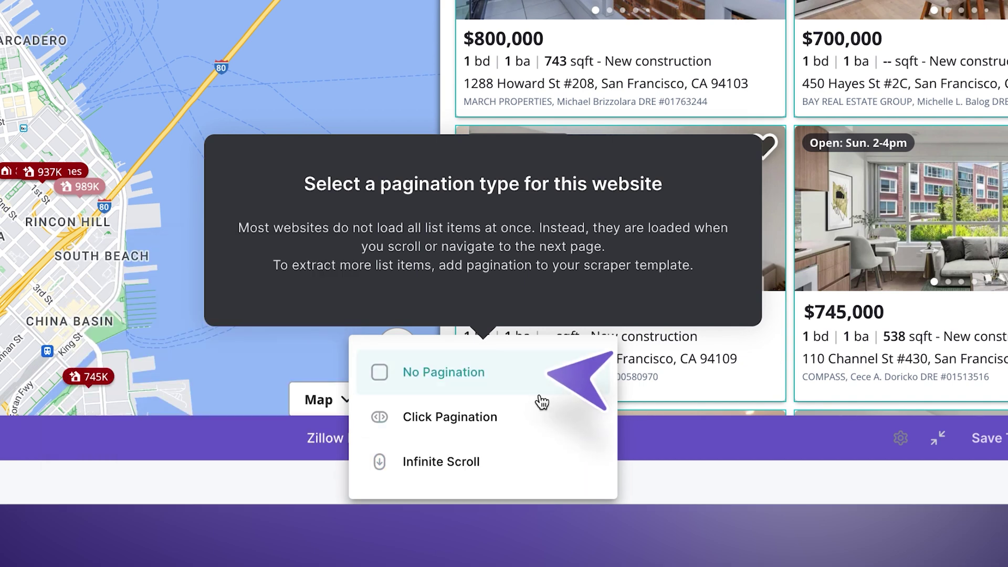
{"action": "left_click", "coordinate": [532, 378]}
{"action": "scroll", "coordinate": [532, 378], "scroll_direction": "down", "scroll_amount": 15}
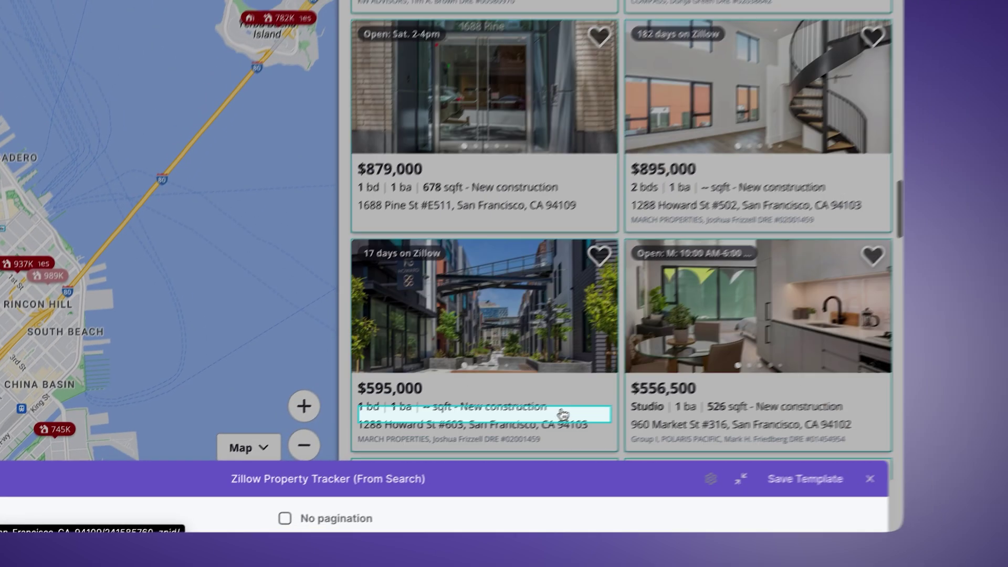
{"action": "scroll", "coordinate": [538, 429], "scroll_direction": "up", "scroll_amount": 6}
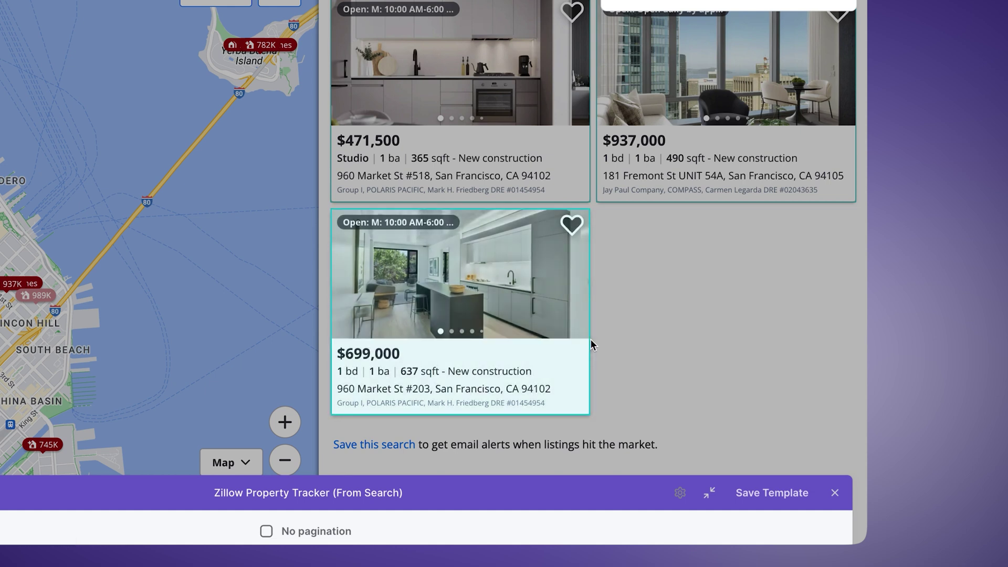
Capture each listing's link in a column named 'Links to listings' and save the template
{"action": "left_click", "coordinate": [591, 342]}
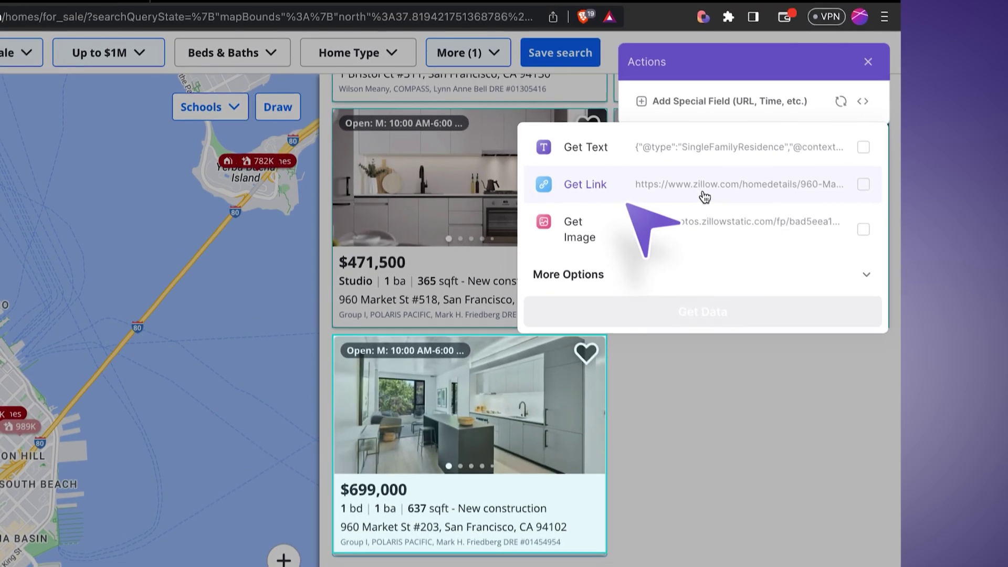
{"action": "left_click", "coordinate": [681, 74]}
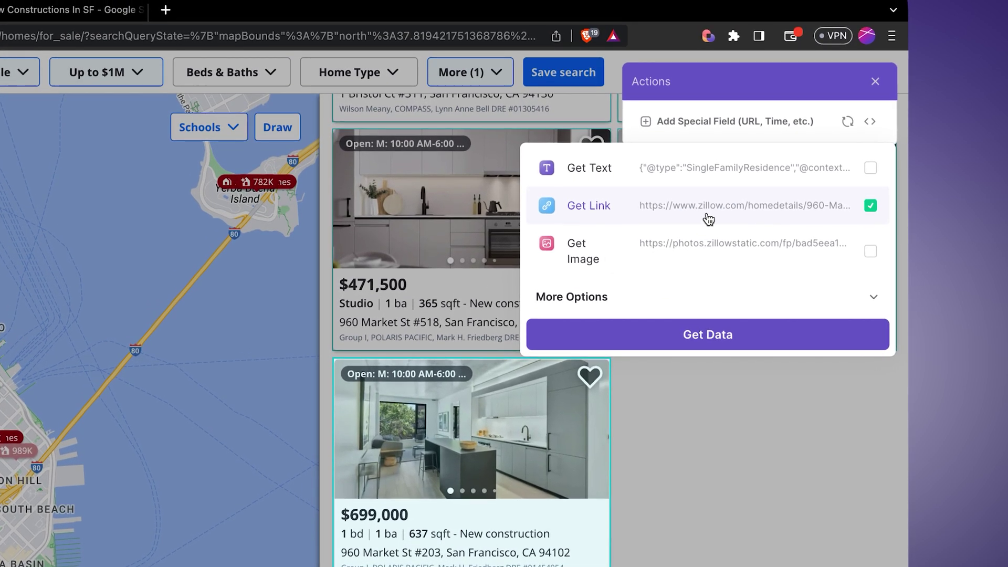
{"action": "left_click", "coordinate": [714, 339]}
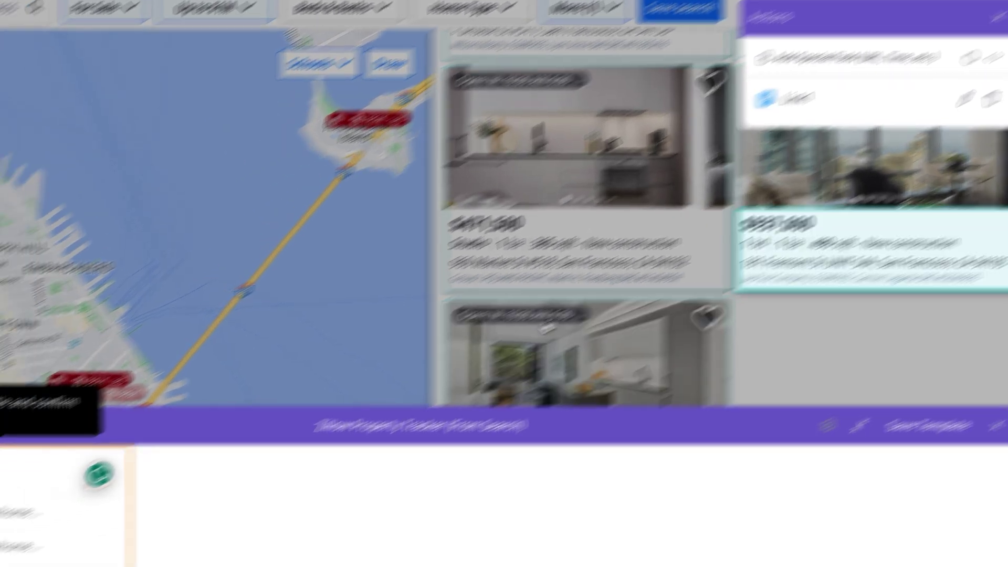
{"action": "type", "text": "Links to listings"}
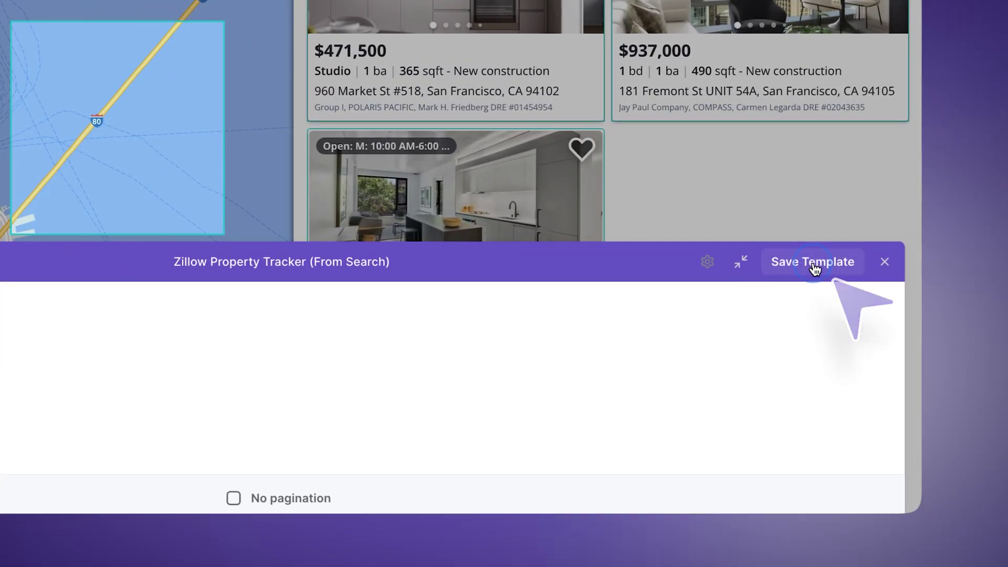
{"action": "left_click", "coordinate": [814, 266]}
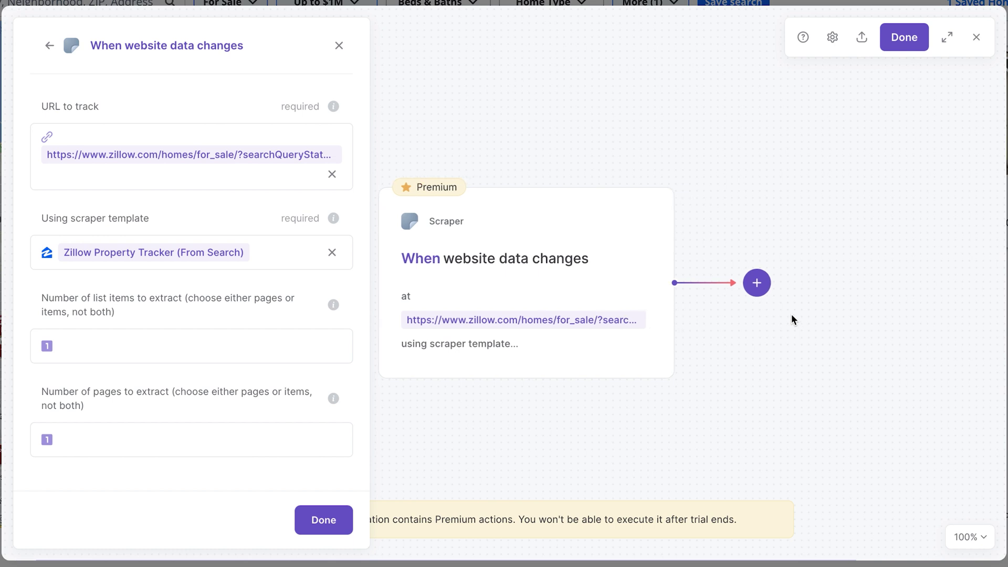
{"action": "left_click", "coordinate": [756, 288]}
{"action": "left_click", "coordinate": [773, 327]}
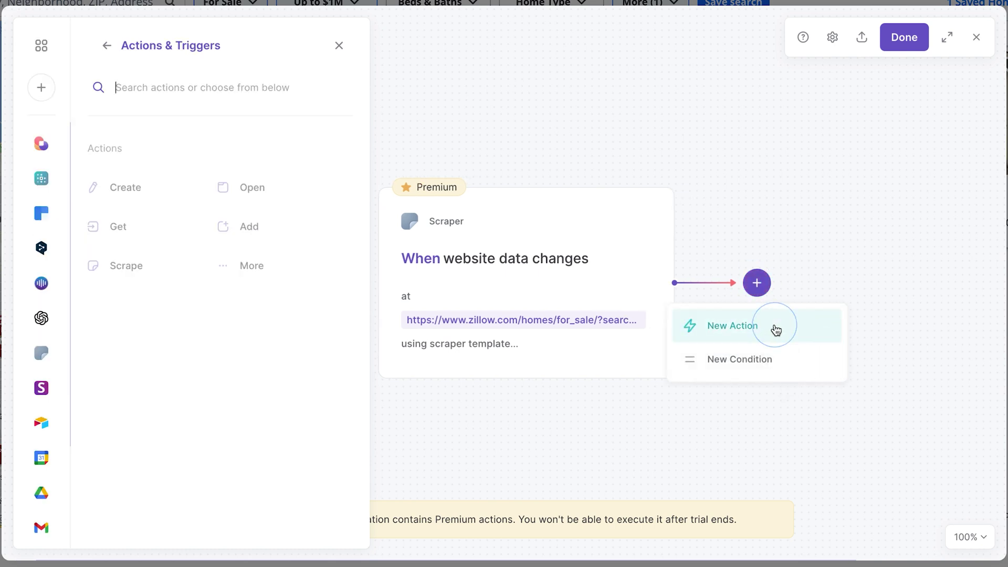
{"action": "left_click", "coordinate": [41, 353]}
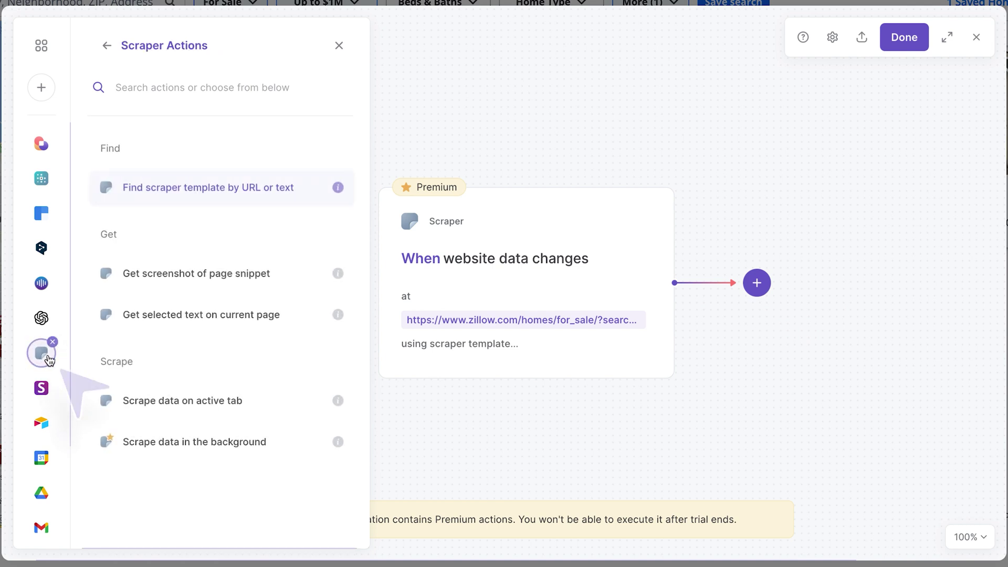
{"action": "left_click", "coordinate": [289, 444]}
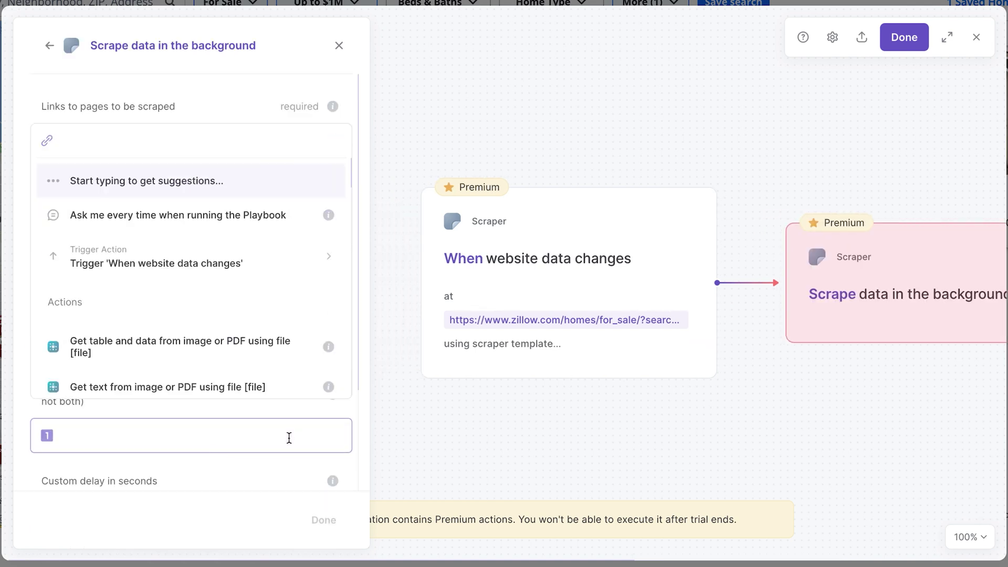
{"action": "key", "text": "ctrl+v"}
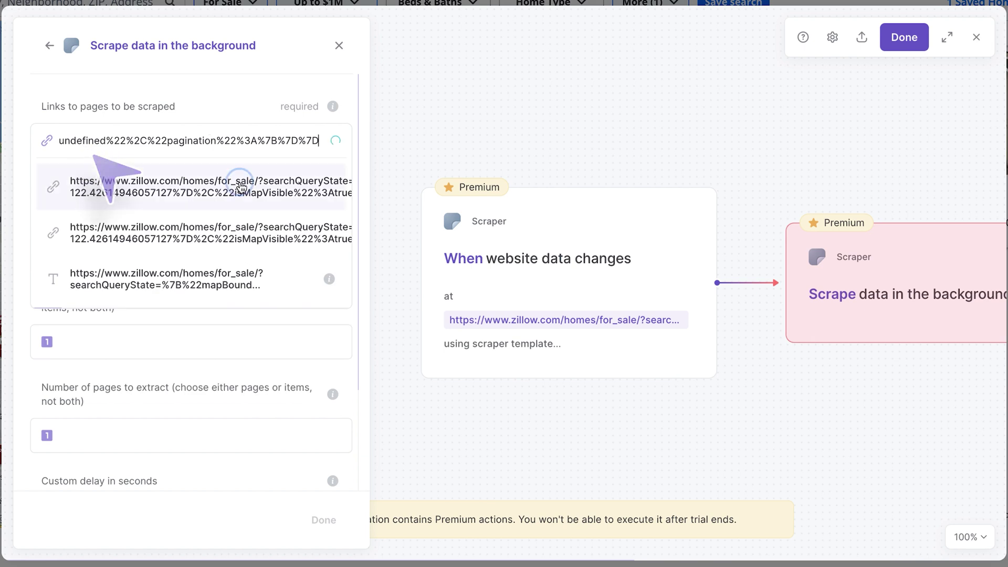
{"action": "key", "text": "Return"}
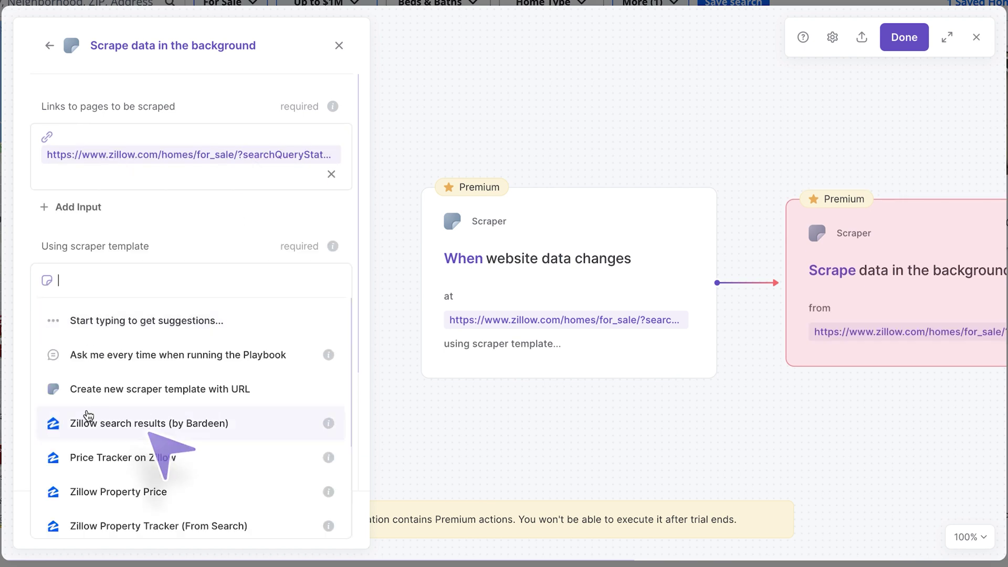
{"action": "left_click", "coordinate": [151, 437]}
{"action": "left_click", "coordinate": [355, 376]}
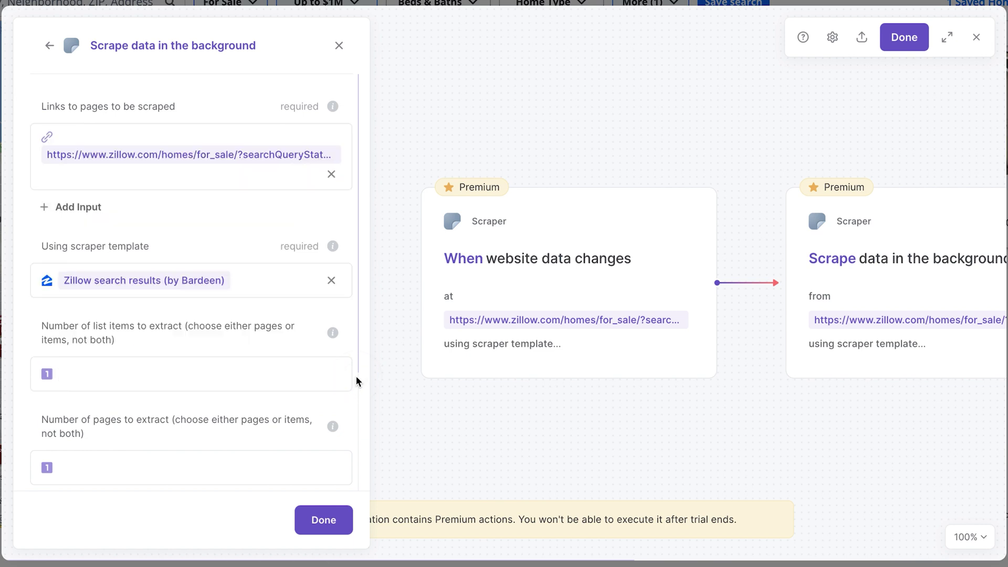
{"action": "scroll", "coordinate": [359, 409], "scroll_direction": "down", "scroll_amount": 1}
{"action": "left_click", "coordinate": [336, 521]}
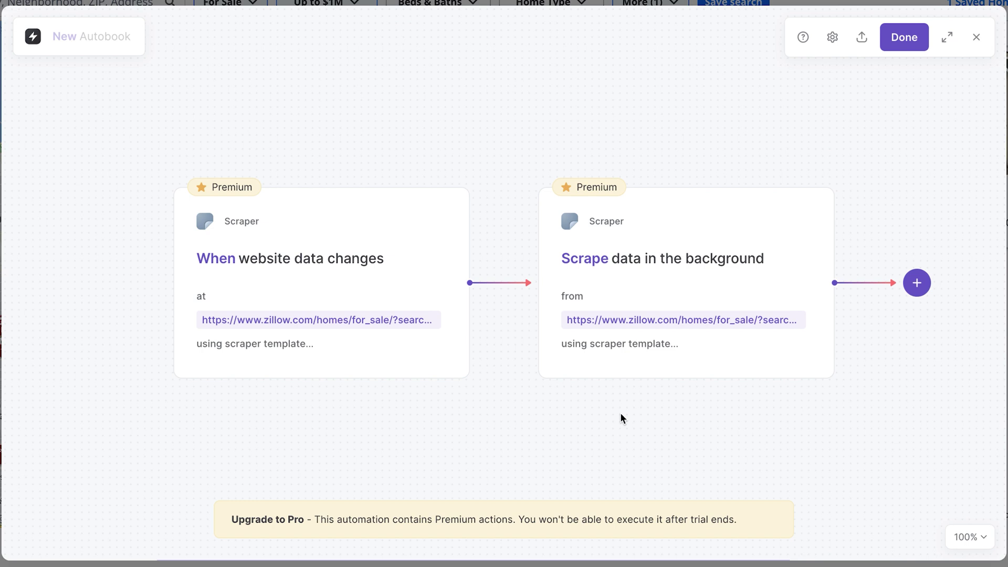
{"action": "scroll", "coordinate": [531, 462], "scroll_direction": "right", "scroll_amount": 3}
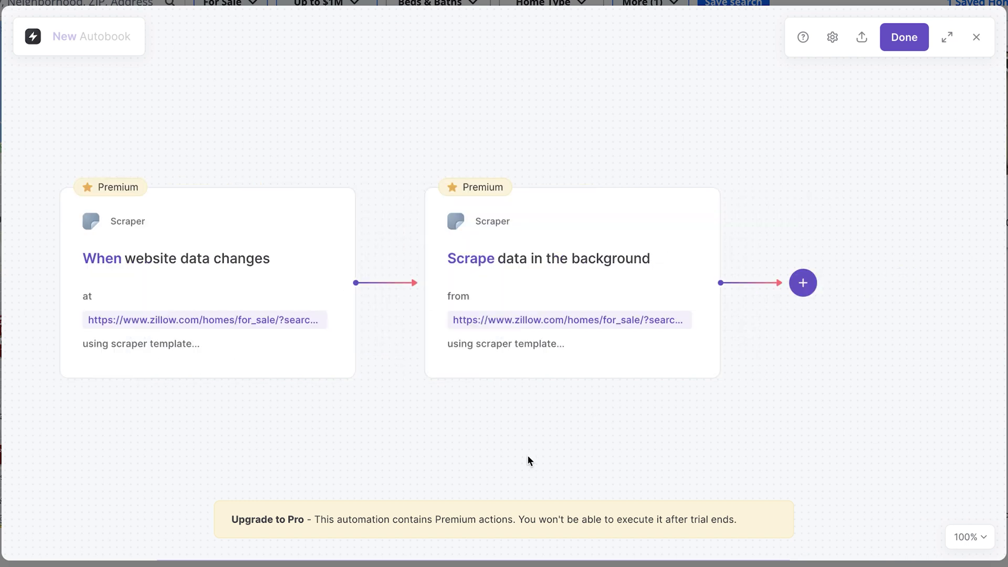
{"action": "scroll", "coordinate": [659, 409], "scroll_direction": "right", "scroll_amount": 5}
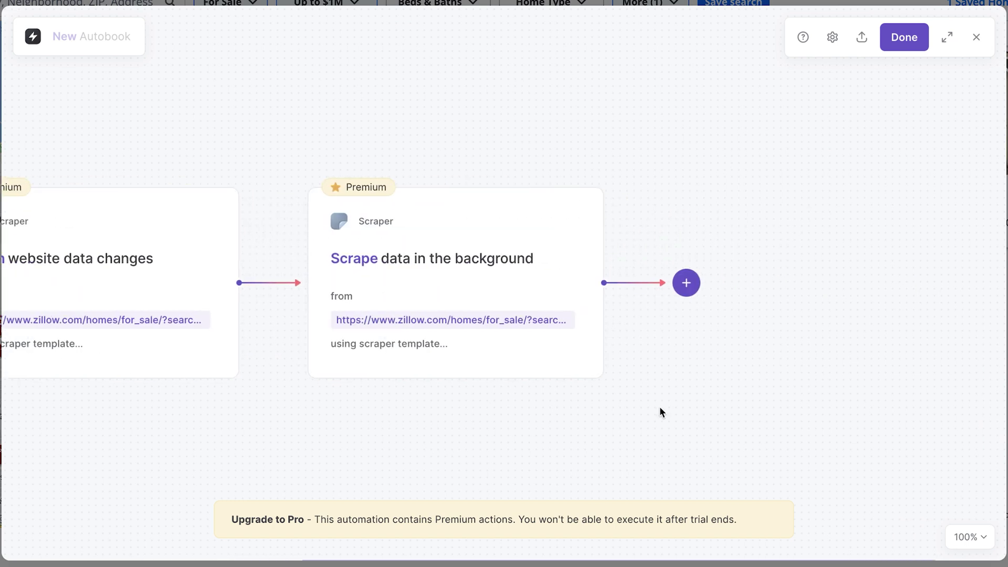
{"action": "scroll", "coordinate": [646, 394], "scroll_direction": "left", "scroll_amount": 1}
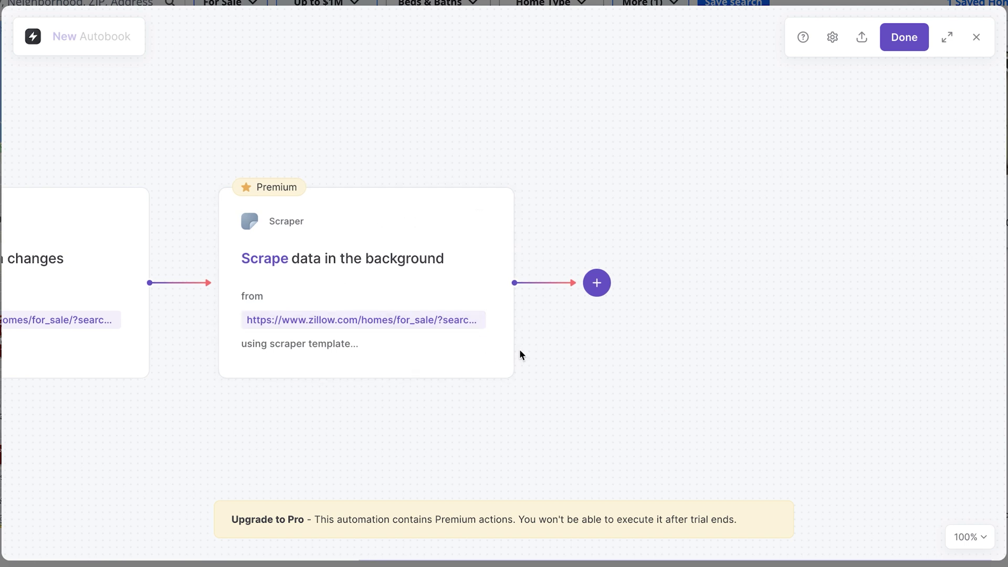
Add a 'Get table from Google Sheet' step reading tab Sheet1 of New Constructions In SF
{"action": "left_click", "coordinate": [594, 292]}
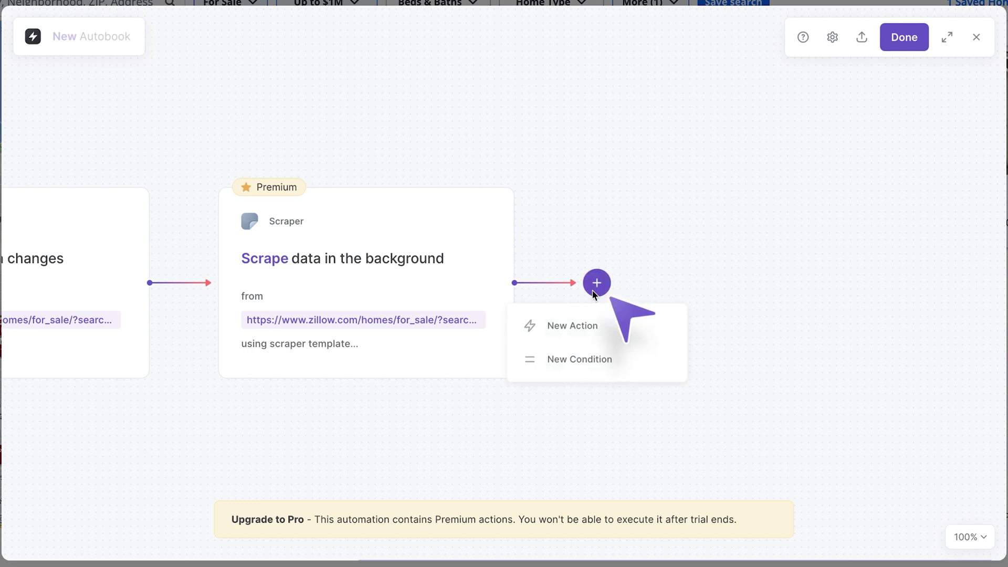
{"action": "left_click", "coordinate": [637, 326]}
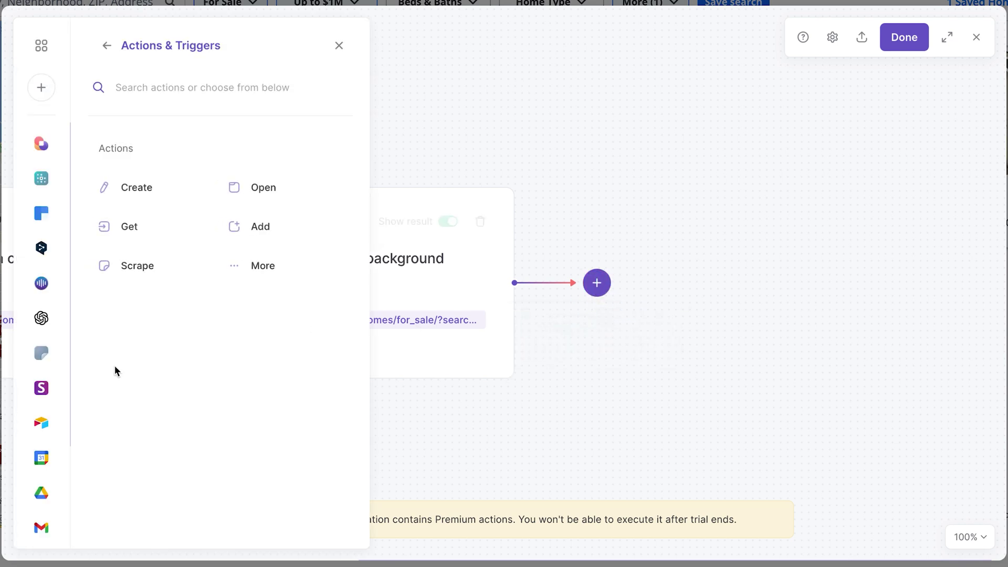
{"action": "scroll", "coordinate": [41, 440], "scroll_direction": "down", "scroll_amount": 2}
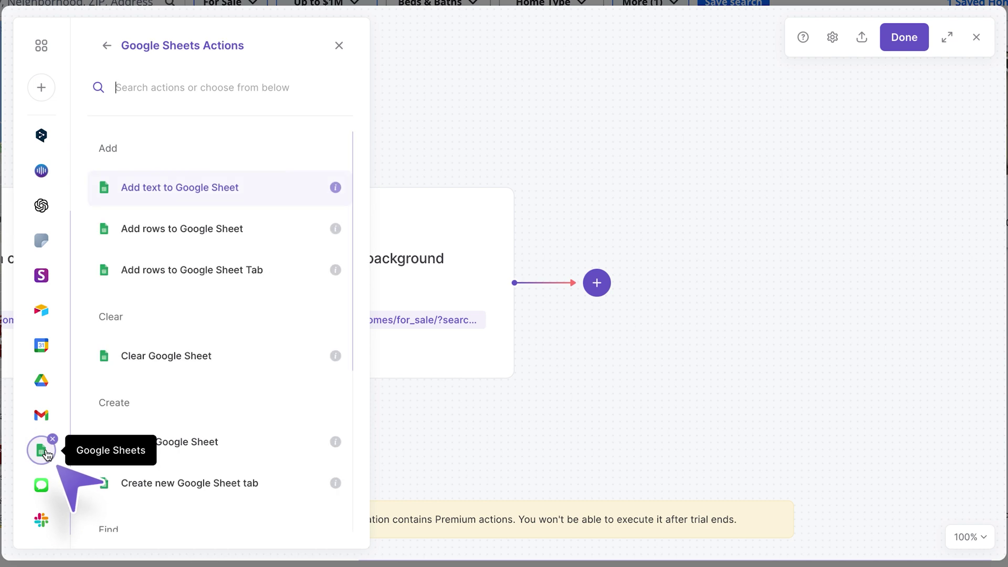
{"action": "scroll", "coordinate": [240, 396], "scroll_direction": "down", "scroll_amount": 5}
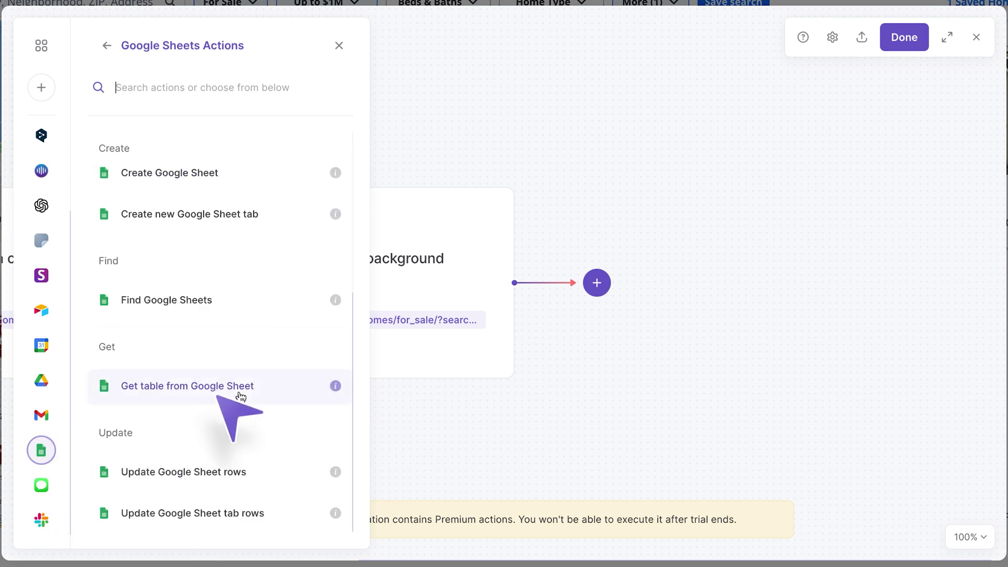
{"action": "left_click", "coordinate": [175, 402]}
{"action": "type", "text": "New Cons"}
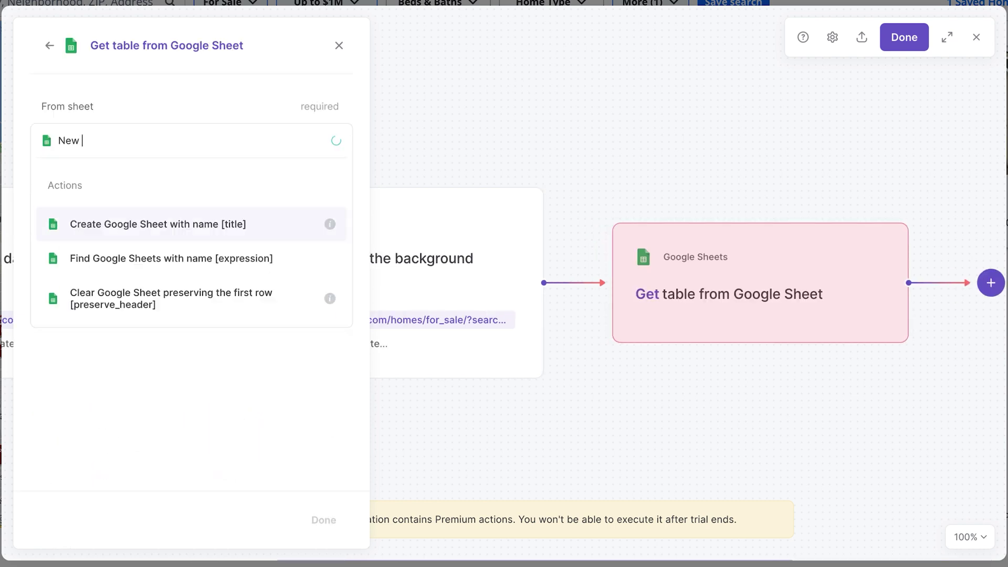
{"action": "left_click", "coordinate": [195, 182]}
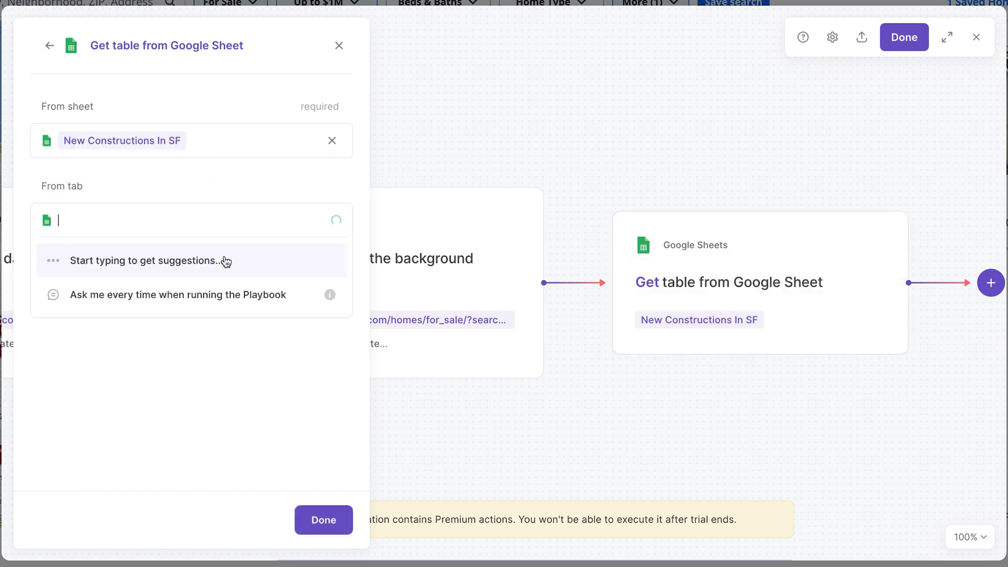
{"action": "left_click", "coordinate": [240, 359]}
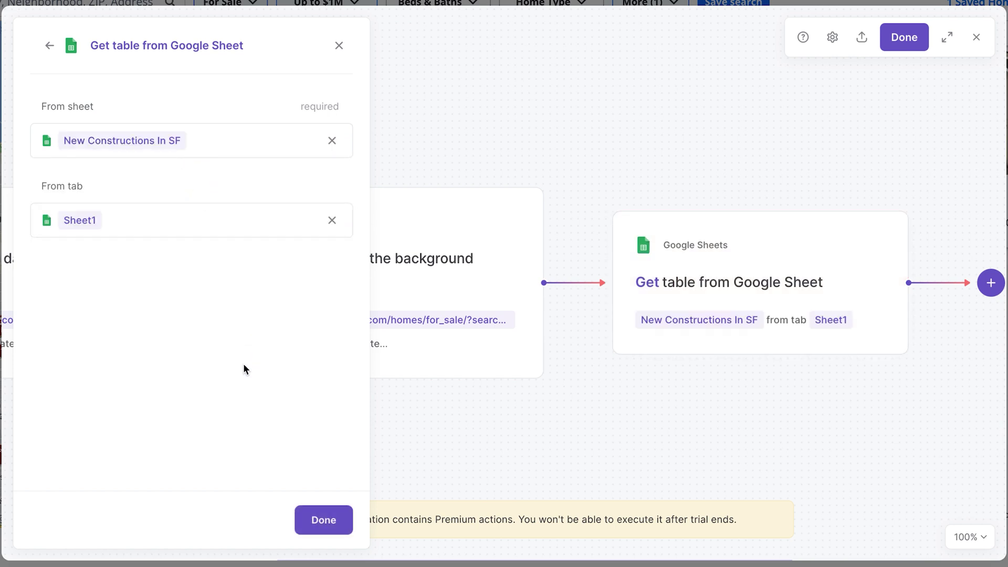
{"action": "left_click", "coordinate": [323, 520]}
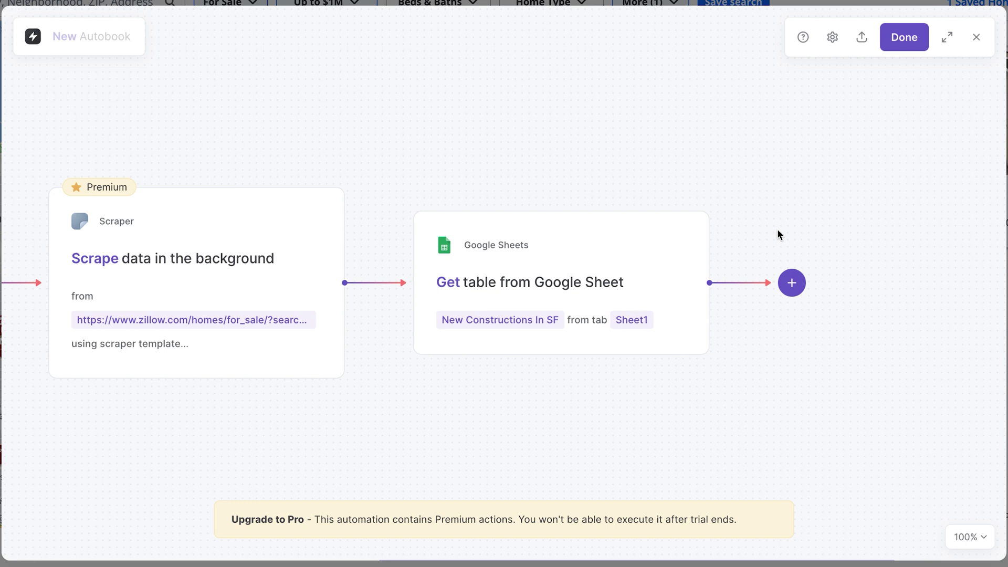
Add a 'Merge multiple tables together' step combining the scraped table and the Google Sheet table
{"action": "left_click", "coordinate": [792, 283]}
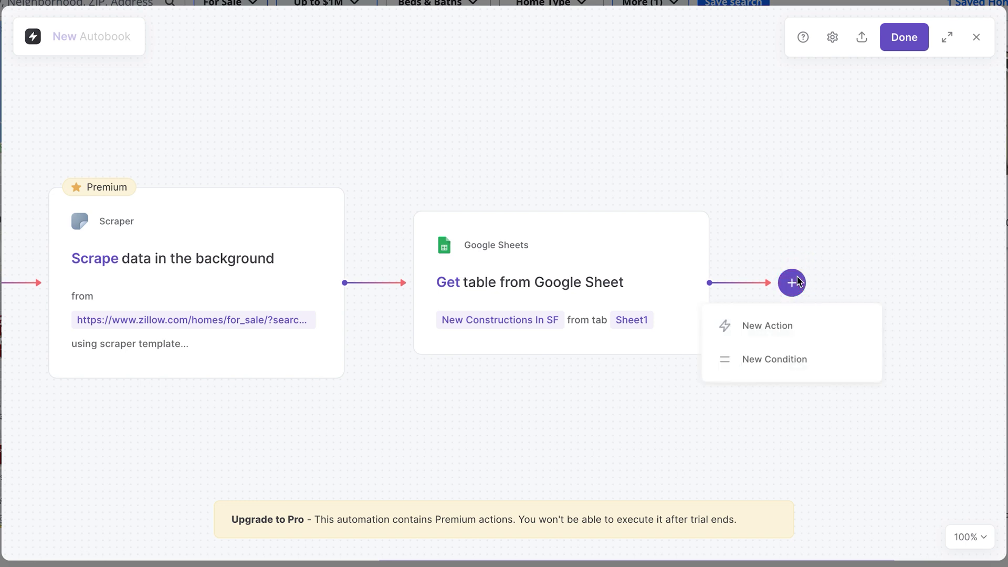
{"action": "left_click", "coordinate": [812, 325]}
{"action": "type", "text": "combine"}
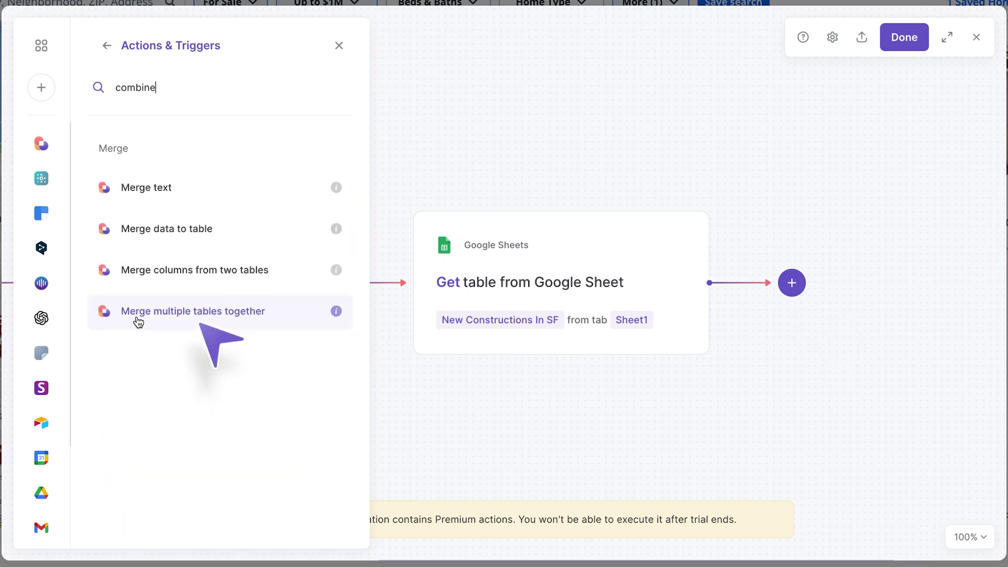
{"action": "left_click", "coordinate": [181, 326]}
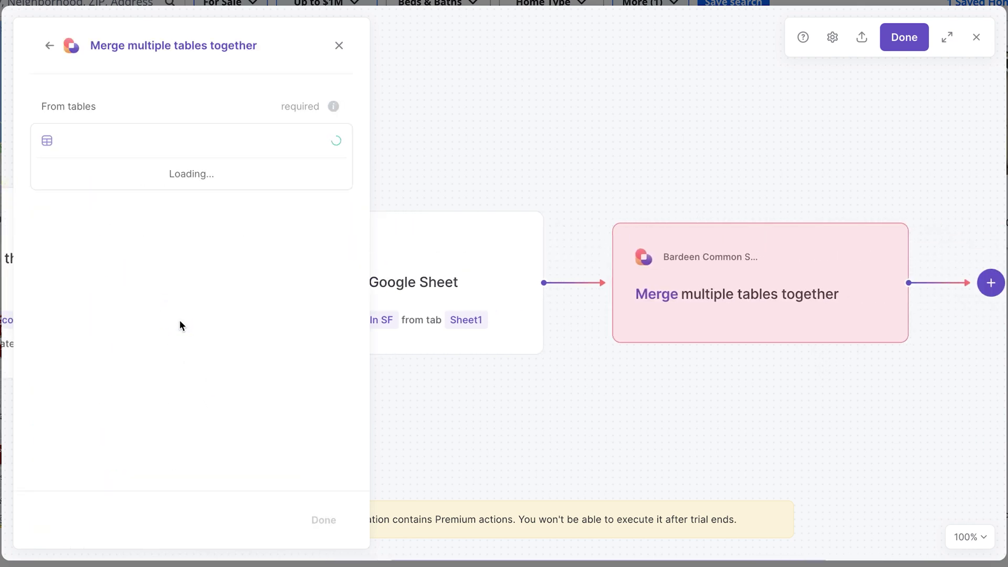
{"action": "left_click", "coordinate": [261, 321]}
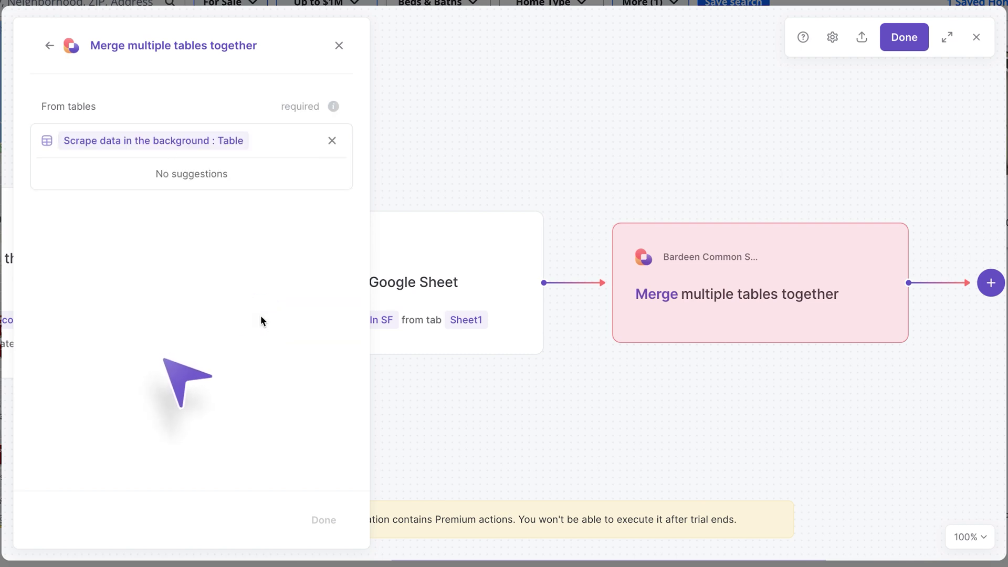
{"action": "left_click", "coordinate": [82, 176]}
{"action": "left_click", "coordinate": [266, 299]}
{"action": "left_click", "coordinate": [330, 519]}
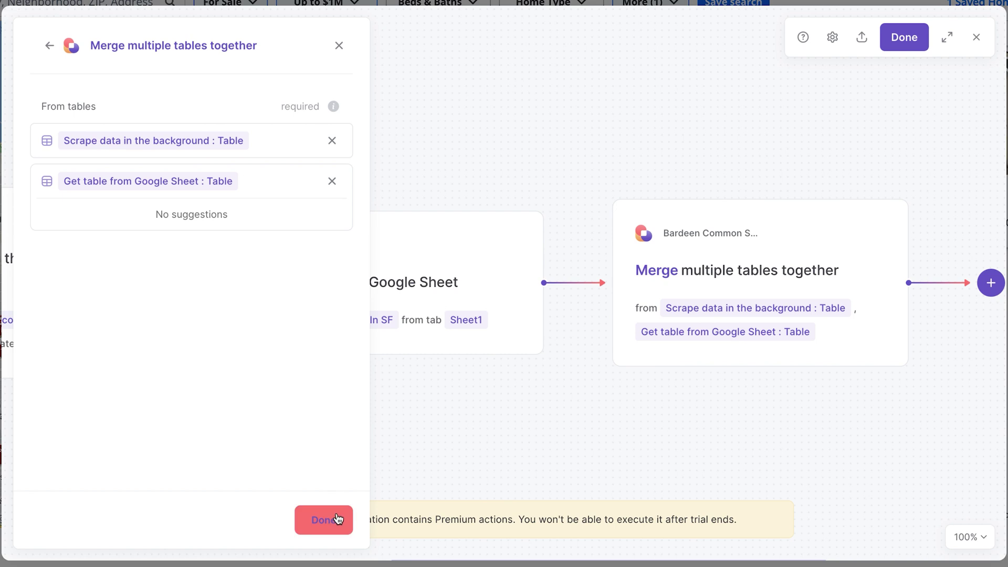
{"action": "left_click", "coordinate": [696, 317]}
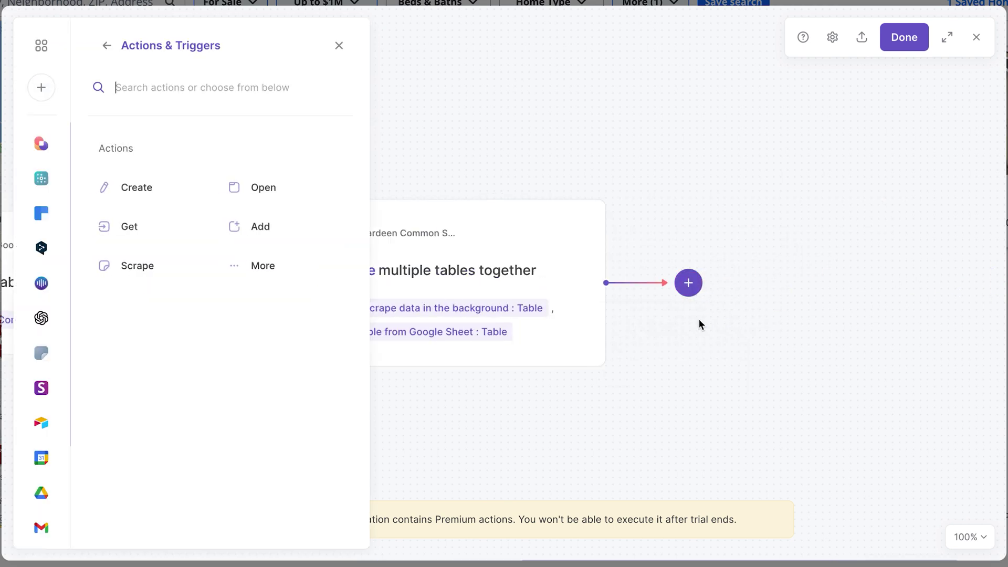
Add a 'Delete duplicates in table' step on the Merge output, matching rows by column Link
{"action": "type", "text": "delete"}
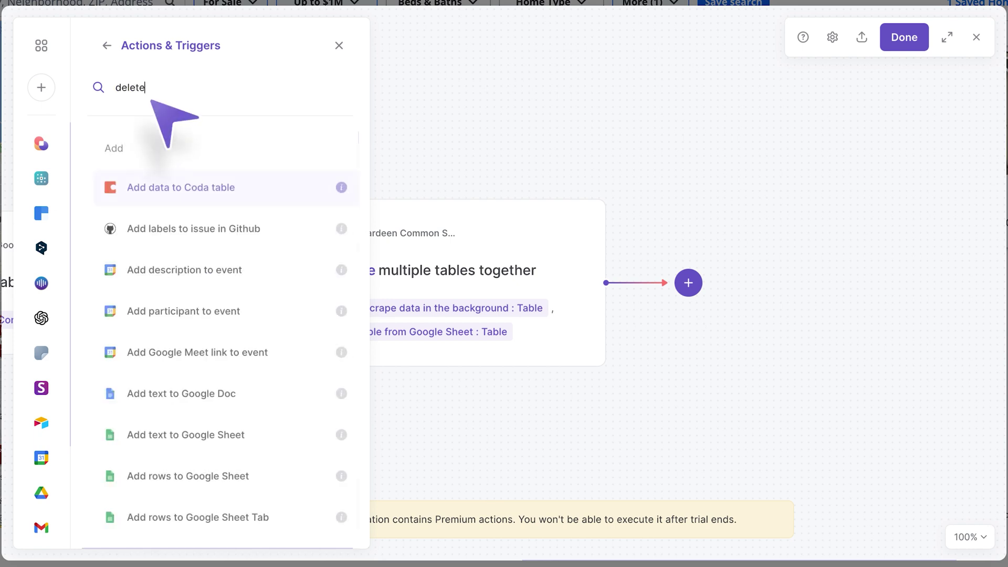
{"action": "left_click", "coordinate": [292, 435]}
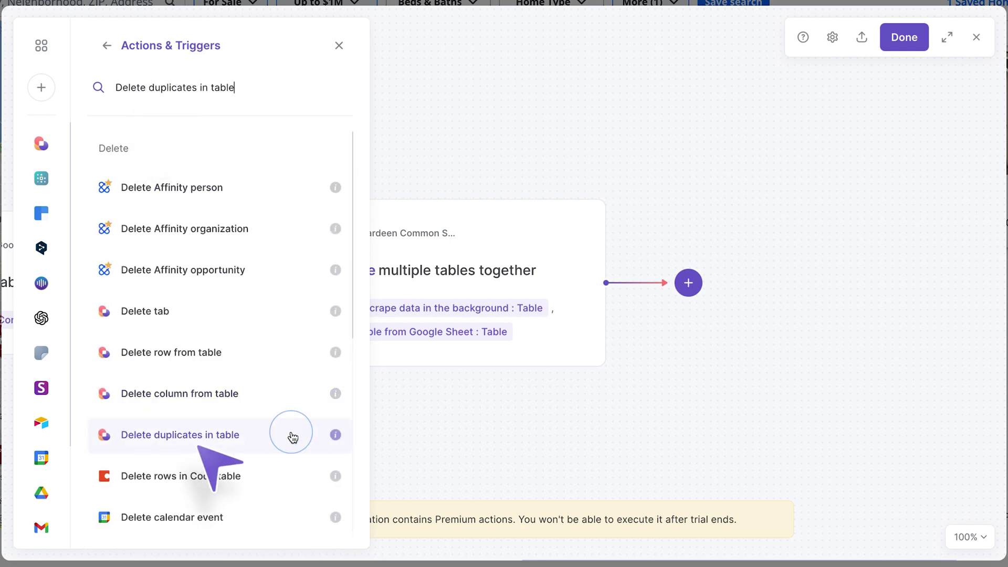
{"action": "left_click", "coordinate": [260, 300]}
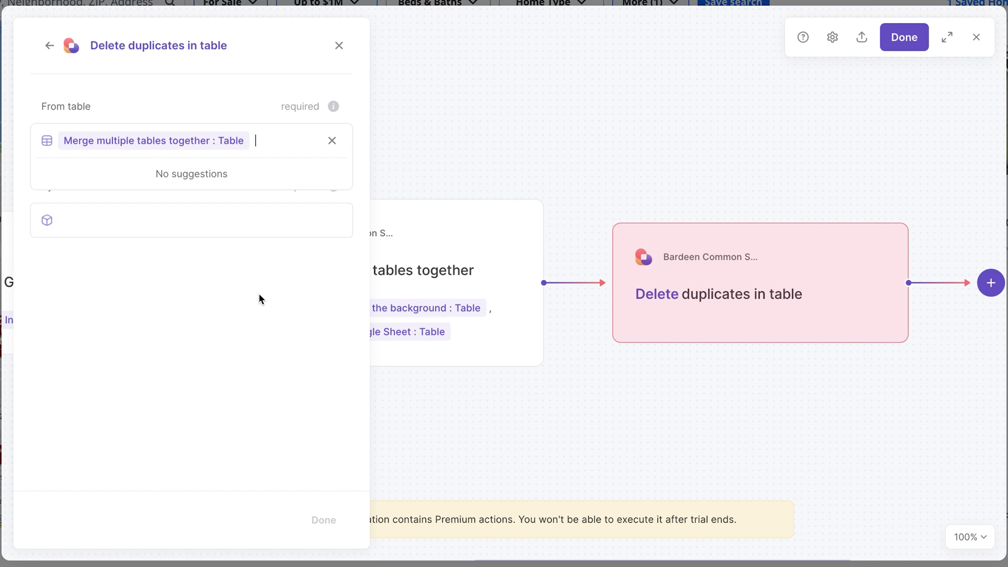
{"action": "scroll", "coordinate": [265, 380], "scroll_direction": "down", "scroll_amount": 6}
{"action": "scroll", "coordinate": [266, 381], "scroll_direction": "down", "scroll_amount": 2}
{"action": "scroll", "coordinate": [266, 381], "scroll_direction": "up", "scroll_amount": 3}
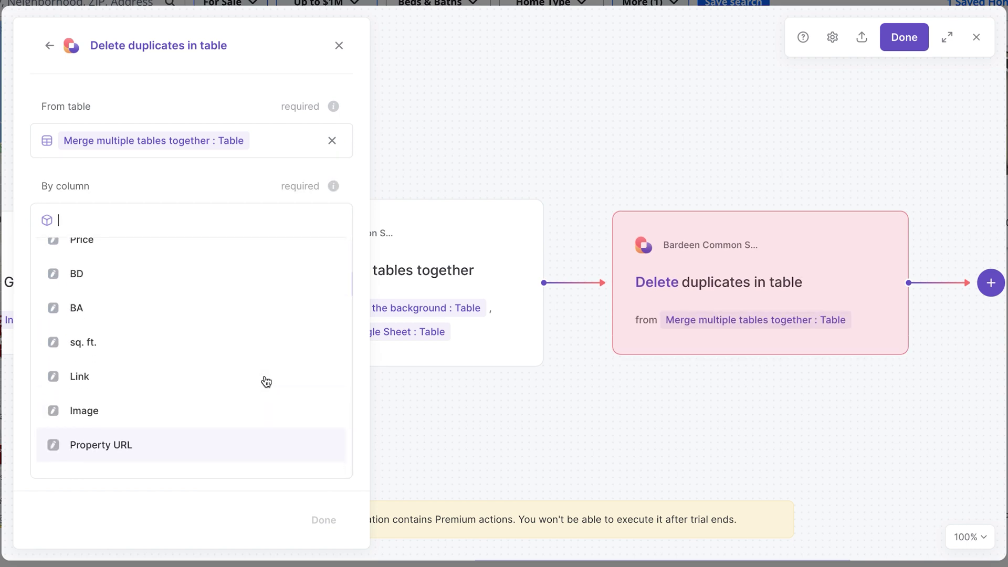
{"action": "left_click", "coordinate": [118, 379]}
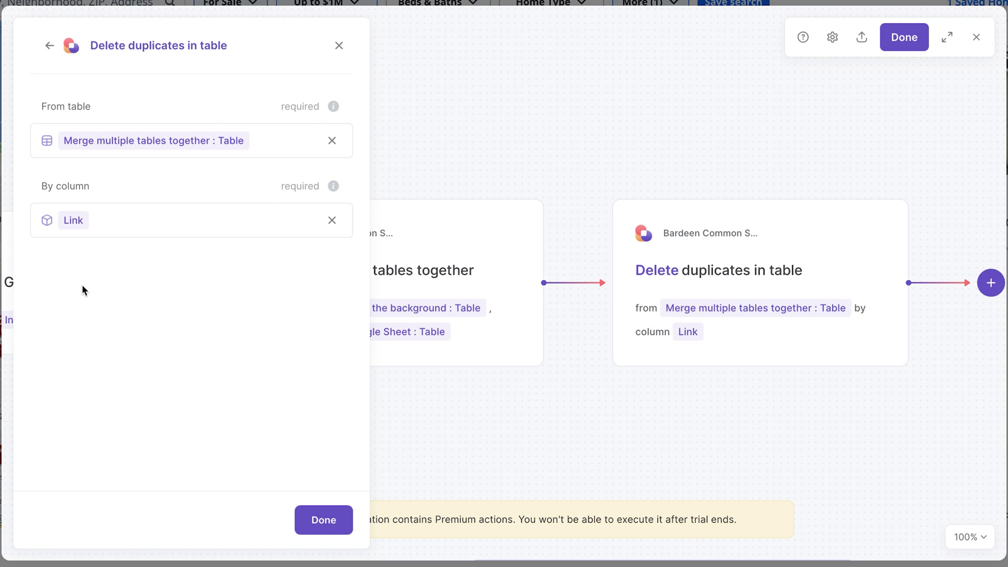
{"action": "left_click", "coordinate": [317, 513]}
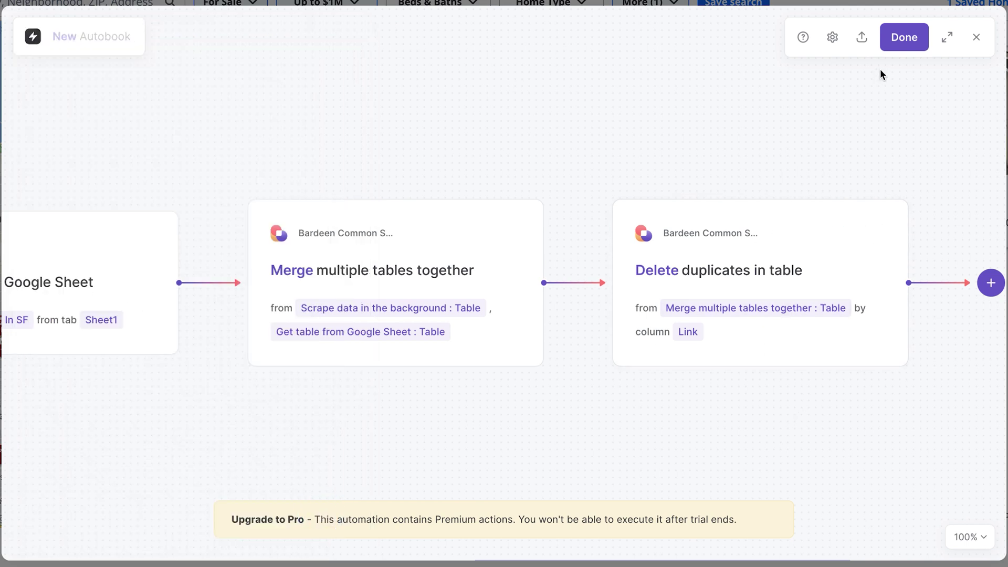
Save the autobook under the name New Listings Tracker
{"action": "left_click", "coordinate": [903, 38]}
{"action": "left_click", "coordinate": [453, 275]}
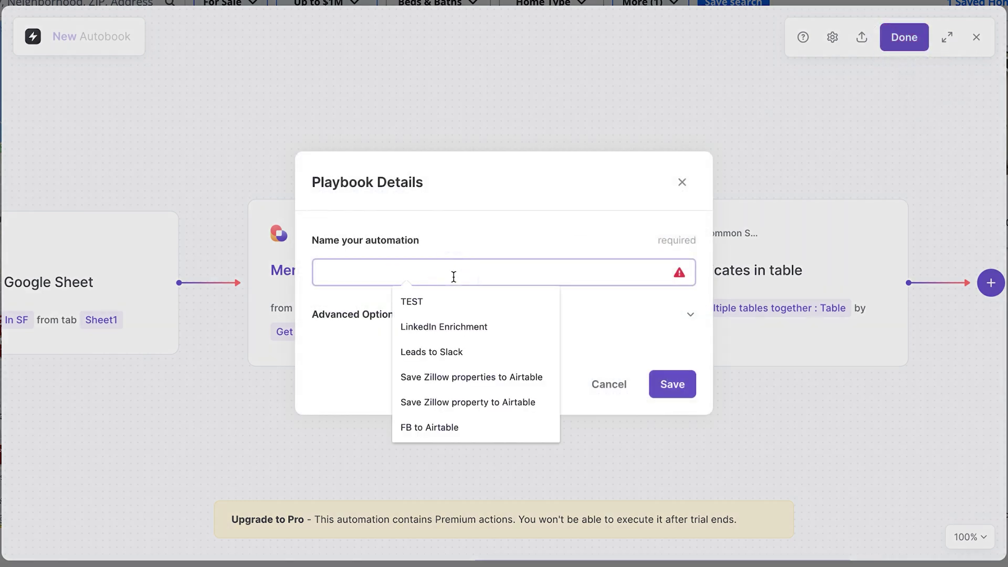
{"action": "type", "text": "New Listings Tracker"}
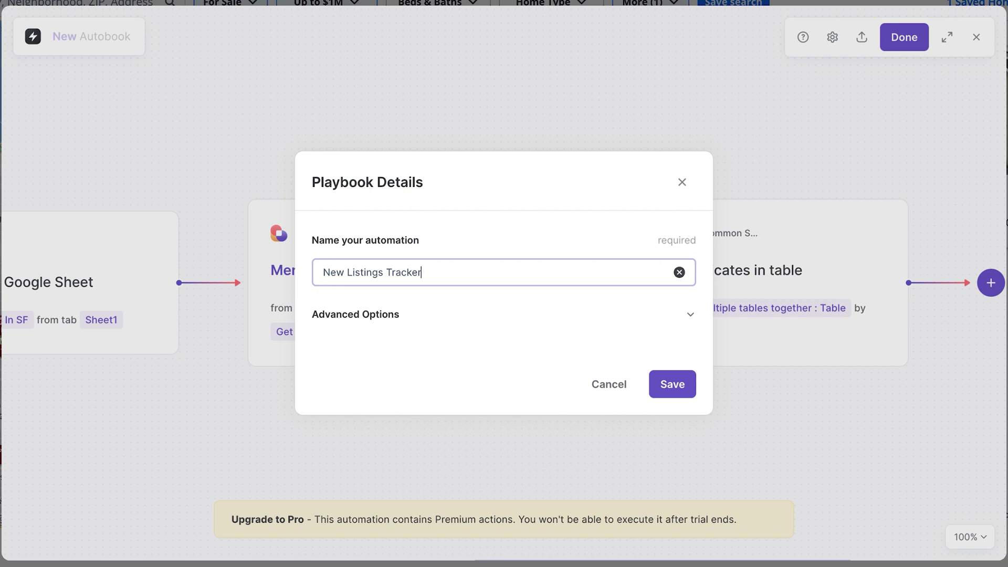
{"action": "left_click", "coordinate": [681, 393]}
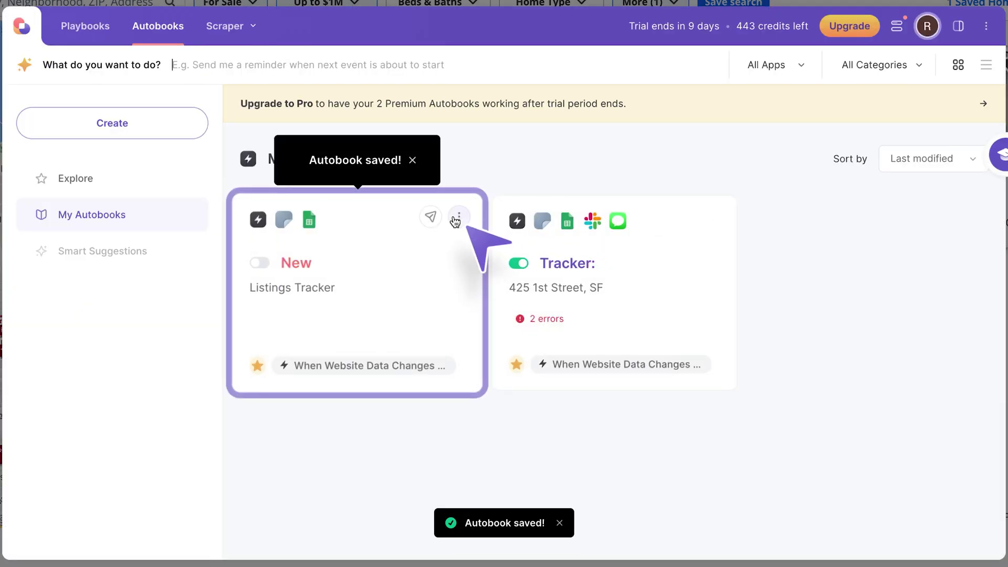
Duplicate the autobook as 'New Listings Tracker | Test'
{"action": "left_click", "coordinate": [455, 219]}
{"action": "left_click", "coordinate": [418, 350]}
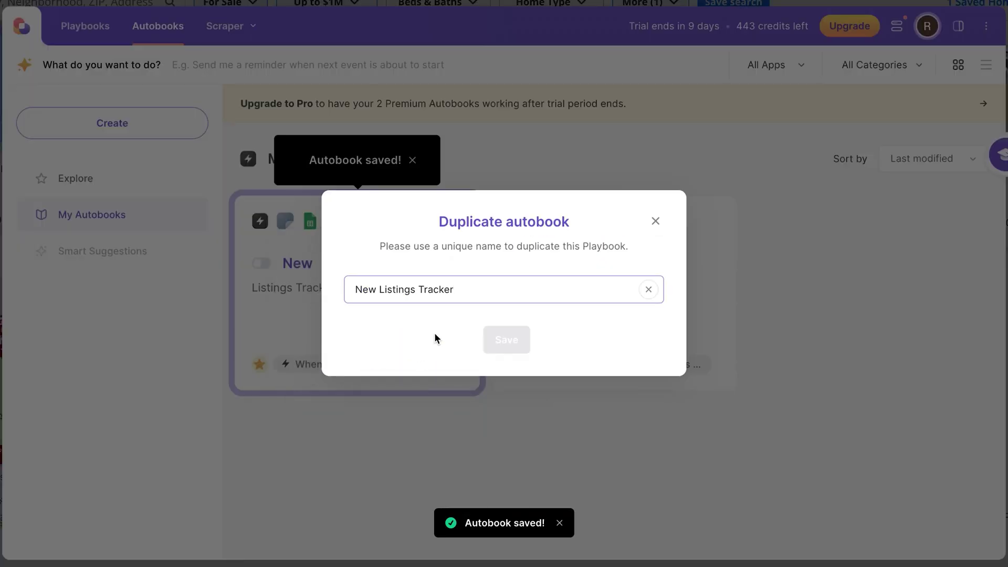
{"action": "left_click", "coordinate": [512, 340]}
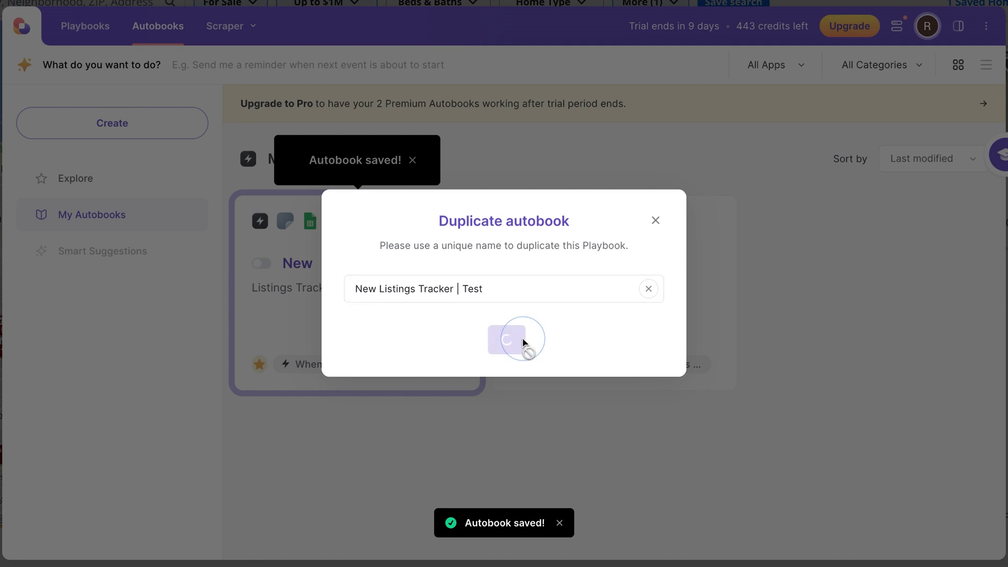
Delete the website-change trigger from the test copy and save it
{"action": "left_click", "coordinate": [458, 218]}
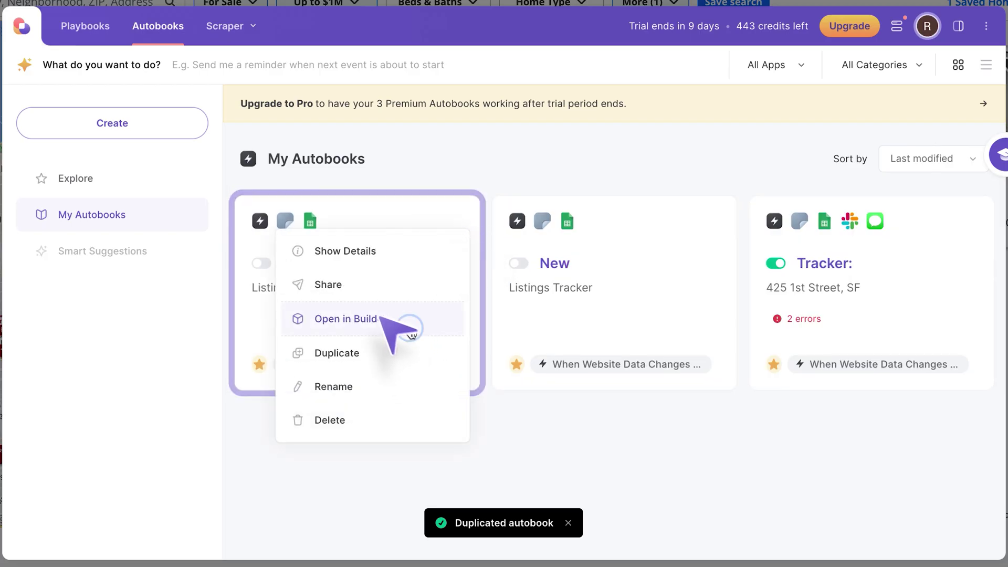
{"action": "left_click", "coordinate": [411, 330]}
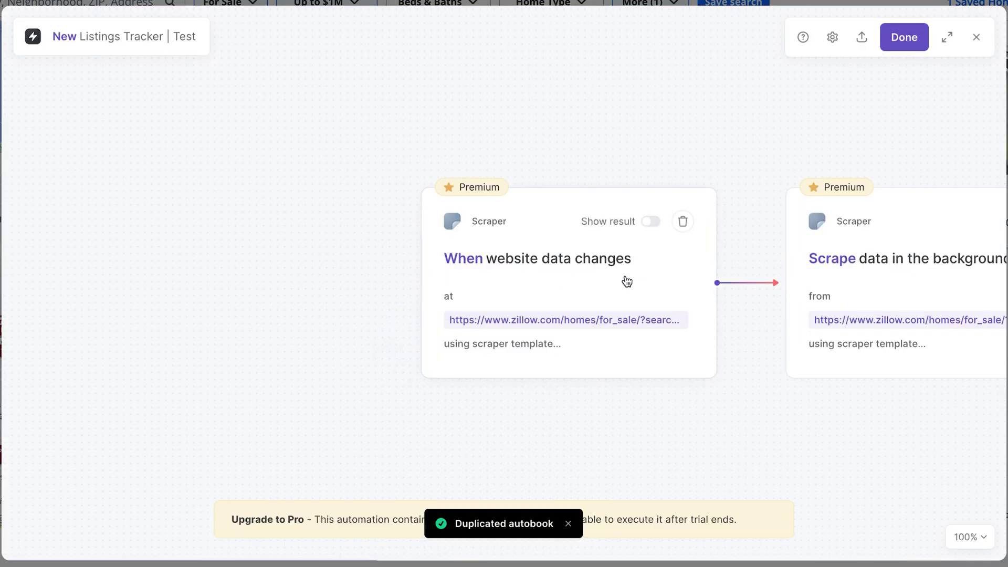
{"action": "left_click", "coordinate": [682, 221]}
{"action": "left_click", "coordinate": [474, 294]}
{"action": "left_click", "coordinate": [911, 41]}
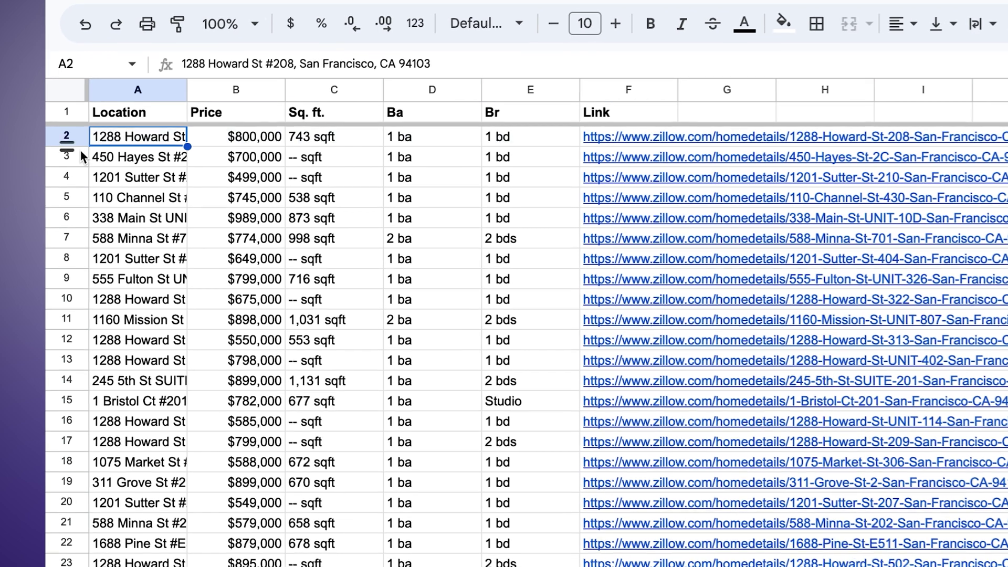
{"action": "left_click", "coordinate": [71, 177], "text": "shift"}
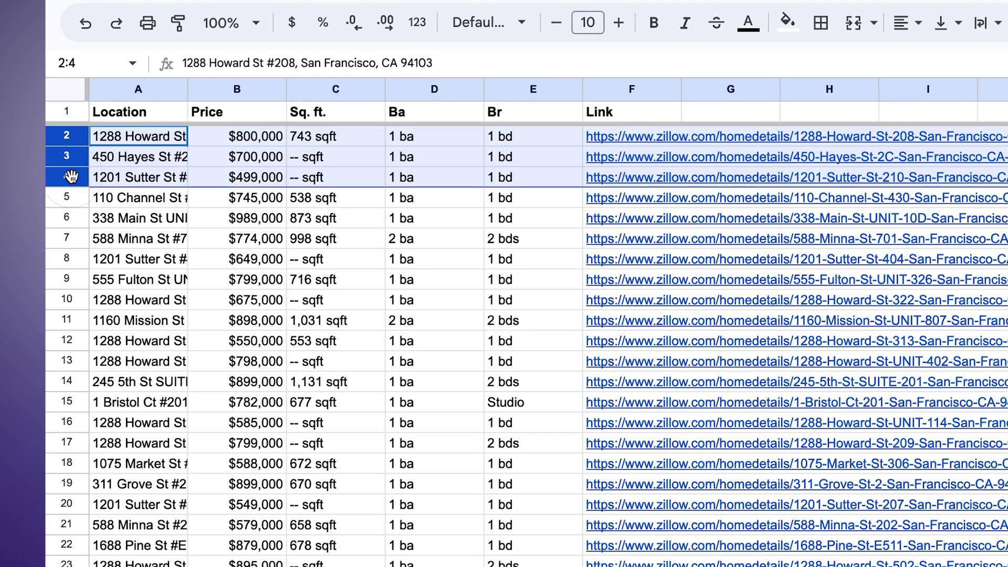
Delete rows 2–4, the first three listings, from the Google Sheet
{"action": "right_click", "coordinate": [72, 177]}
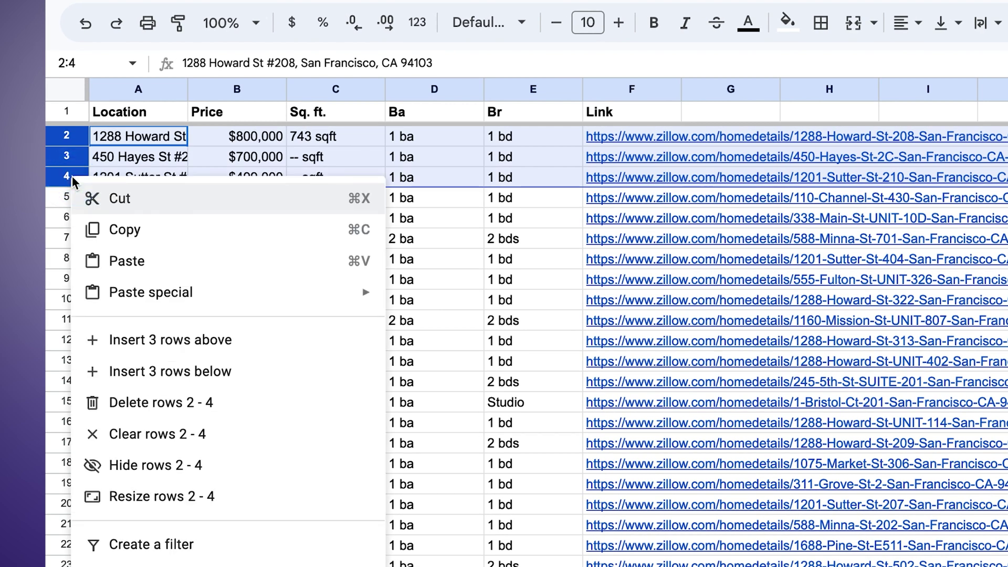
{"action": "left_click", "coordinate": [347, 402]}
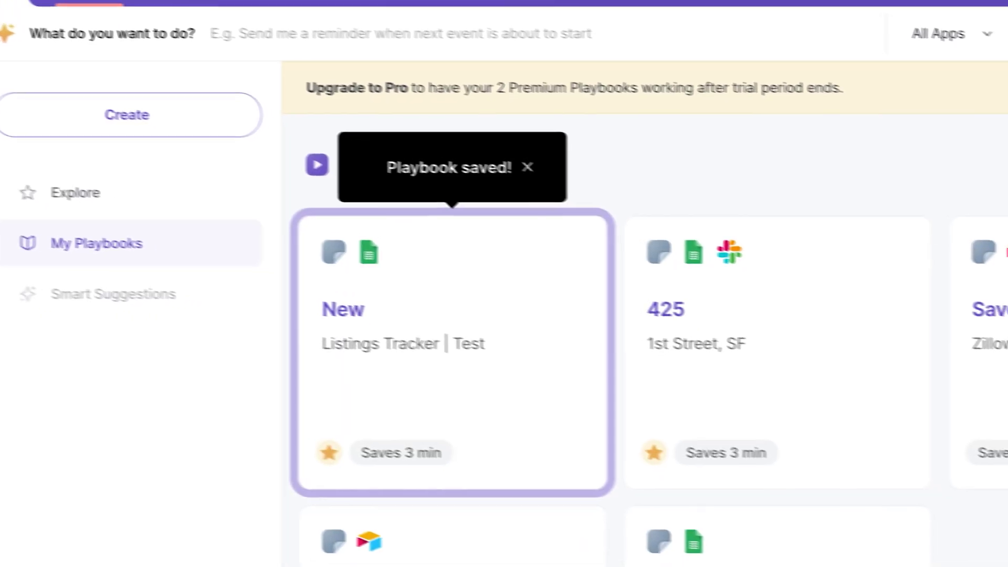
Run the 'New Listings Tracker | Test' playbook and review its 34-record result table
{"action": "left_click", "coordinate": [446, 273]}
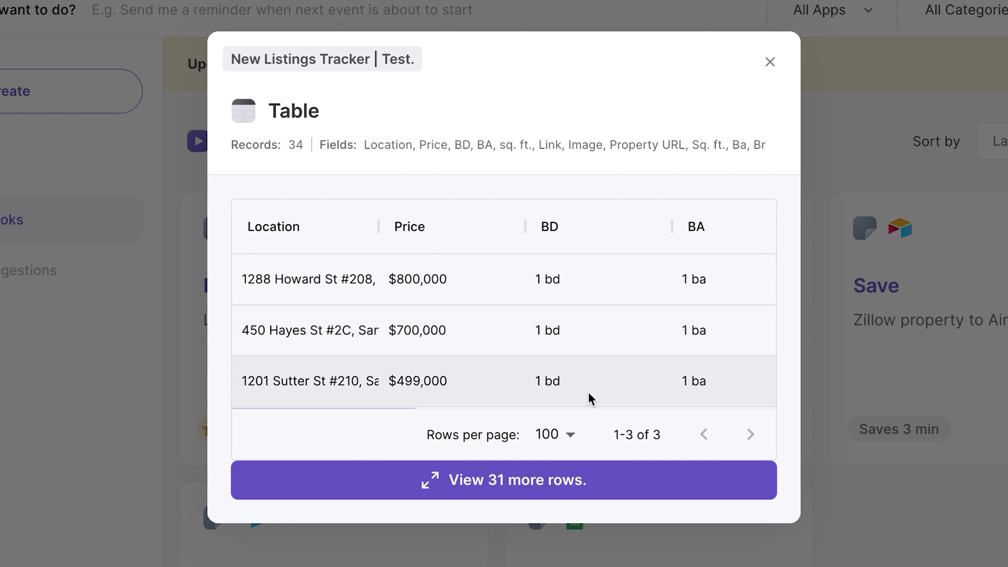
{"action": "left_click_drag", "start_coordinate": [665, 438], "coordinate": [604, 439]}
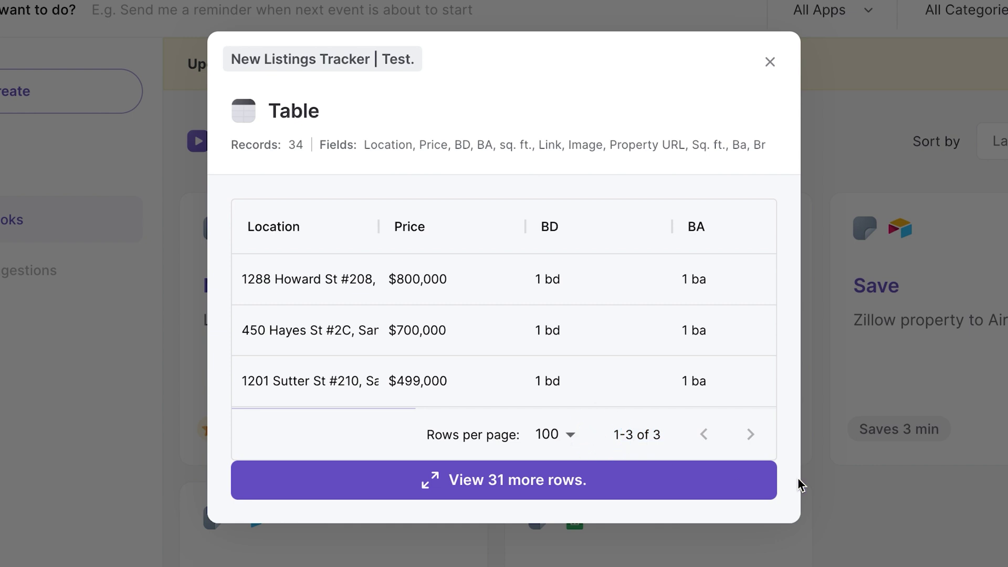
{"action": "left_click", "coordinate": [854, 509]}
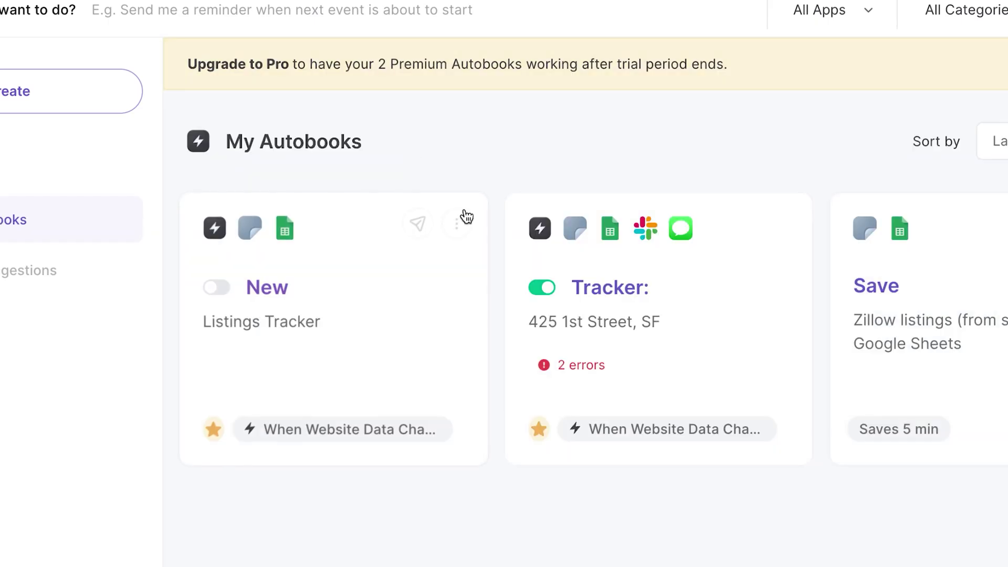
Open New Listings Tracker in the Builder and add a Google Sheets 'Add rows to Google Sheet Tab' action after Delete duplicates
{"action": "left_click", "coordinate": [463, 225]}
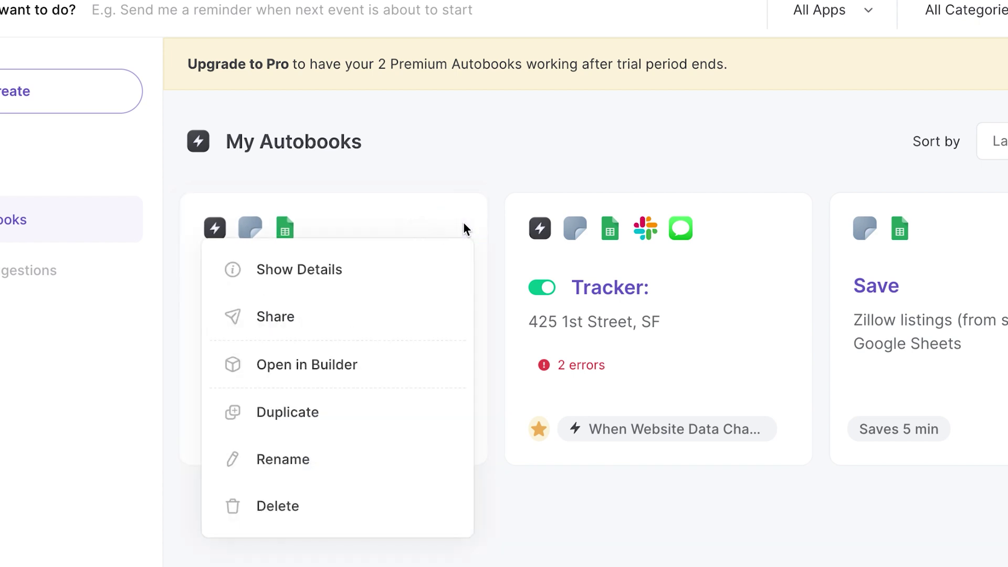
{"action": "left_click", "coordinate": [434, 357]}
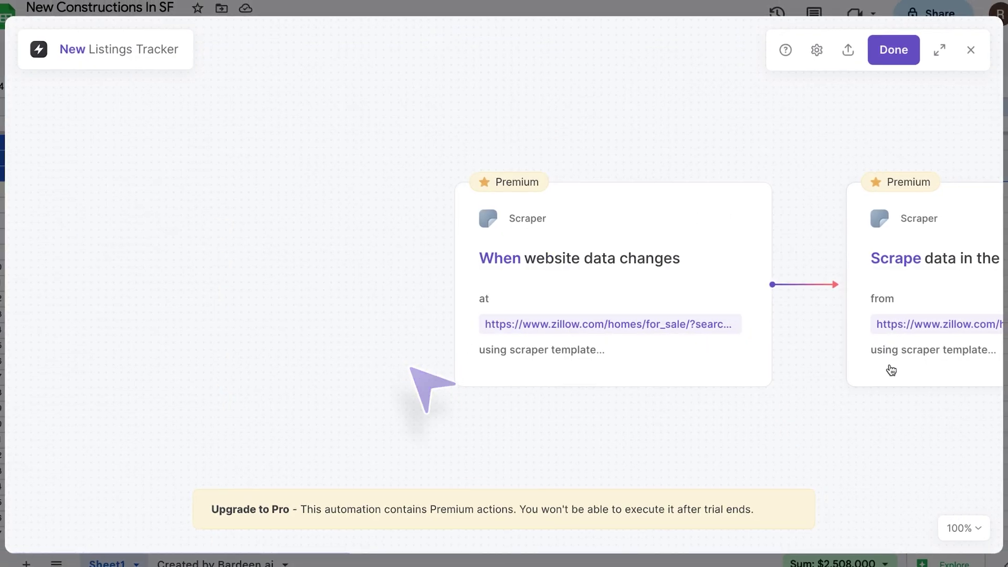
{"action": "scroll", "coordinate": [889, 367], "scroll_direction": "right", "scroll_amount": 15}
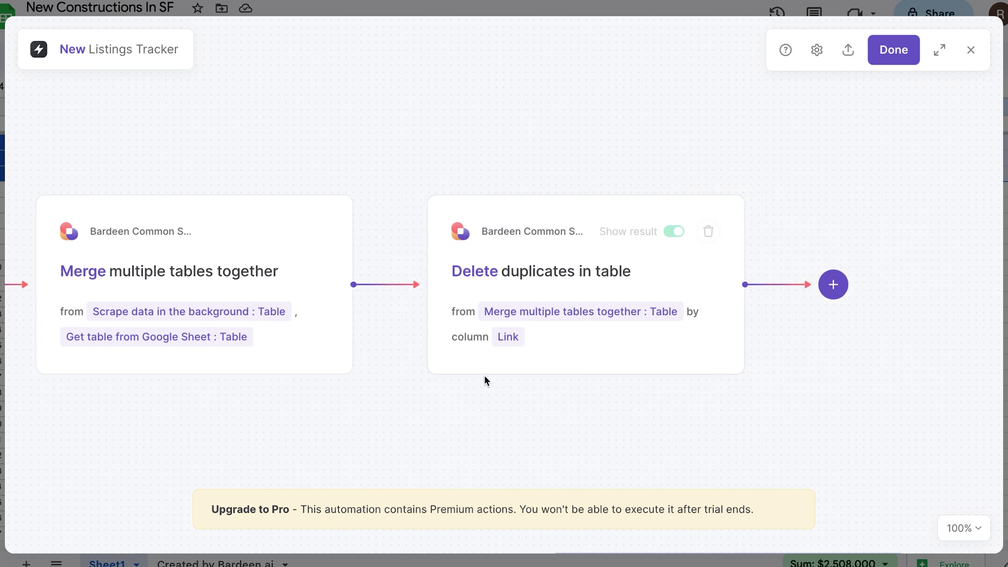
{"action": "scroll", "coordinate": [786, 354], "scroll_direction": "right", "scroll_amount": 3}
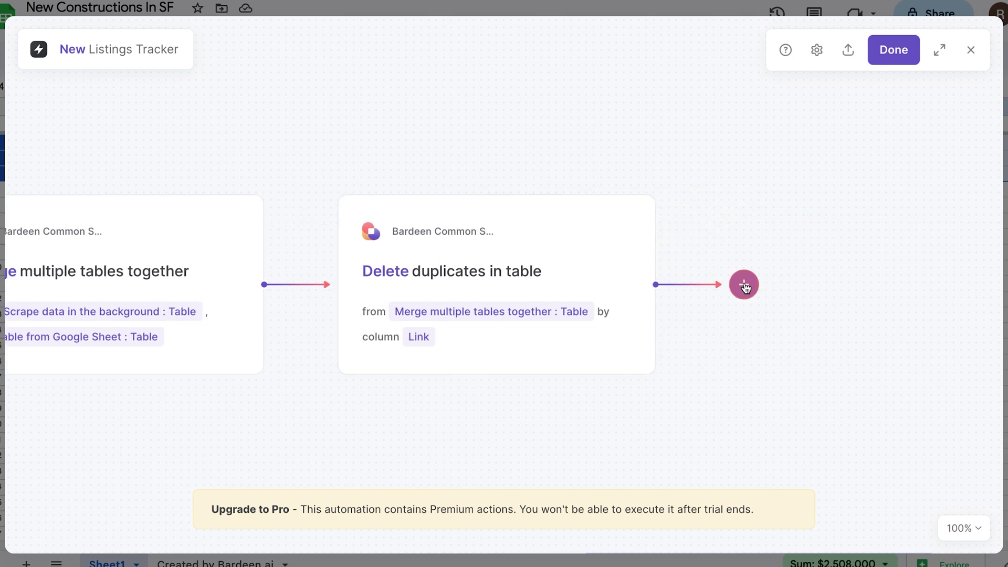
{"action": "left_click", "coordinate": [745, 286]}
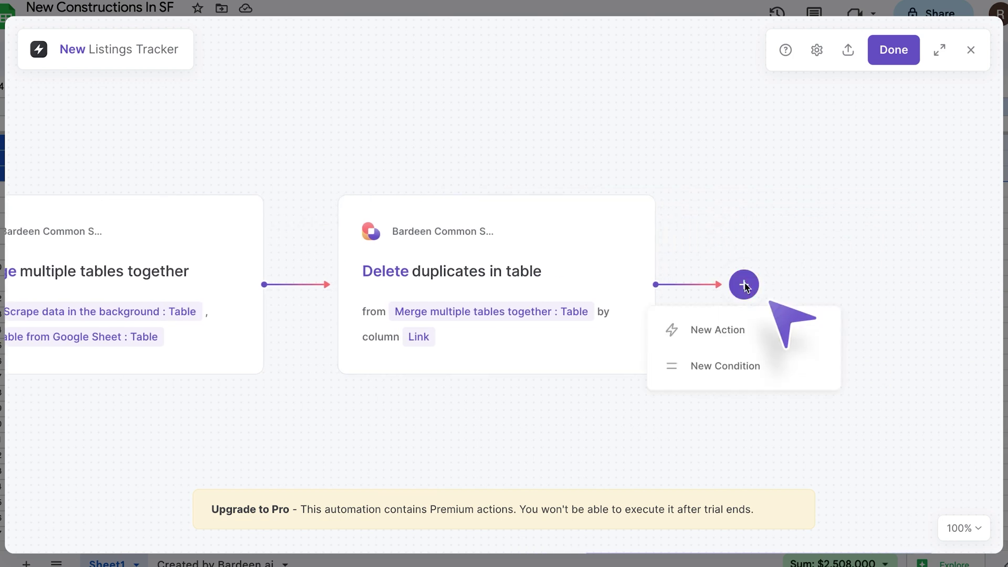
{"action": "left_click", "coordinate": [751, 336]}
{"action": "scroll", "coordinate": [65, 371], "scroll_direction": "down", "scroll_amount": 4}
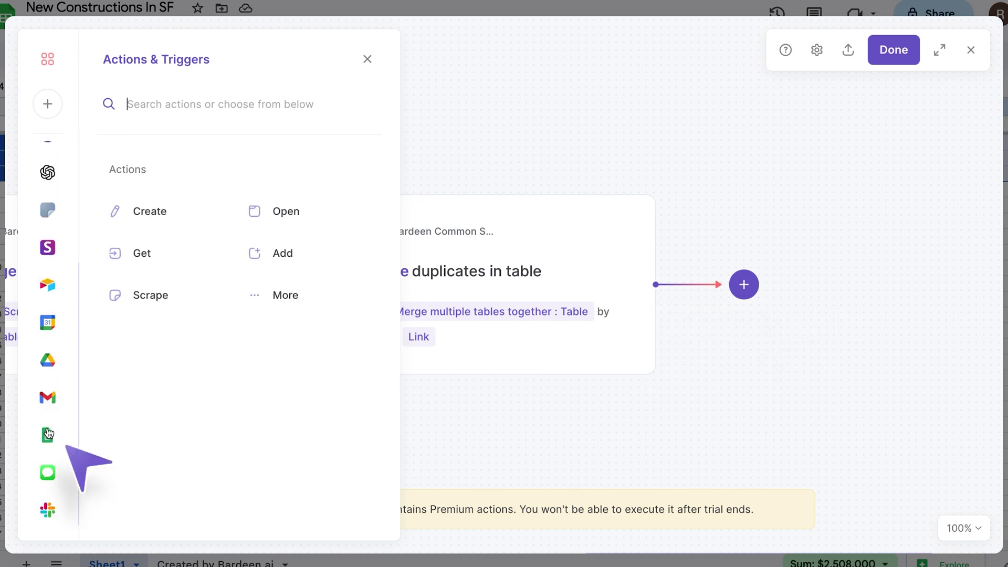
{"action": "left_click", "coordinate": [47, 435]}
{"action": "left_click", "coordinate": [293, 290]}
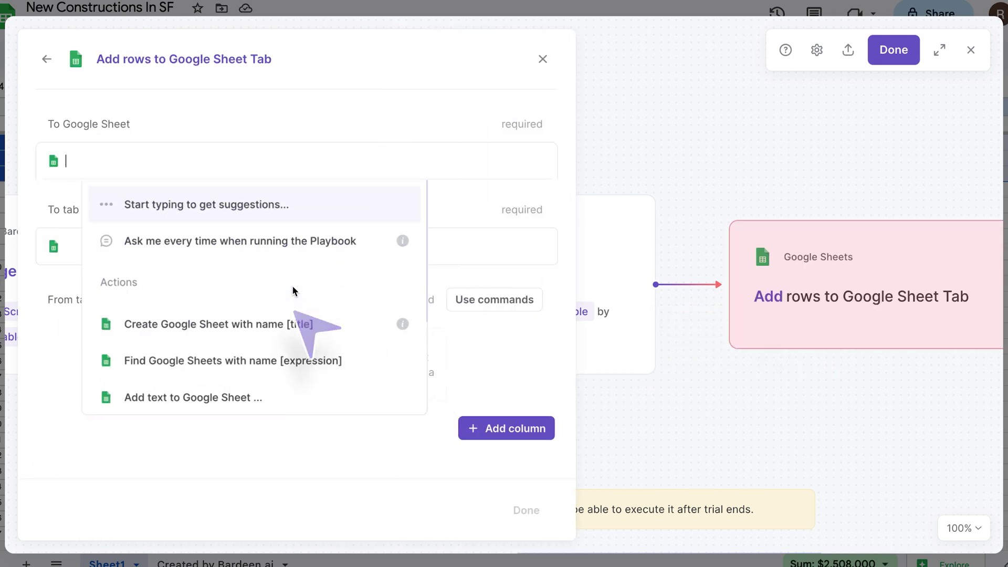
Point the Add rows step at Sheet1 of New Constructions In SF, sourcing the deduplicated table
{"action": "type", "text": "New"}
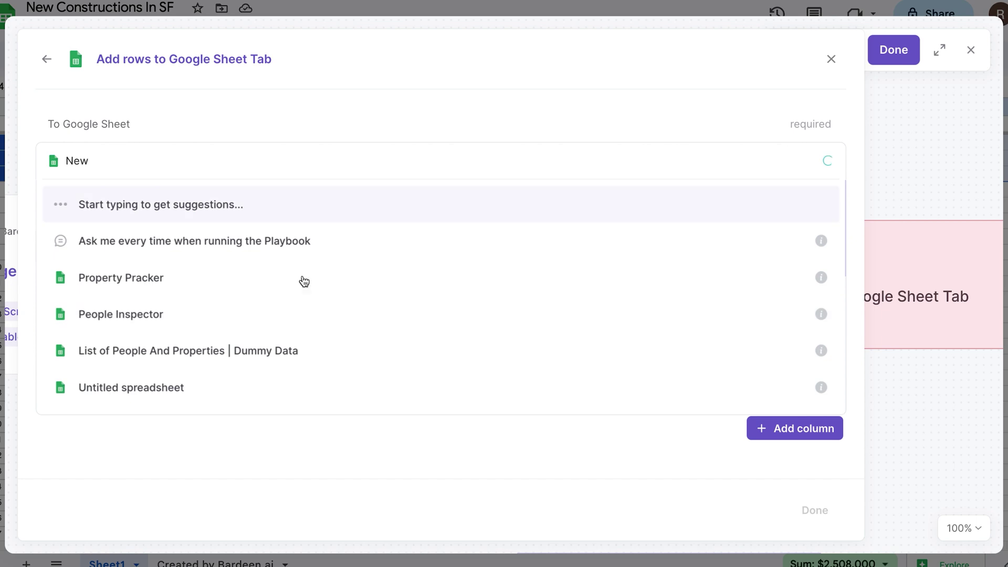
{"action": "left_click", "coordinate": [239, 201]}
{"action": "left_click", "coordinate": [303, 393]}
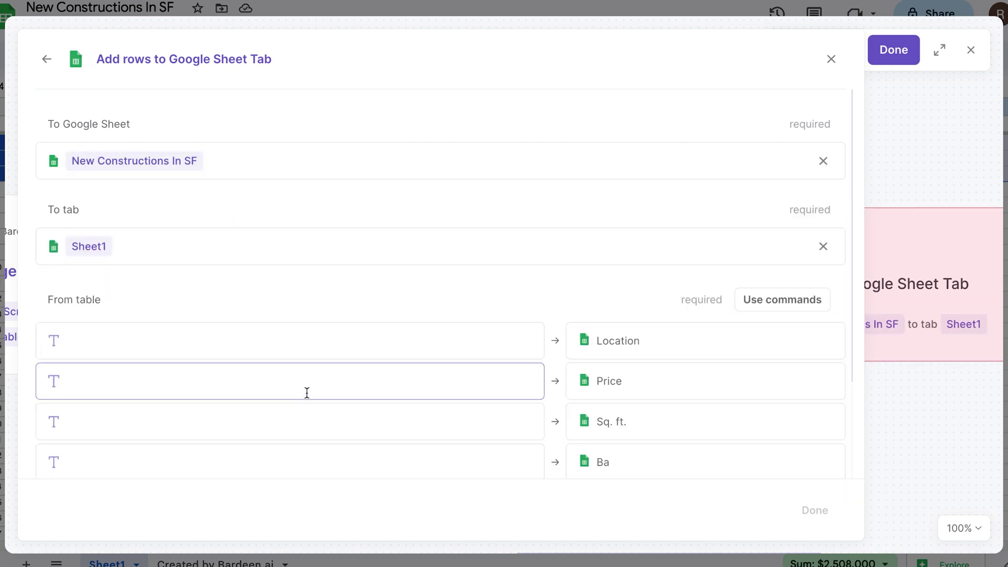
{"action": "scroll", "coordinate": [558, 308], "scroll_direction": "down", "scroll_amount": 2}
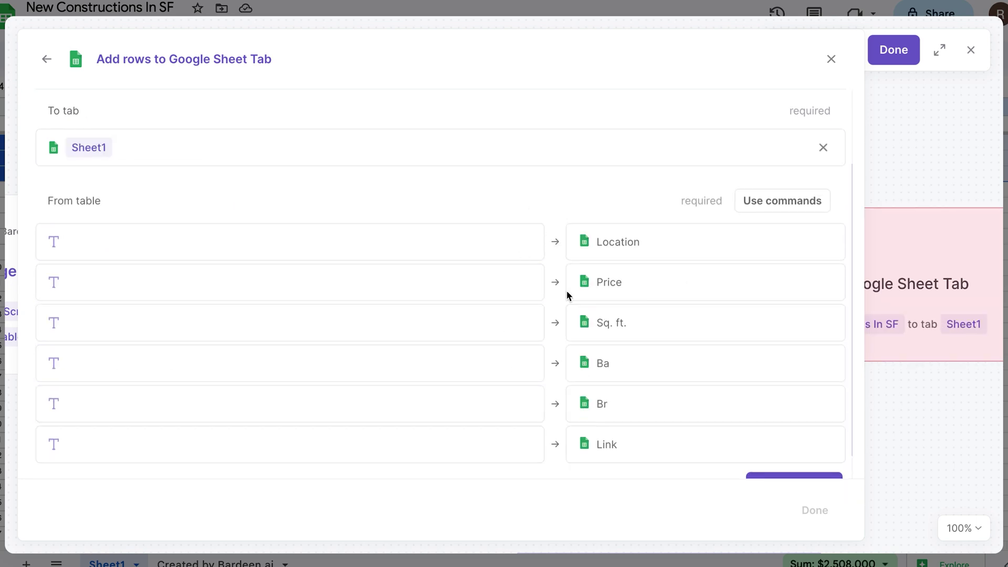
{"action": "left_click", "coordinate": [771, 203]}
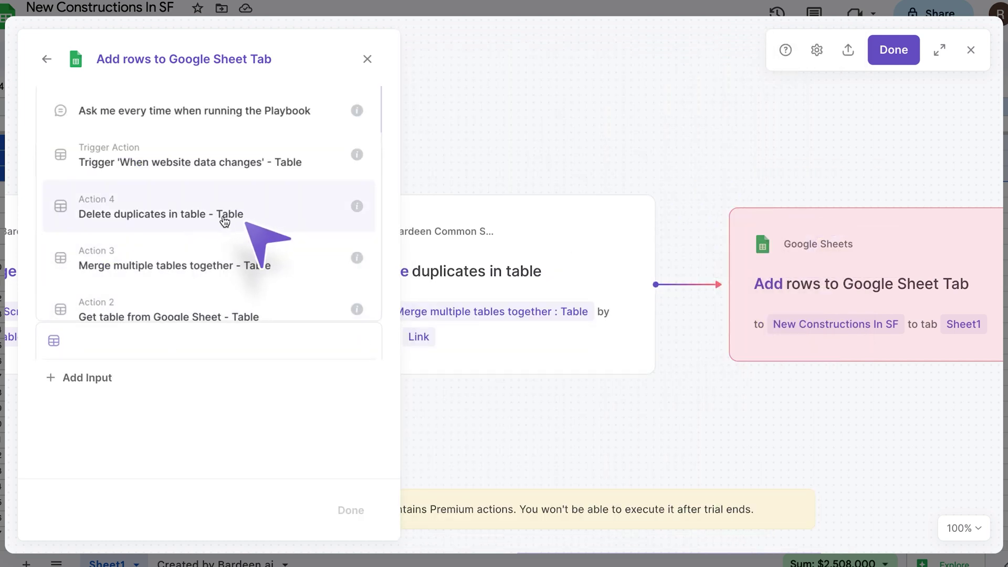
{"action": "left_click", "coordinate": [274, 215]}
{"action": "left_click", "coordinate": [349, 444]}
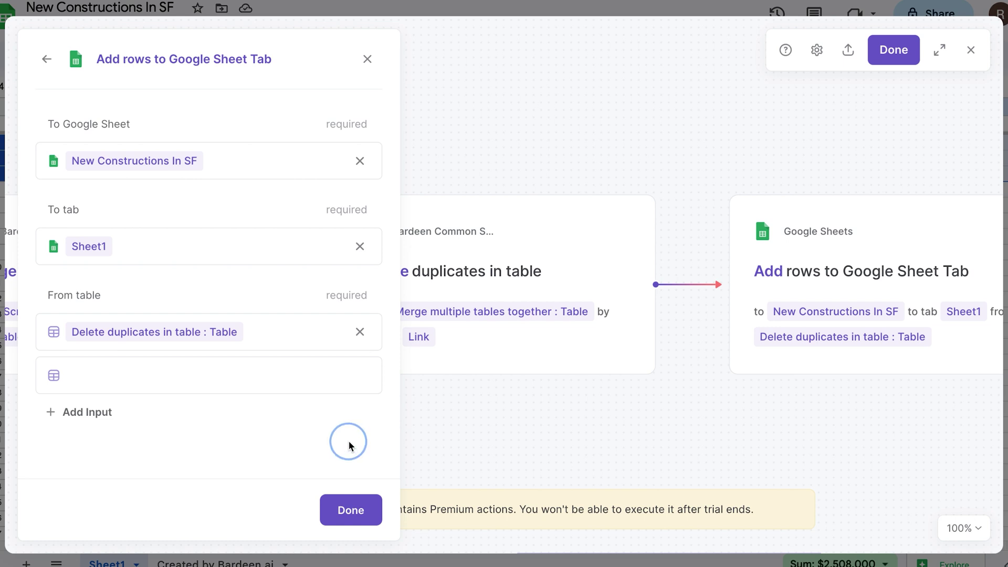
{"action": "left_click", "coordinate": [364, 518]}
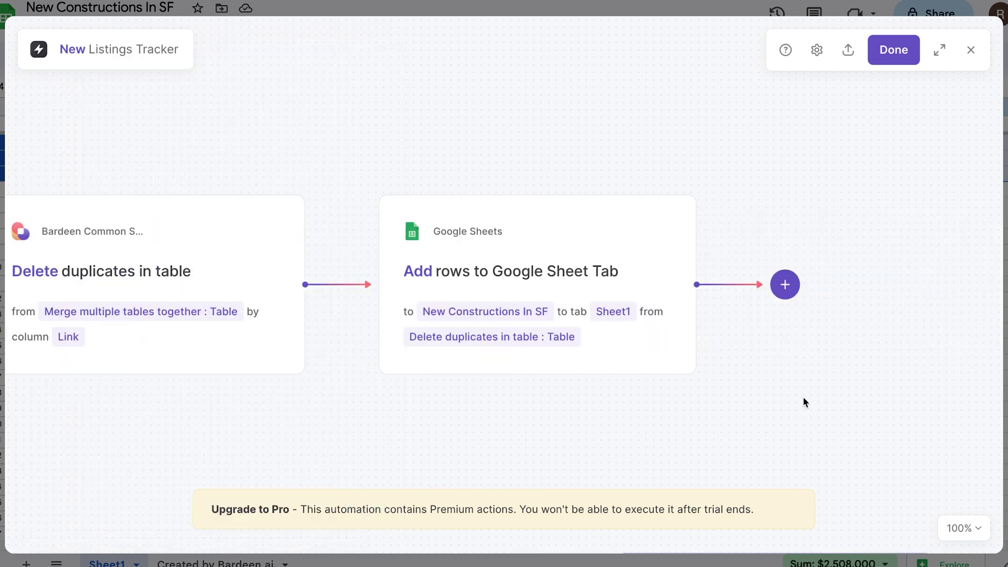
{"action": "left_click", "coordinate": [784, 286]}
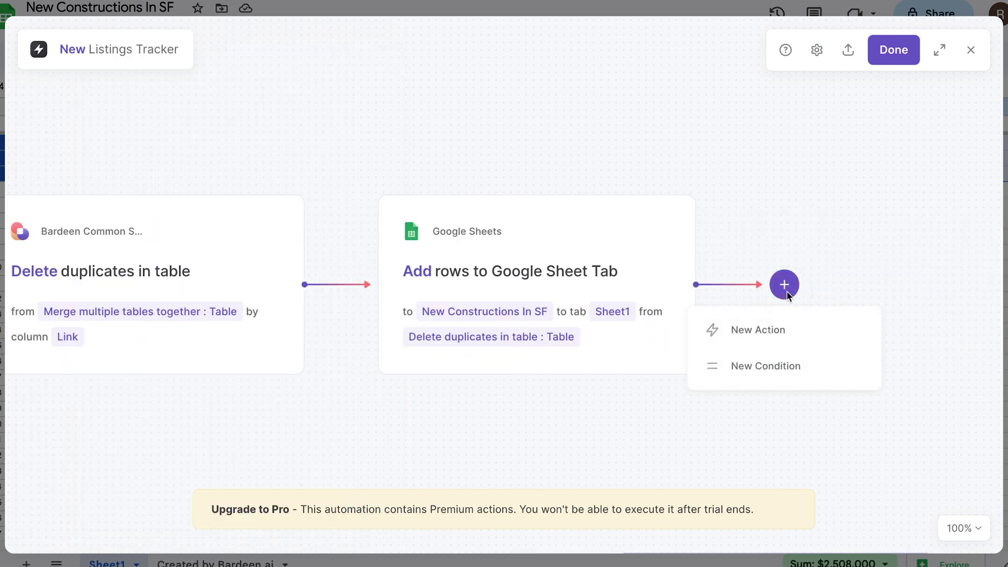
Add a Slack 'Send Slack message' action after the Add rows step
{"action": "left_click", "coordinate": [785, 332]}
{"action": "scroll", "coordinate": [37, 416], "scroll_direction": "down", "scroll_amount": 4}
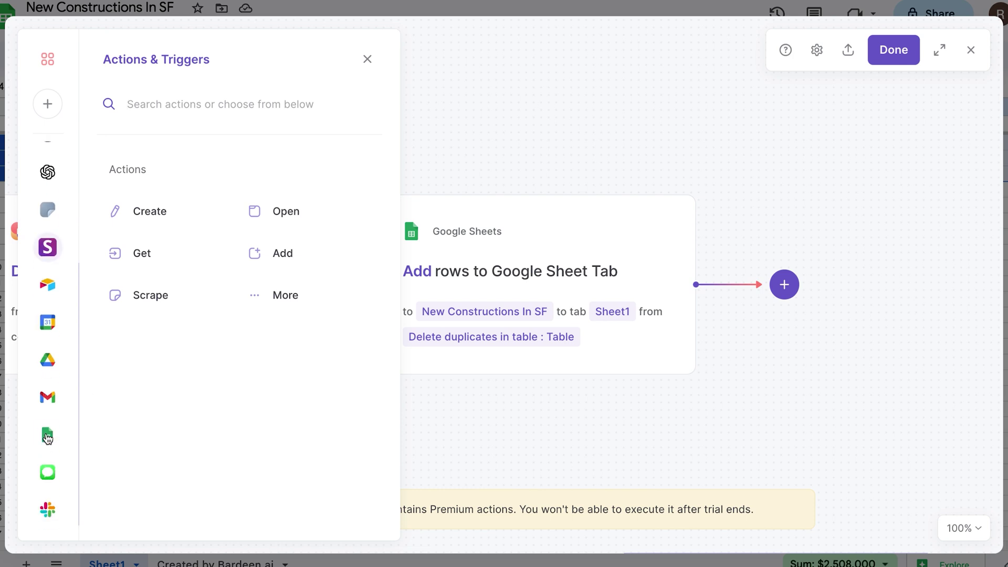
{"action": "left_click", "coordinate": [43, 511]}
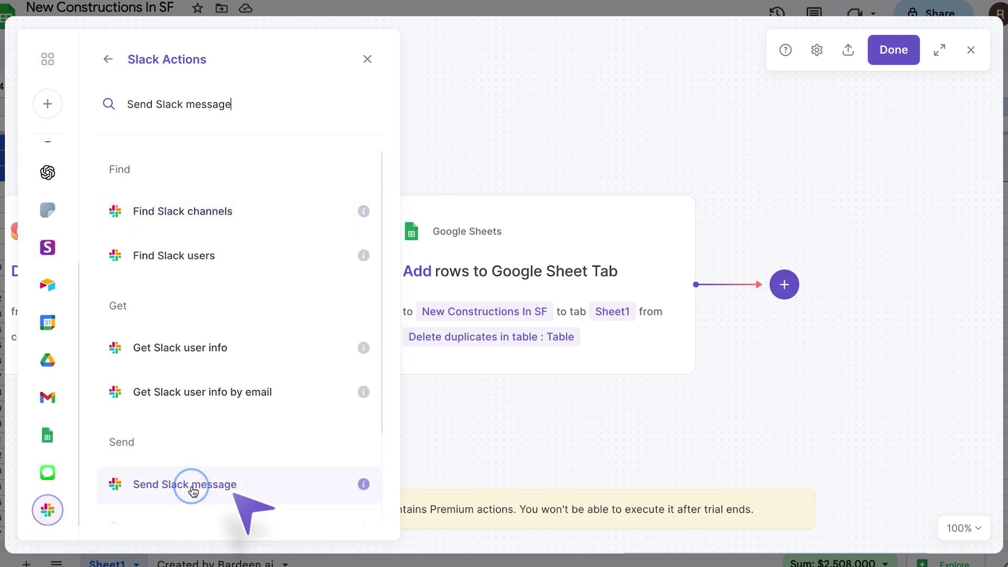
{"action": "left_click", "coordinate": [190, 484]}
Write the message 'New Construction Alert!' followed by a comma and the added row's Link field
{"action": "type", "text": "New Construction Alert!"}
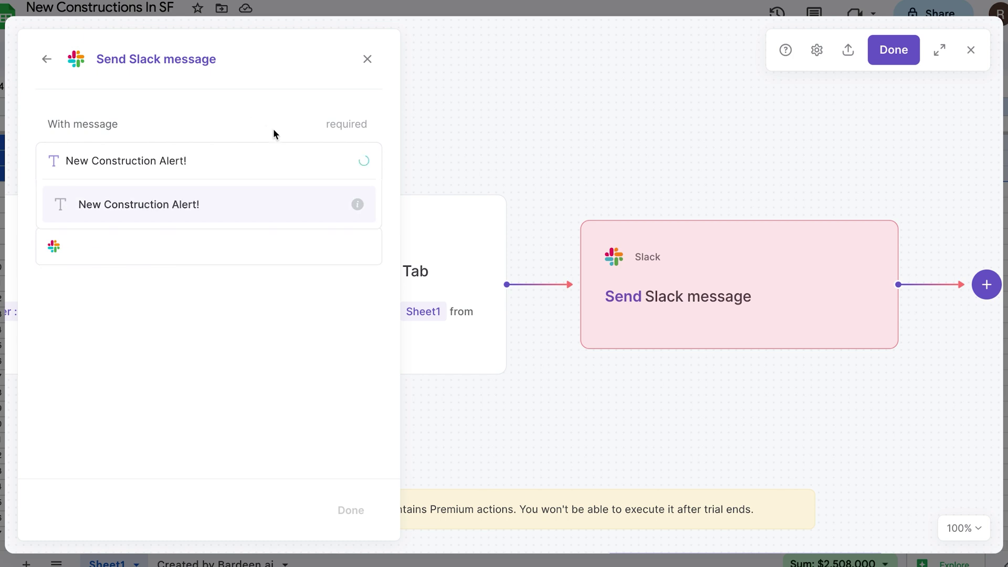
{"action": "key", "text": "Return"}
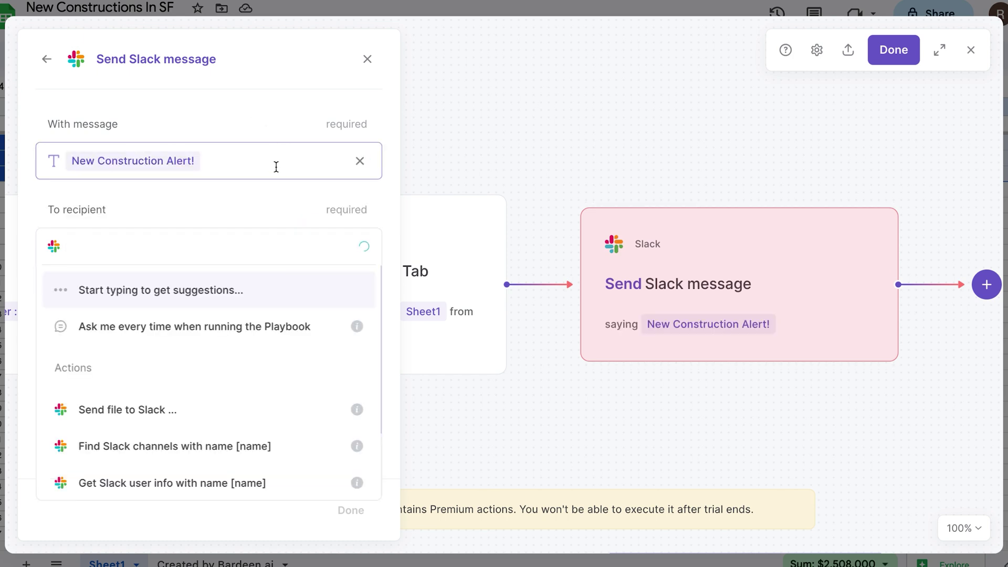
{"action": "type", "text": ","}
{"action": "left_click", "coordinate": [267, 202]}
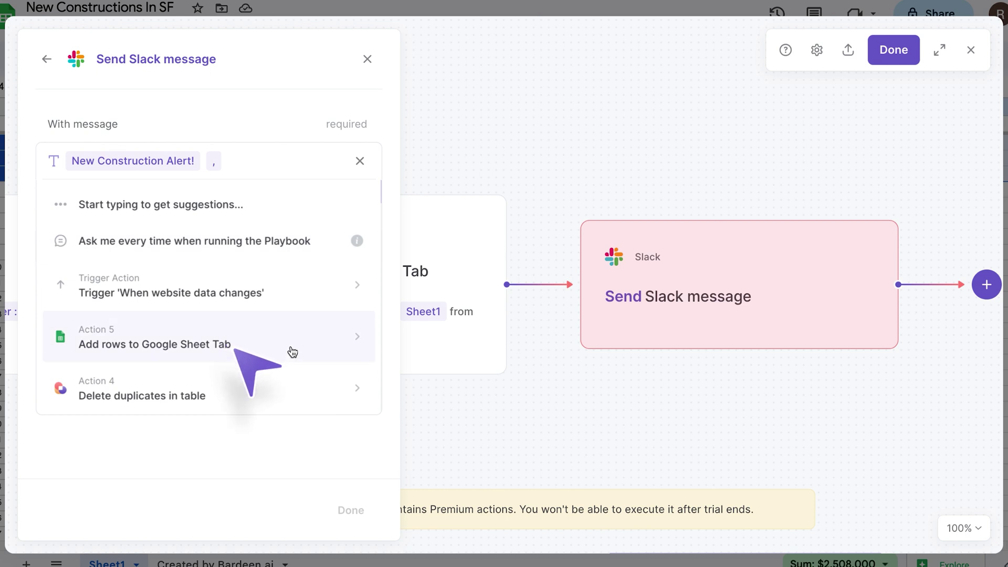
{"action": "left_click", "coordinate": [292, 351]}
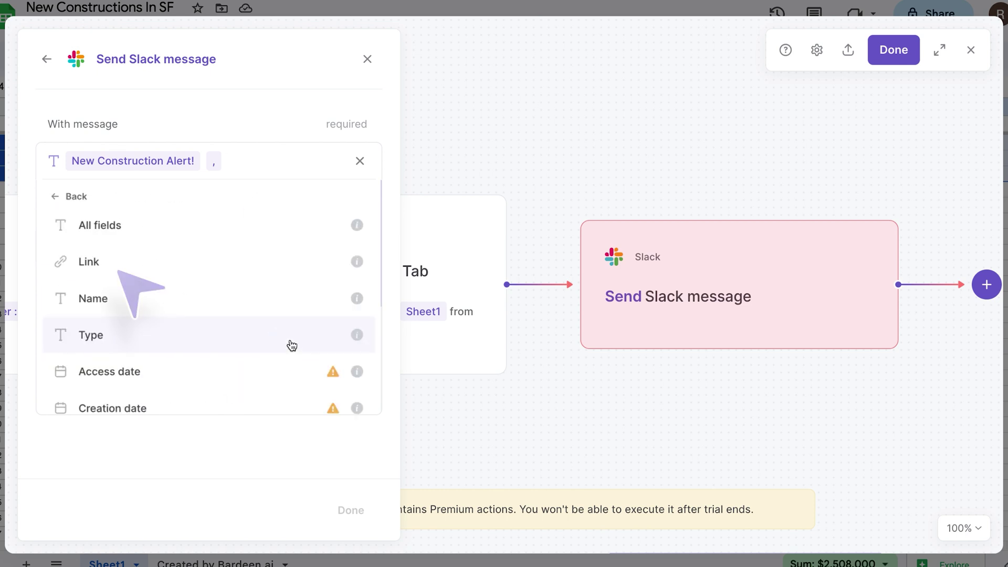
{"action": "left_click", "coordinate": [319, 264]}
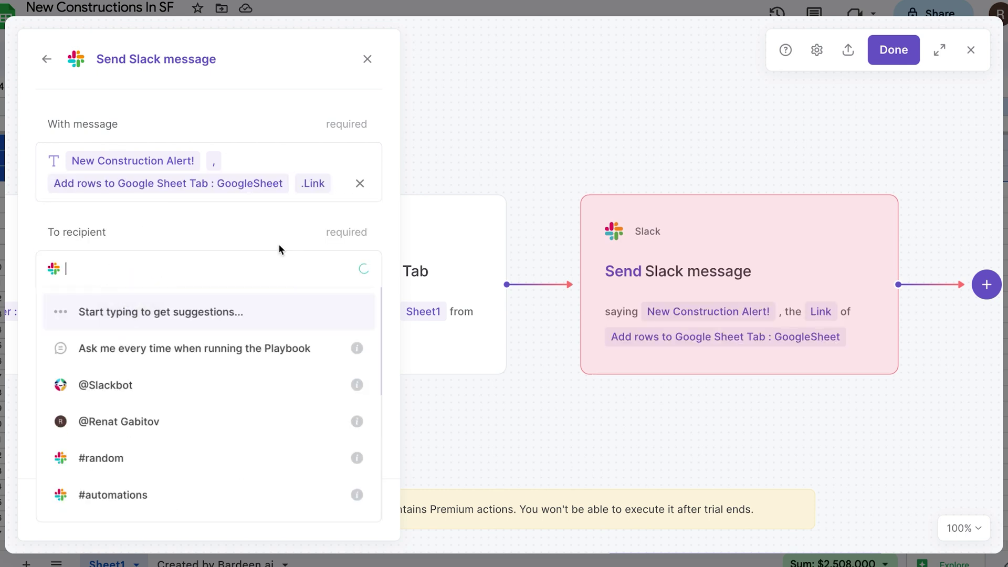
Send the message to #general, confirm the Slack step and save the autobook
{"action": "scroll", "coordinate": [271, 409], "scroll_direction": "down", "scroll_amount": 1}
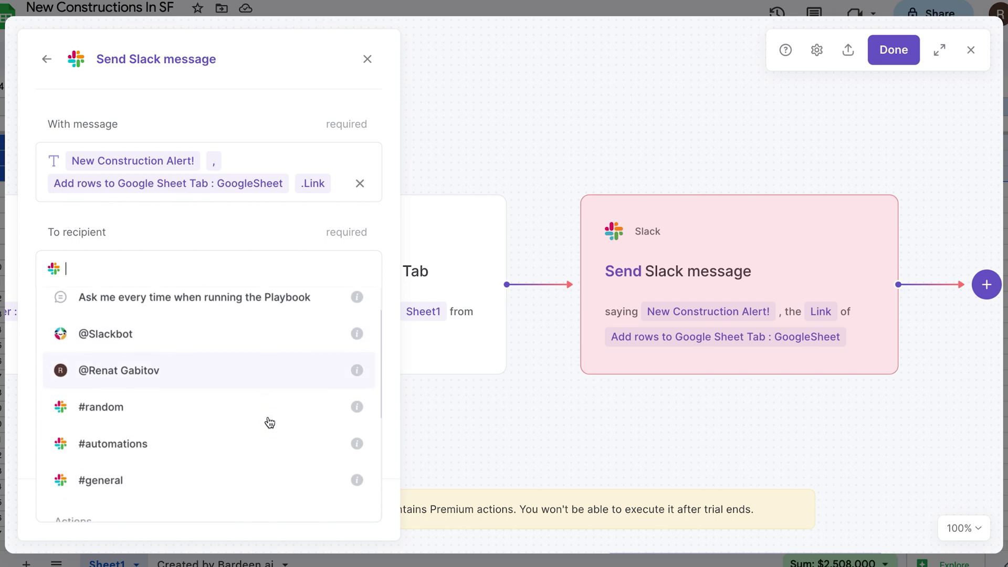
{"action": "left_click", "coordinate": [215, 472]}
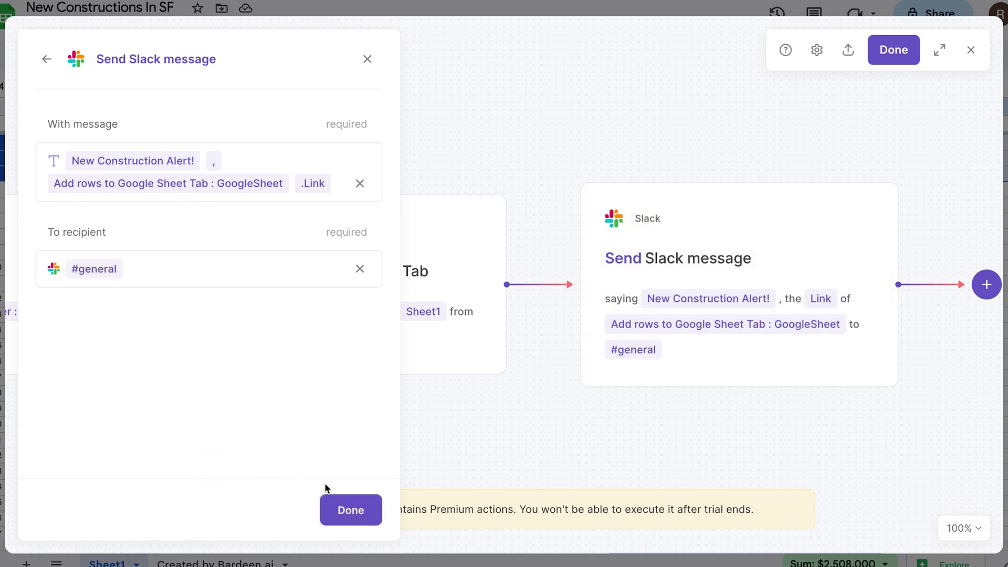
{"action": "left_click", "coordinate": [353, 510]}
{"action": "left_click", "coordinate": [901, 53]}
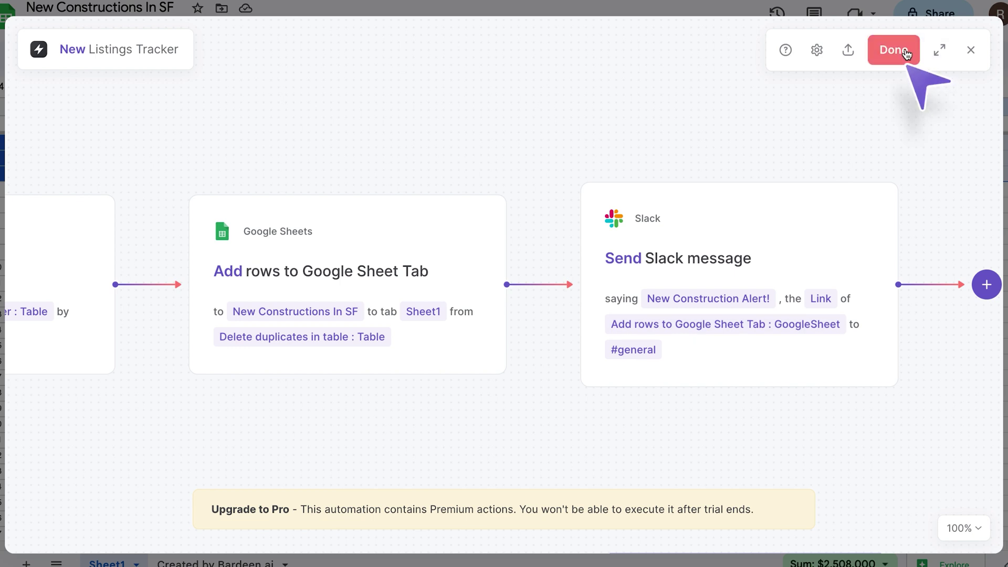
{"action": "left_click", "coordinate": [394, 288]}
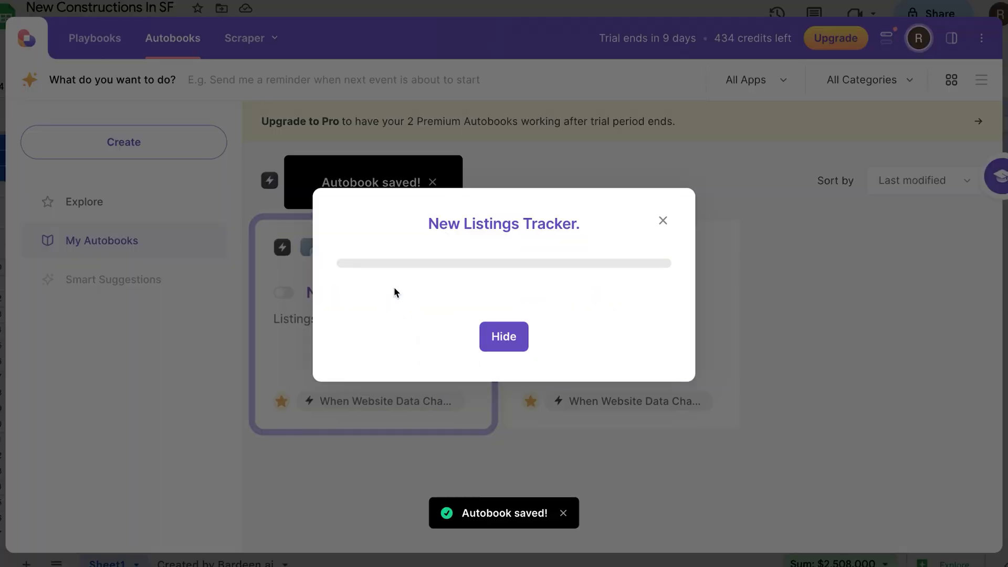